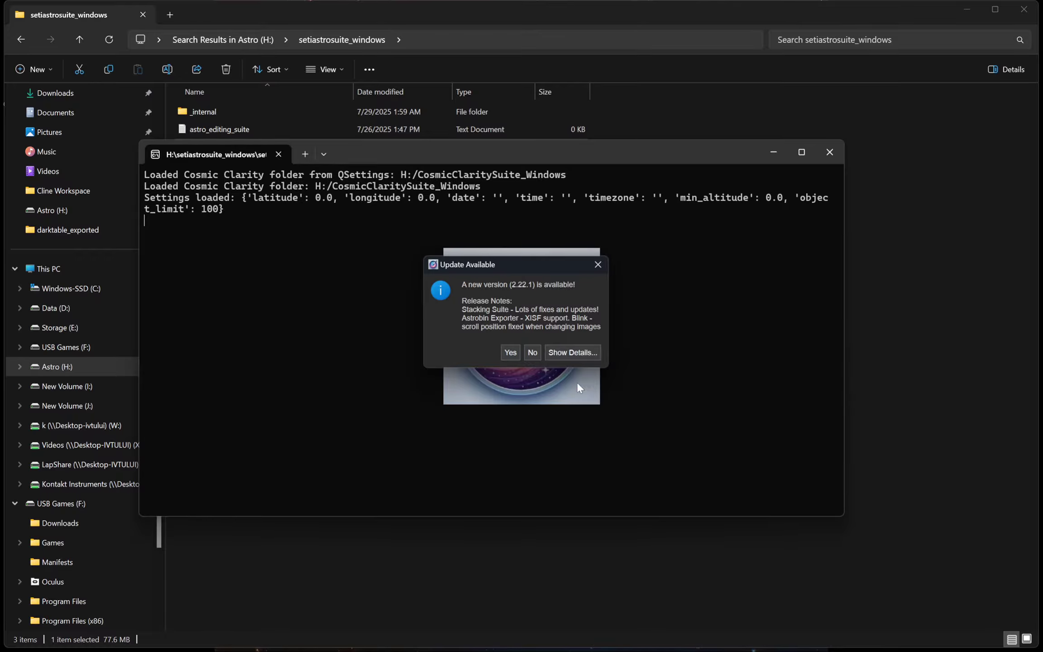
Decline the offered update to version 2.22.1 and maximize the main window.
click(537, 357)
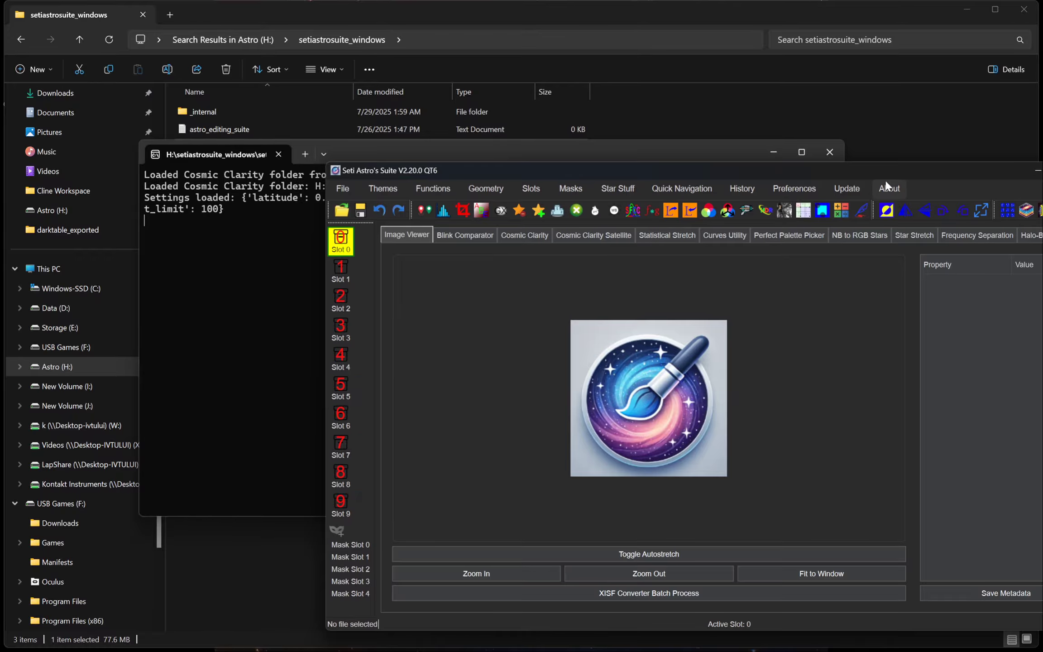
drag(885, 180, 640, 172)
click(810, 166)
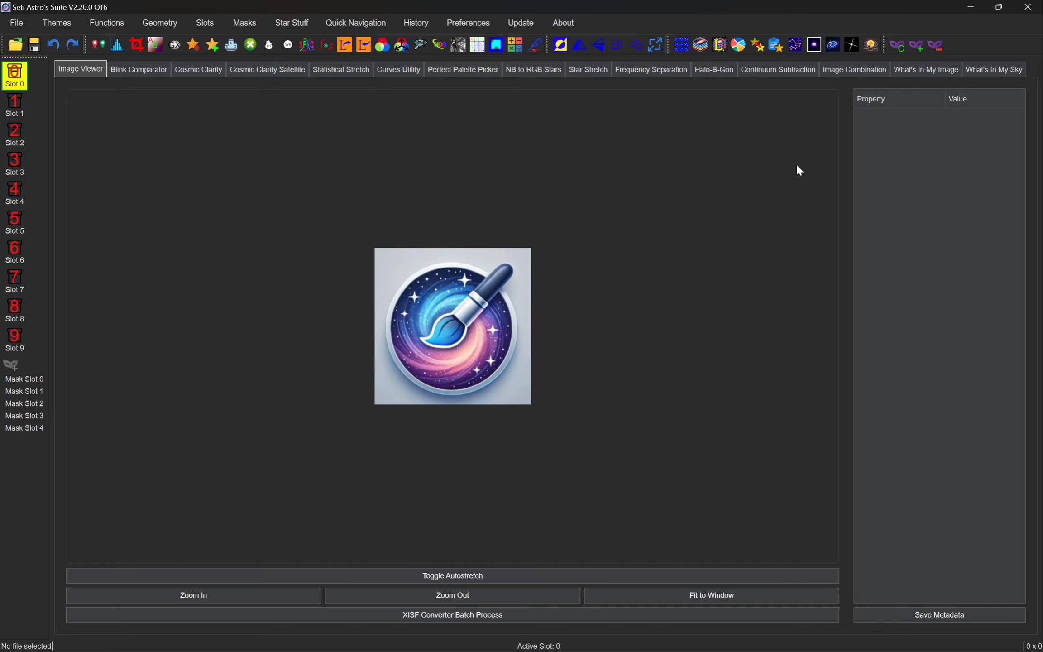
Check the installed program version in the About information and close it.
click(563, 23)
click(564, 42)
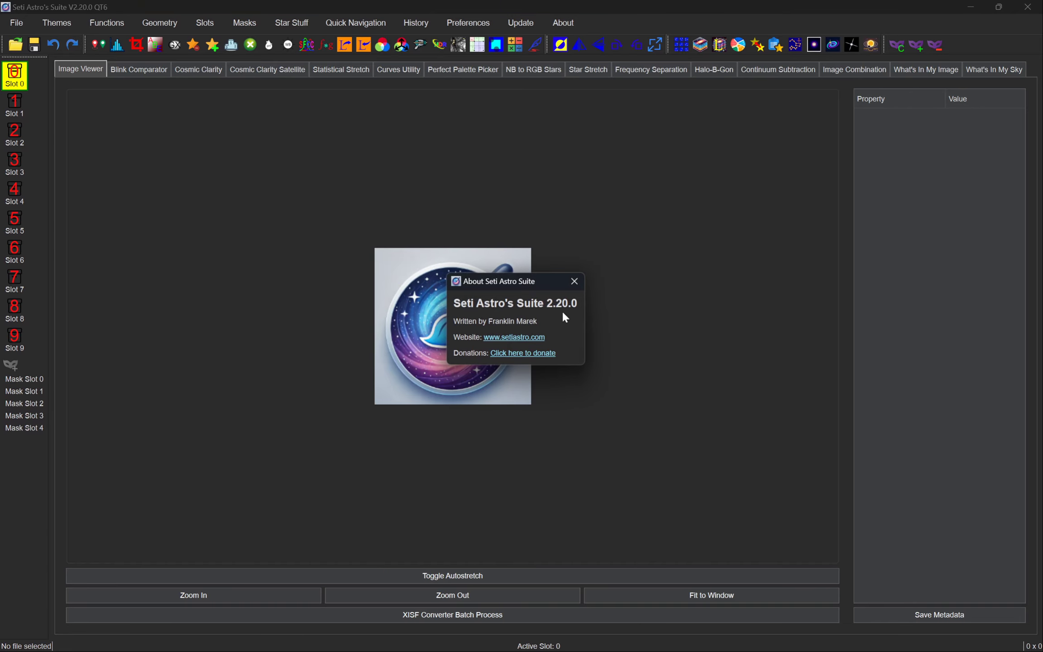
click(571, 285)
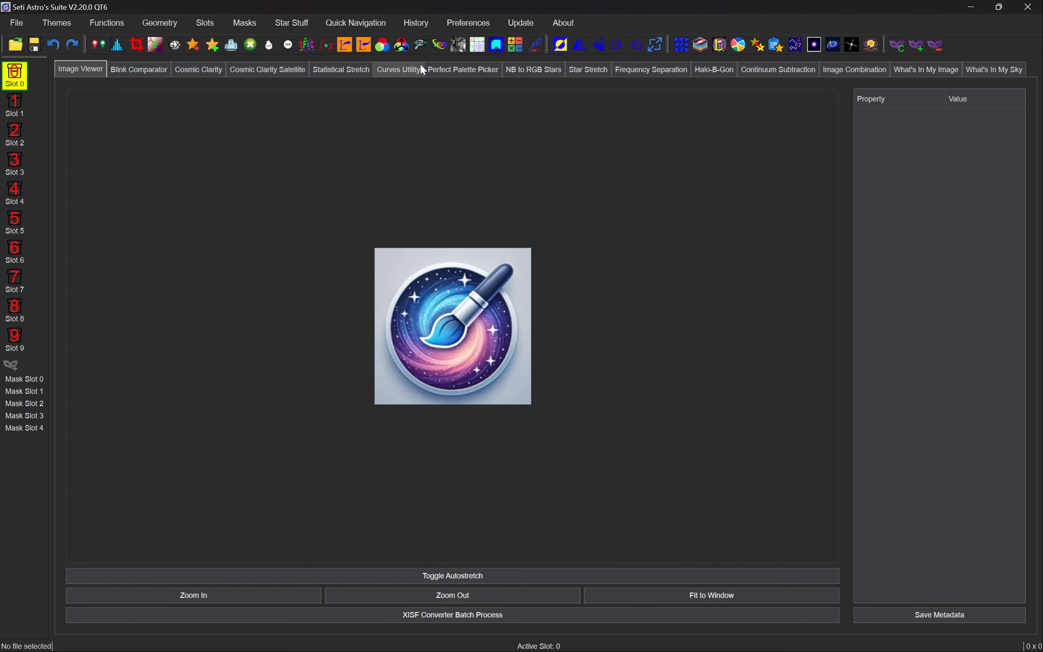
Search drive H: for "rose" and load starless_rose_25_12min_graxpert_obj_decon2_graxpert_stars_decon_graxpert_denoised.fit into Statistical Stretch.
click(342, 72)
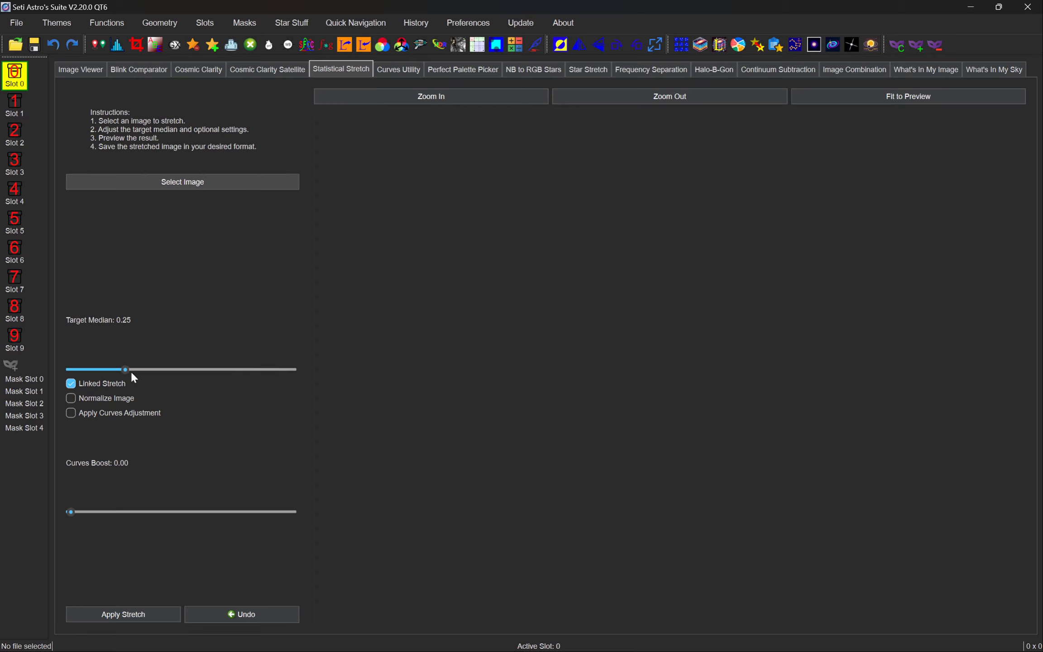
click(174, 183)
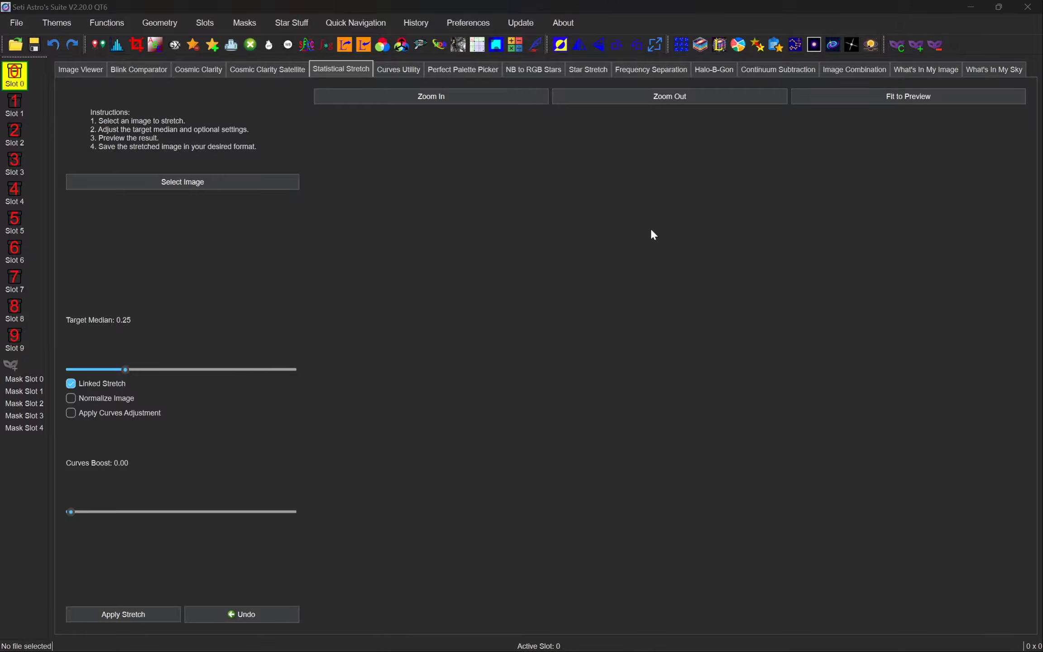
click(167, 51)
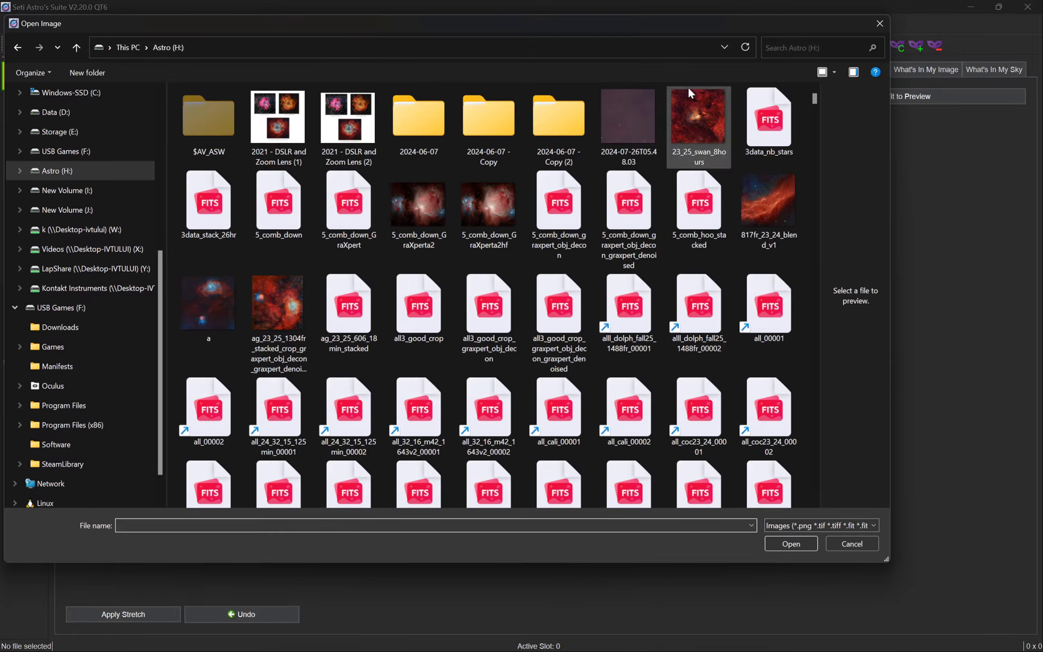
click(788, 47)
text(rose)
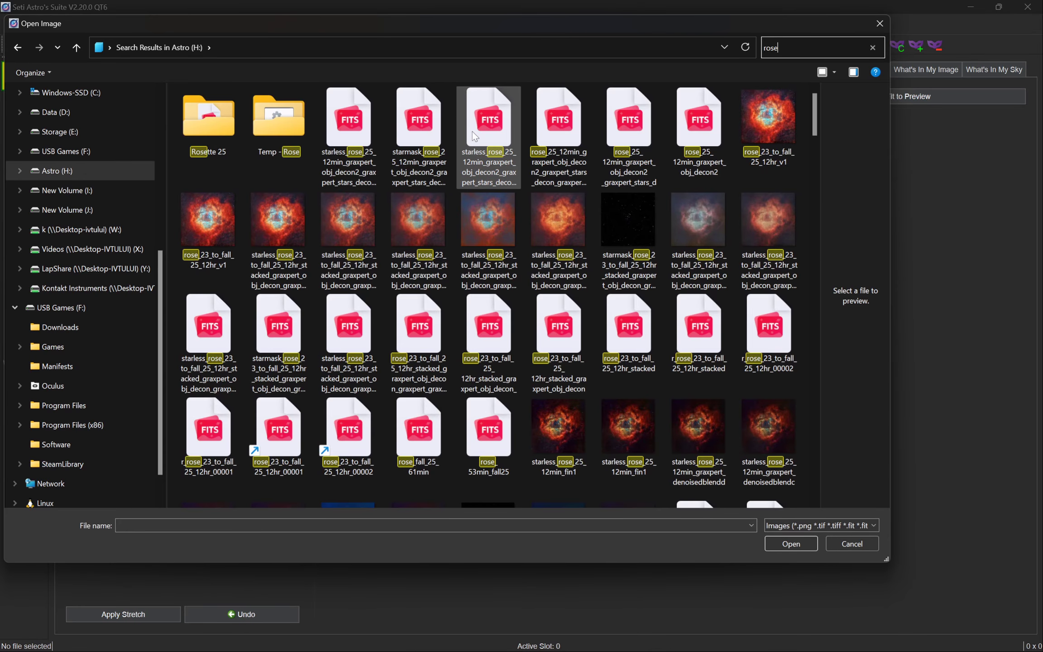
click(489, 131)
click(791, 544)
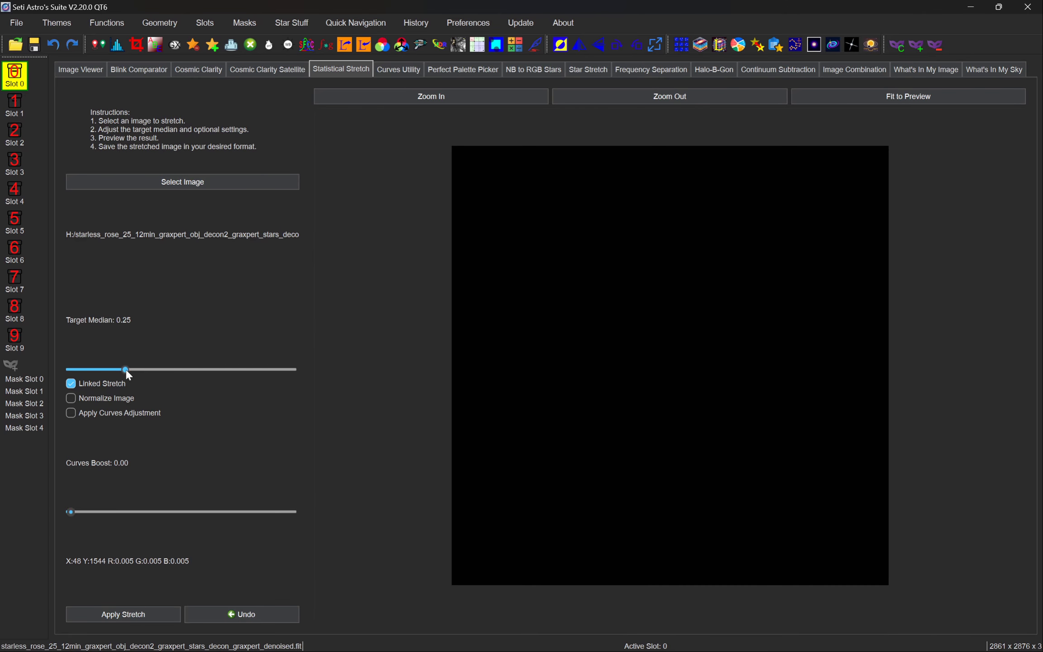
Stretch the image with a target median of 0.10 and examine the nebula's detail up close.
drag(122, 368, 96, 369)
click(149, 612)
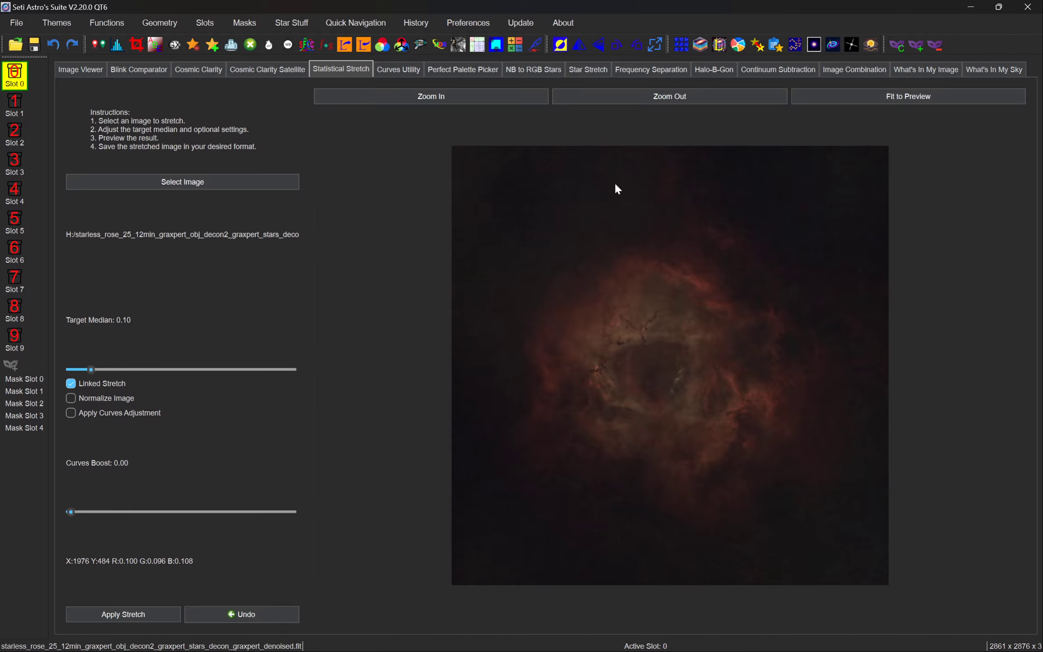
scroll(583, 249, up, 2)
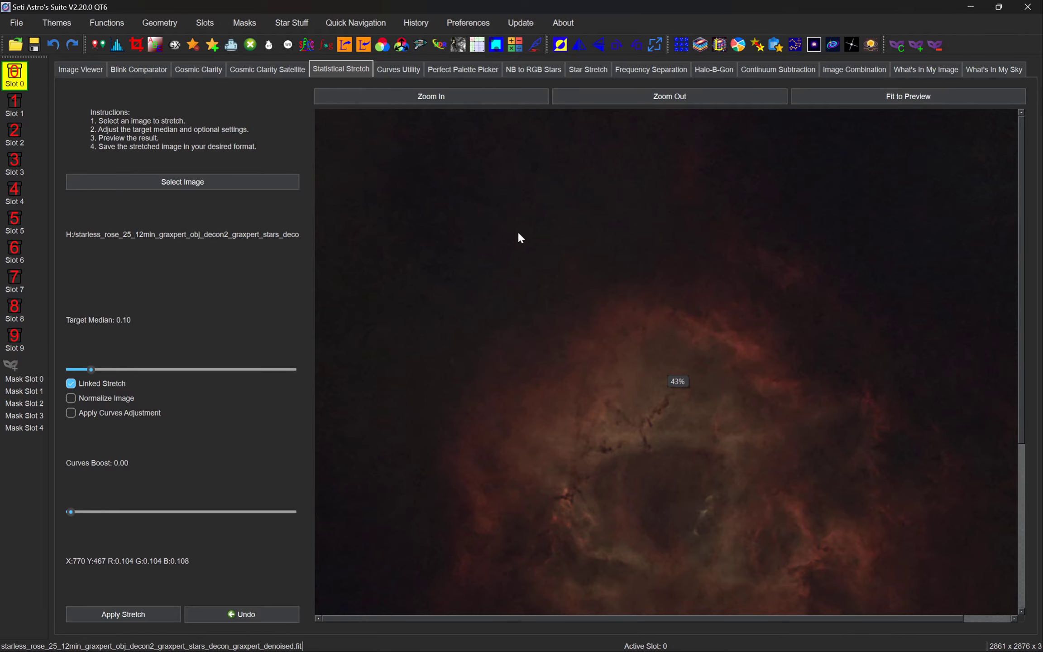
scroll(612, 279, down, 3)
scroll(607, 279, down, 2)
click(483, 97)
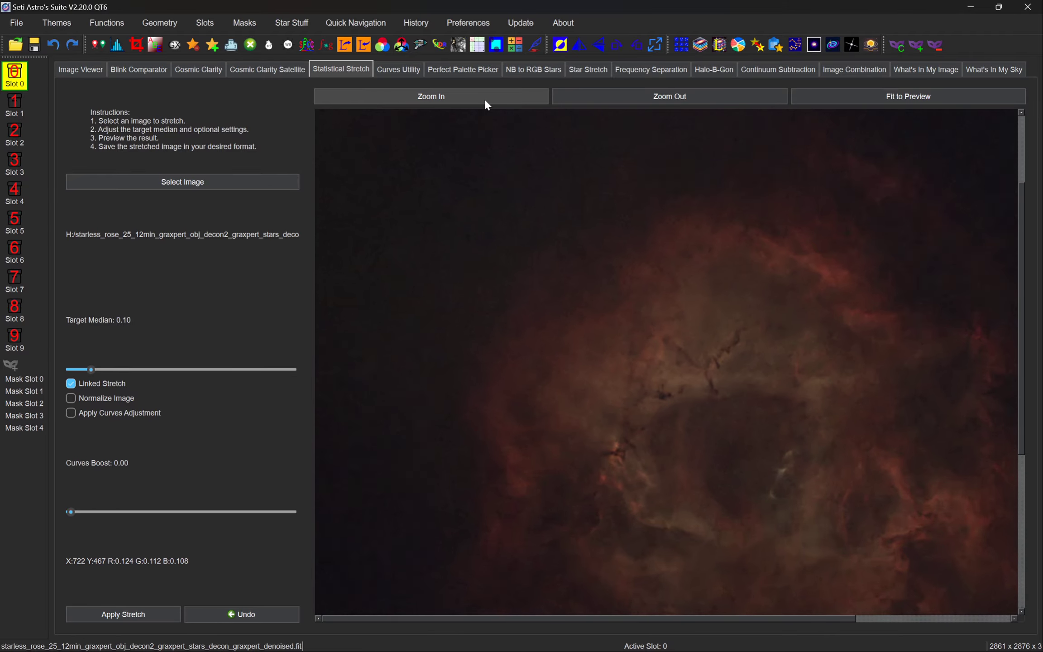
click(483, 97)
click(668, 97)
click(668, 97)
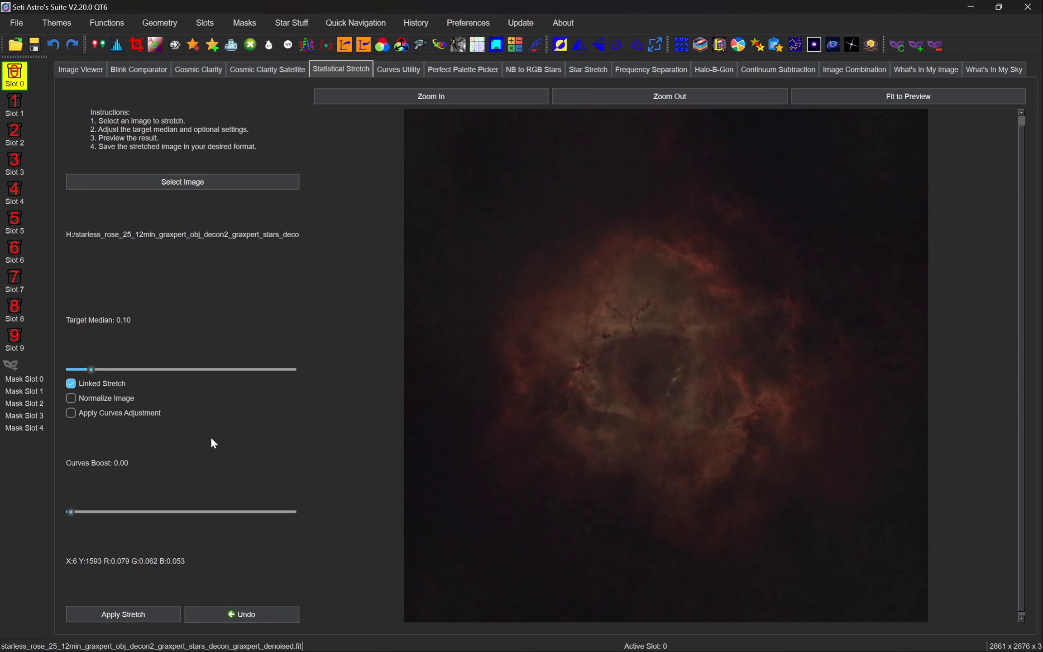
Try a brighter stretch with the target median at 0.19.
drag(91, 369, 89, 370)
click(137, 614)
click(170, 609)
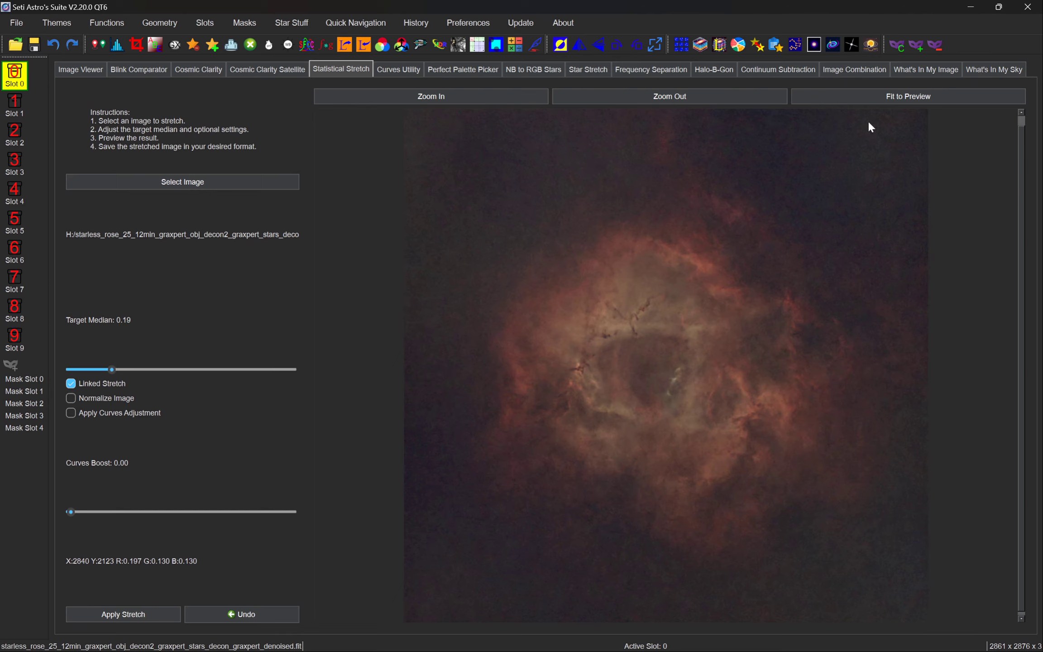
Darken the stretch, trying a target median of 0.06 and settling on 0.09.
drag(114, 369, 81, 367)
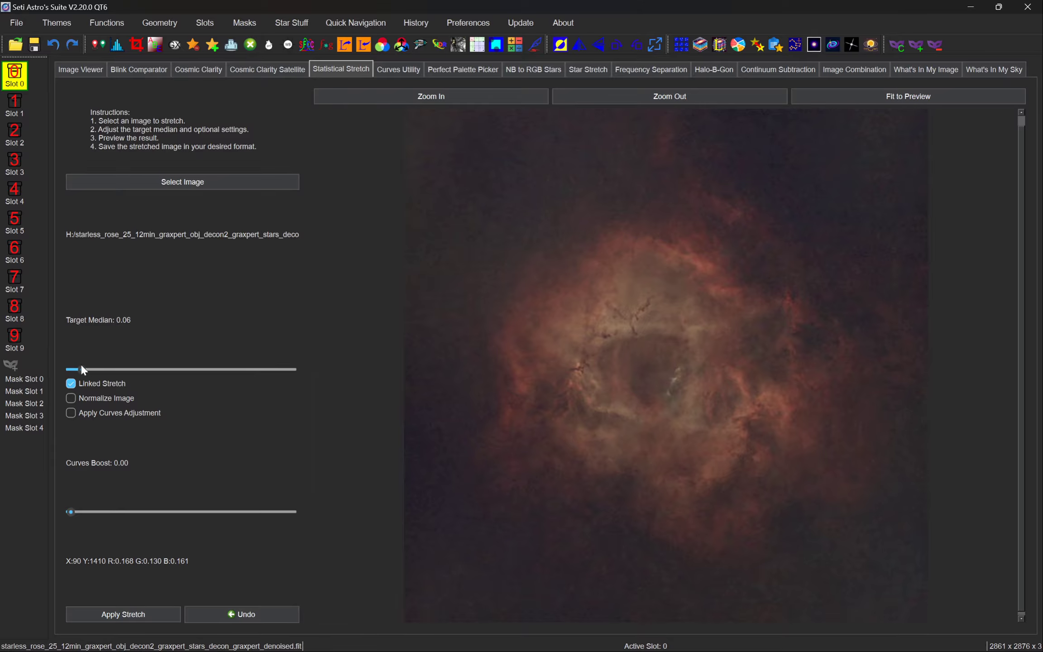
click(123, 614)
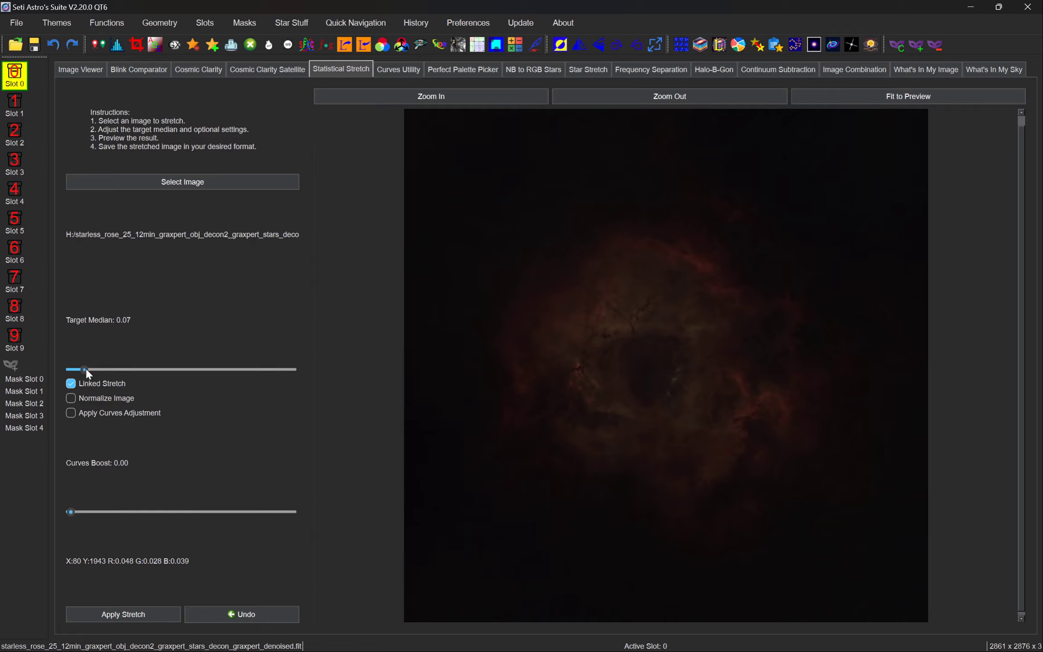
click(145, 614)
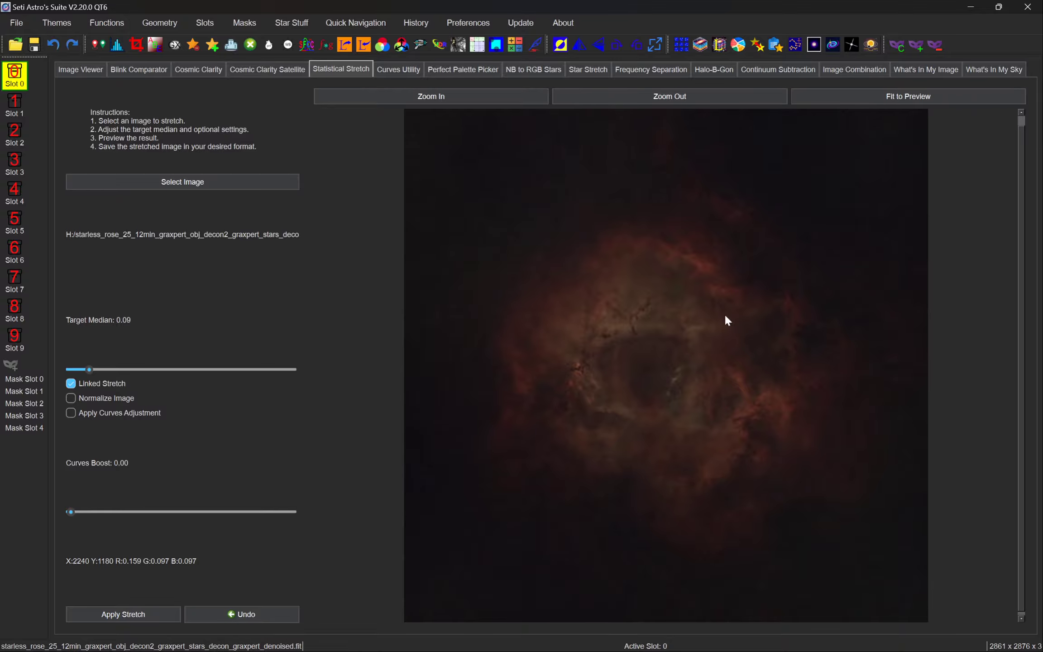
Try a WaveScale HDR preview on the nebula's core with the default settings and close the tool without applying it.
click(439, 45)
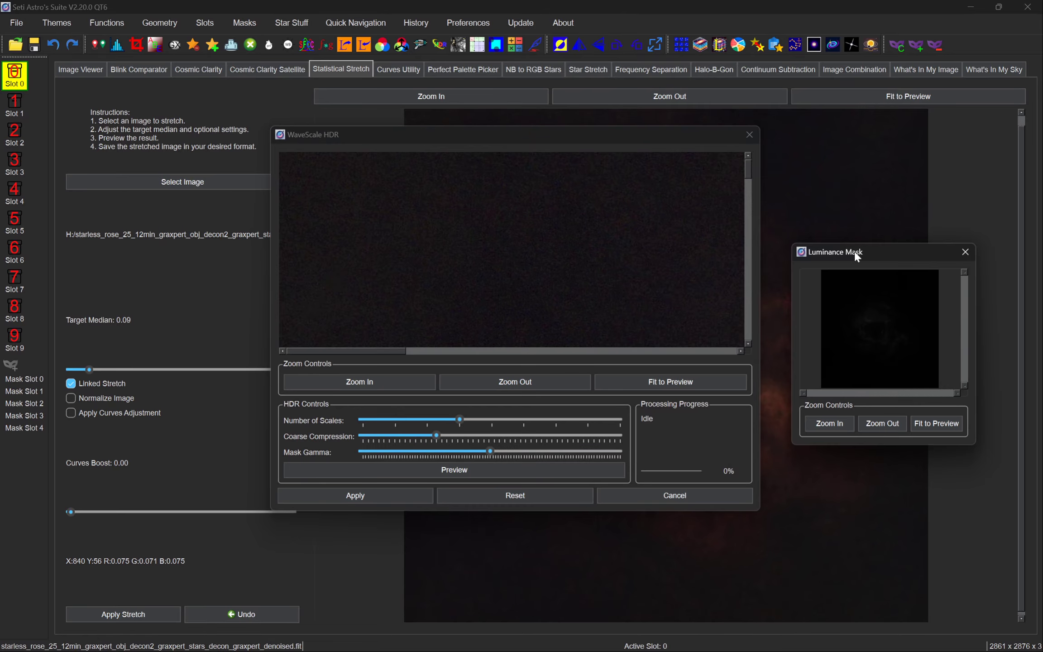
drag(747, 170, 742, 230)
drag(356, 349, 461, 358)
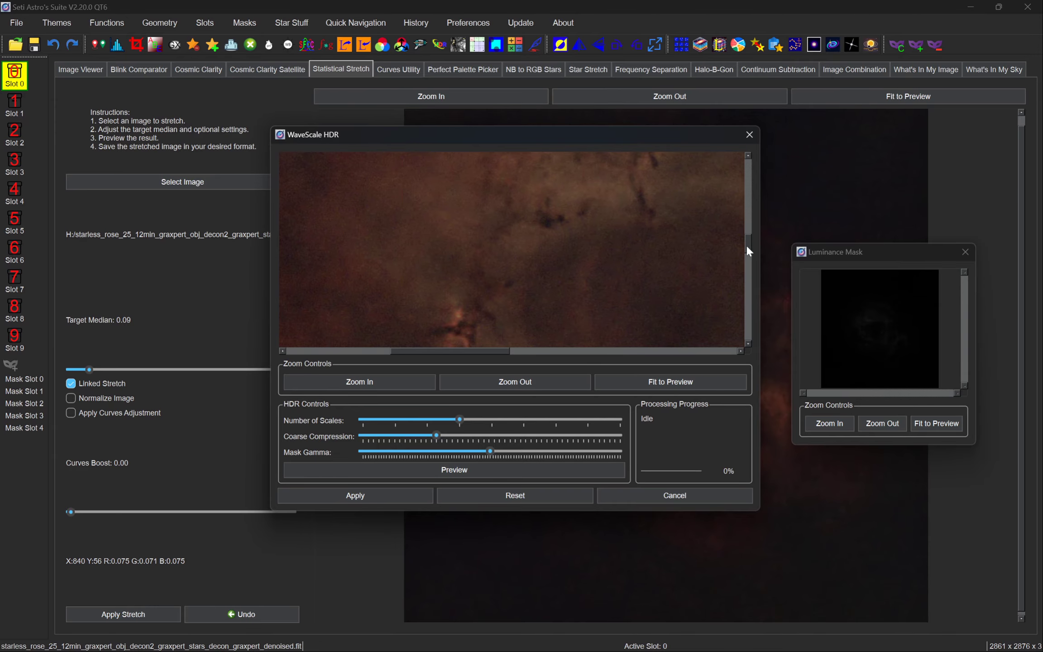
drag(745, 245, 746, 251)
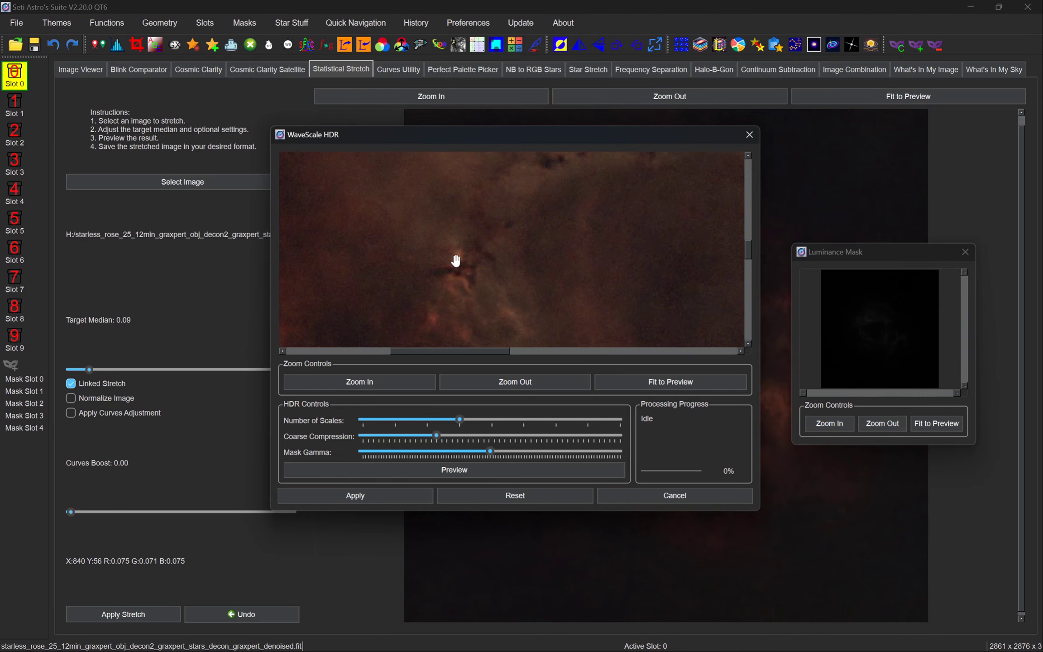
click(471, 470)
mouse_move(744, 260)
mouse_down()
mouse_move(747, 223)
mouse_move(745, 238)
mouse_up()
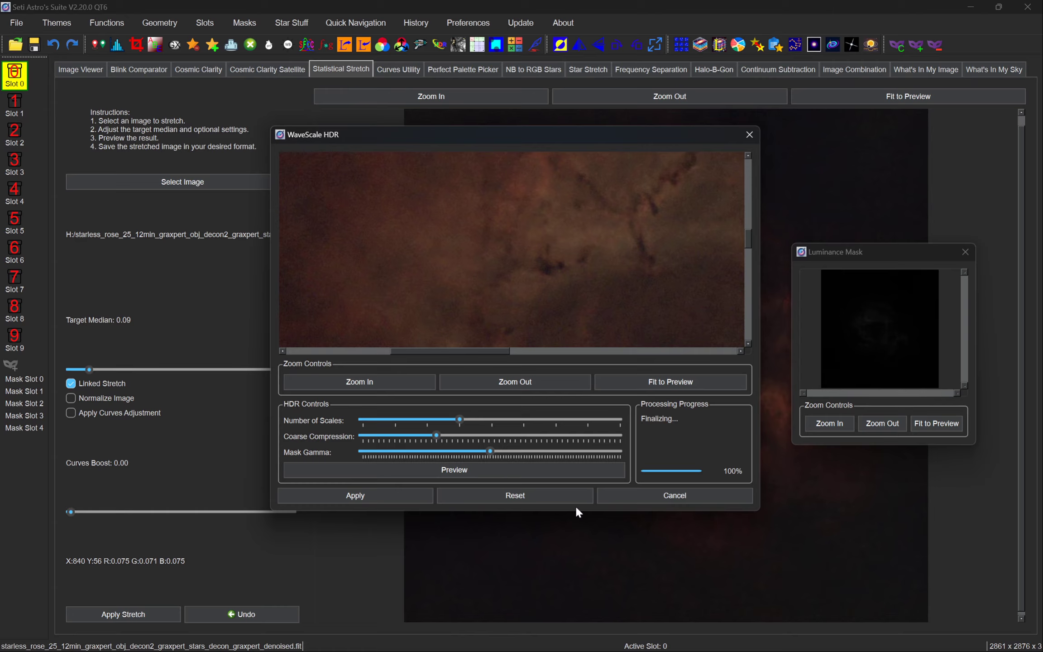
click(748, 141)
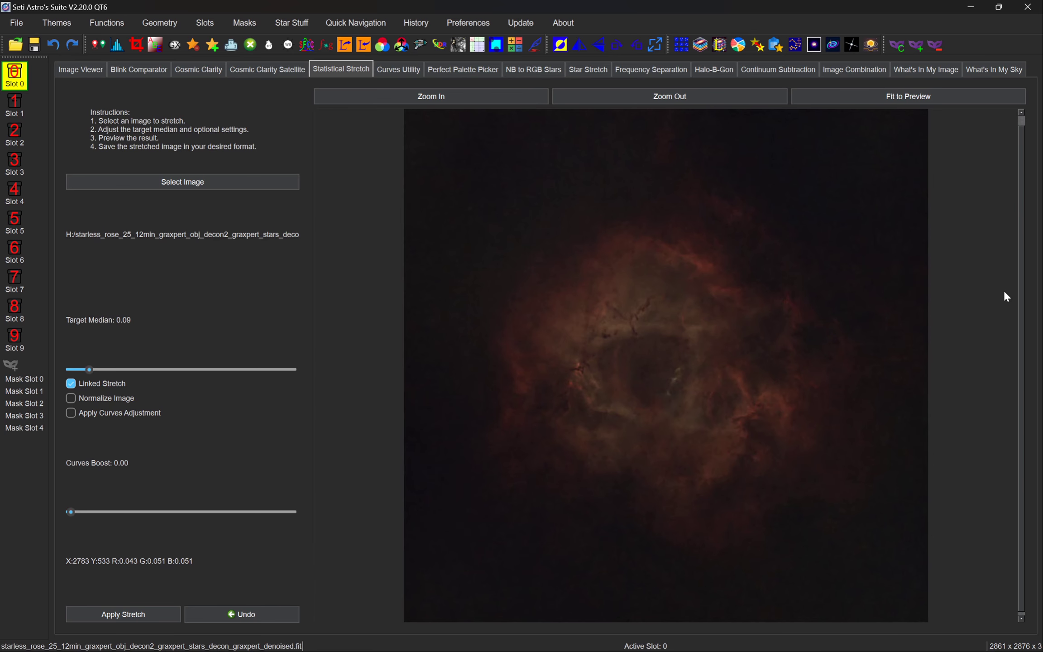
Start the WaveScale Dark Enhancer, frame the nebula's dark lanes beside the mask preview, and preview the default settings.
click(459, 45)
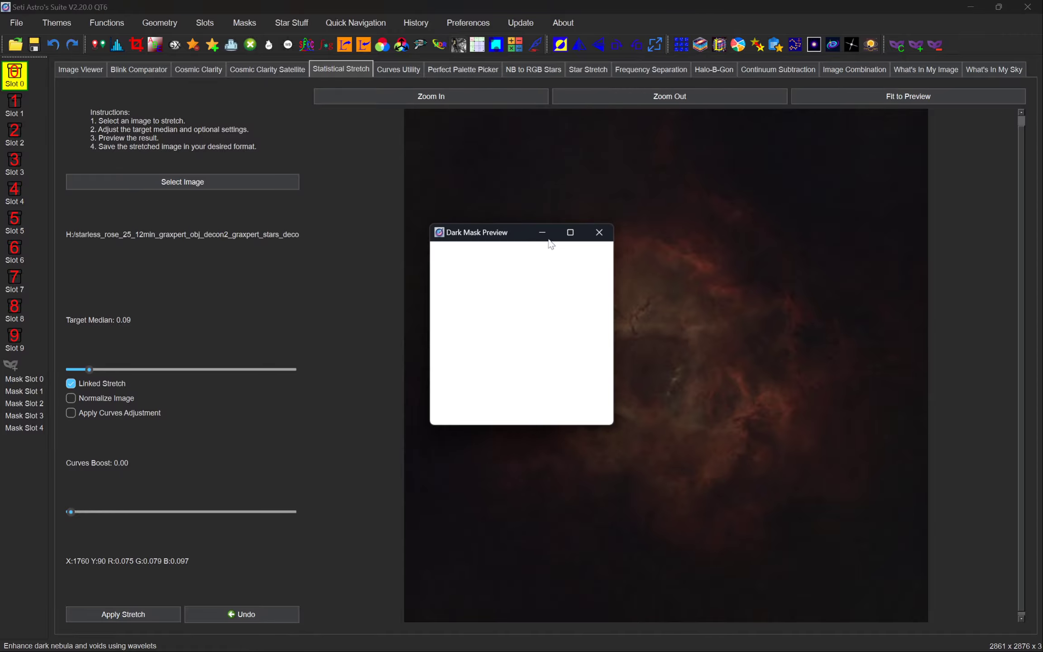
drag(510, 233, 870, 257)
drag(747, 163, 743, 234)
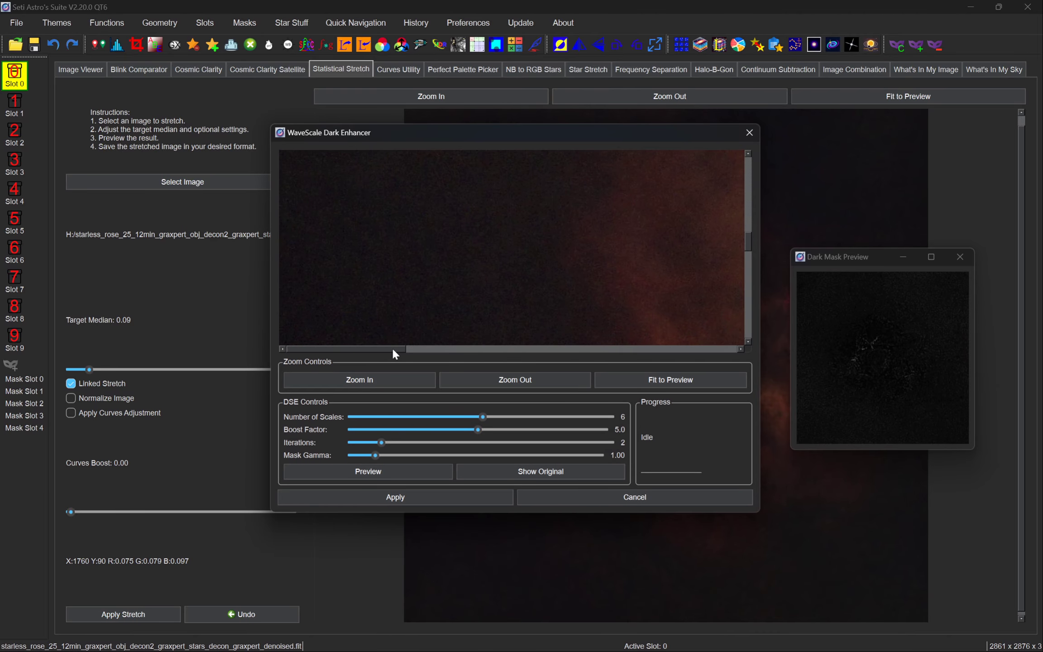
drag(392, 348, 499, 348)
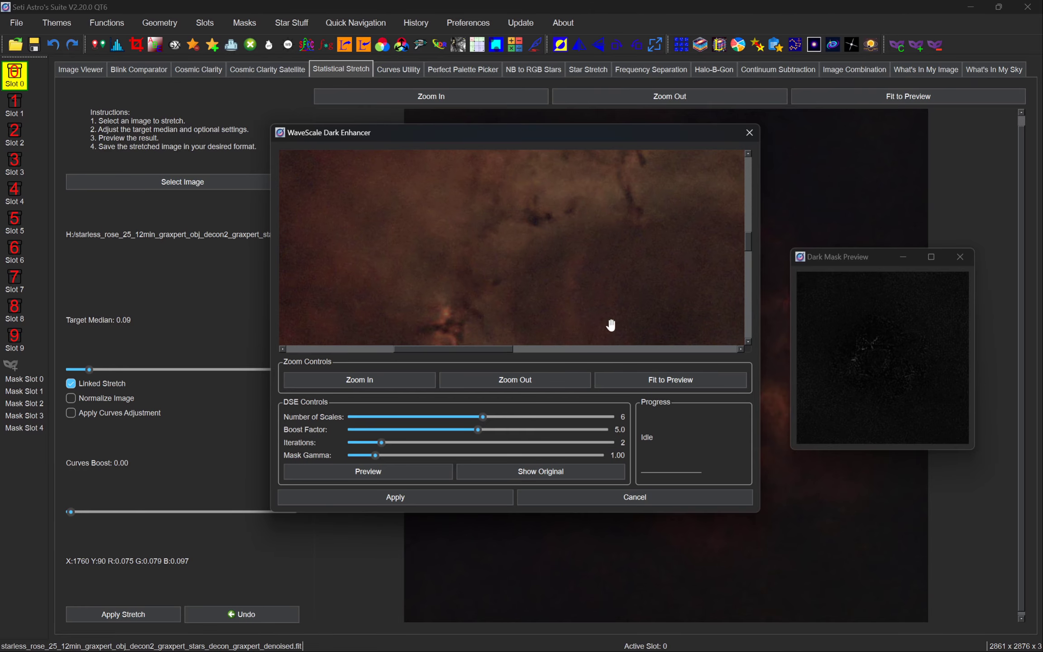
click(496, 380)
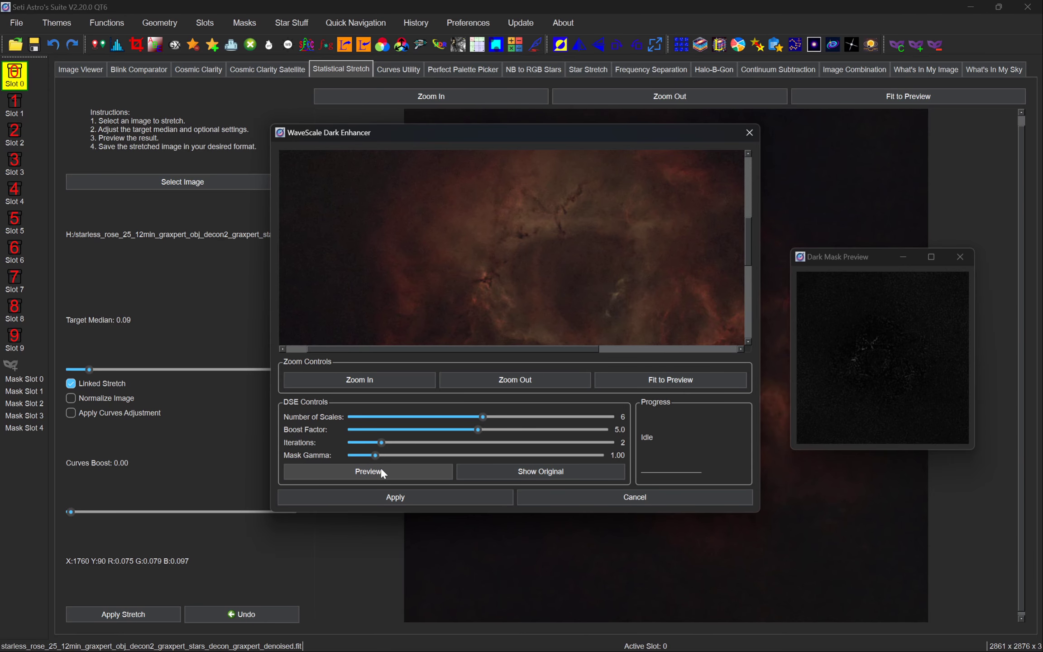
click(413, 475)
scroll(580, 232, up, 2)
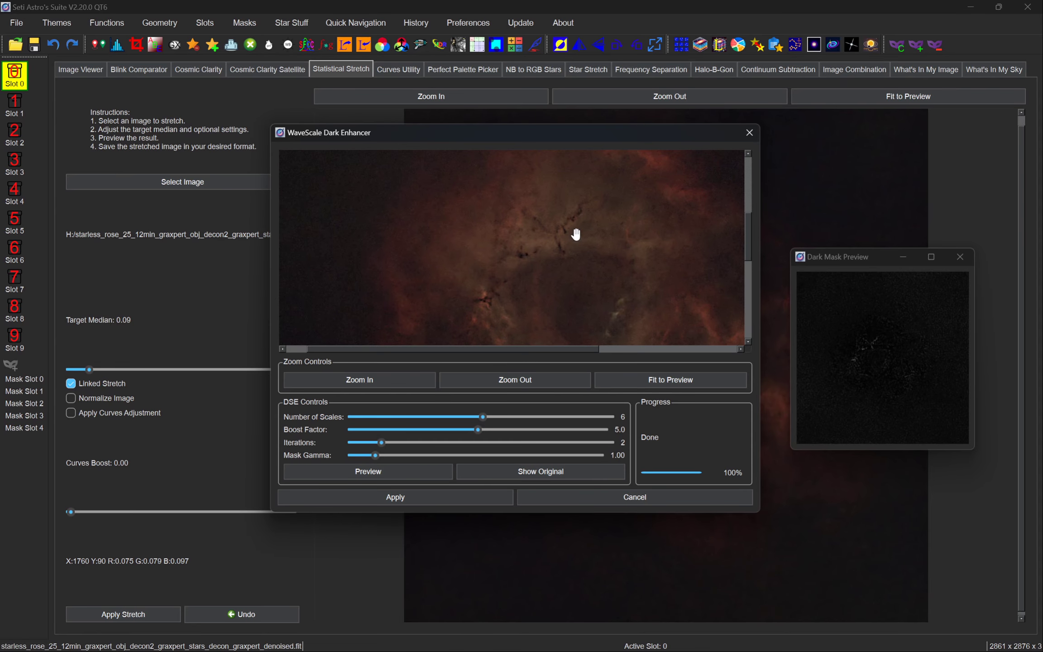
scroll(564, 230, down, 3)
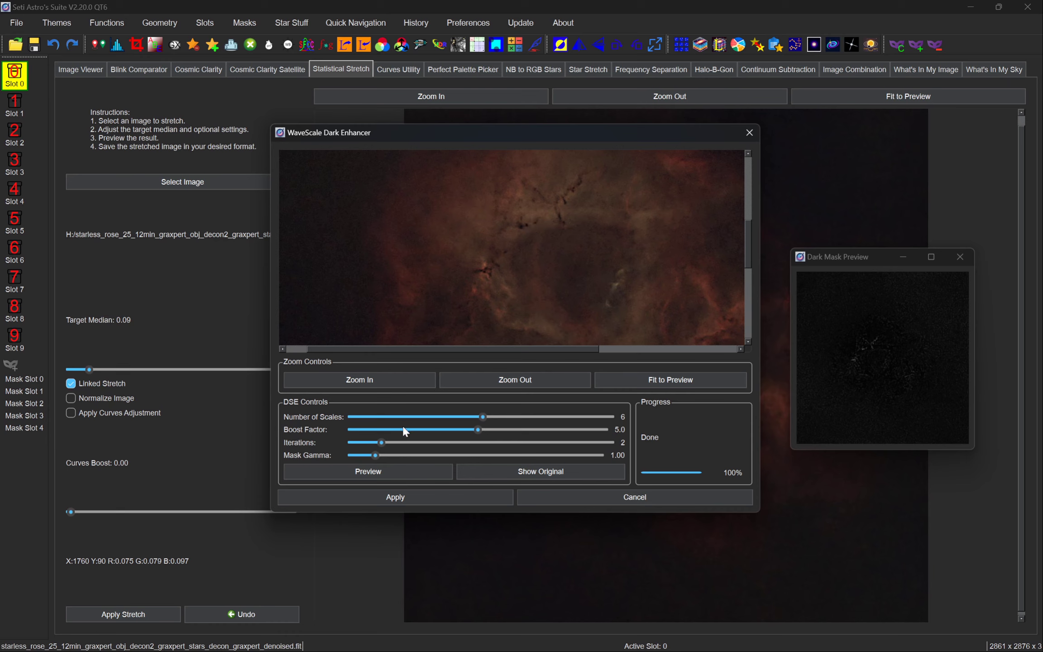
Preview the dark enhancement with a Boost Factor of 3.04 and compare it repeatedly with the original up close.
drag(480, 432, 426, 432)
click(419, 471)
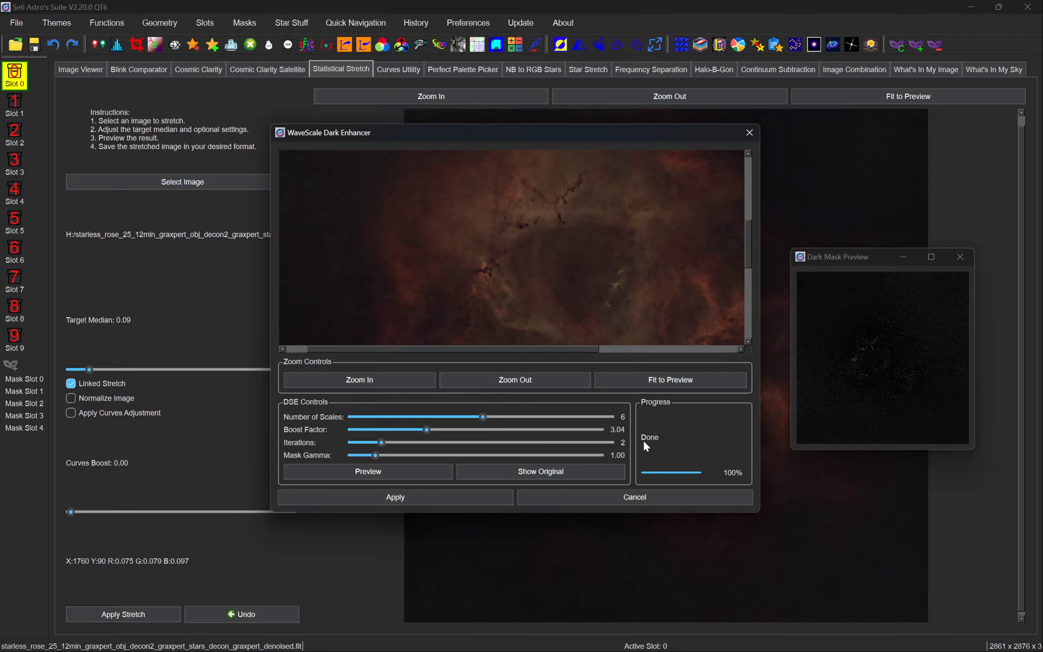
click(514, 472)
click(382, 379)
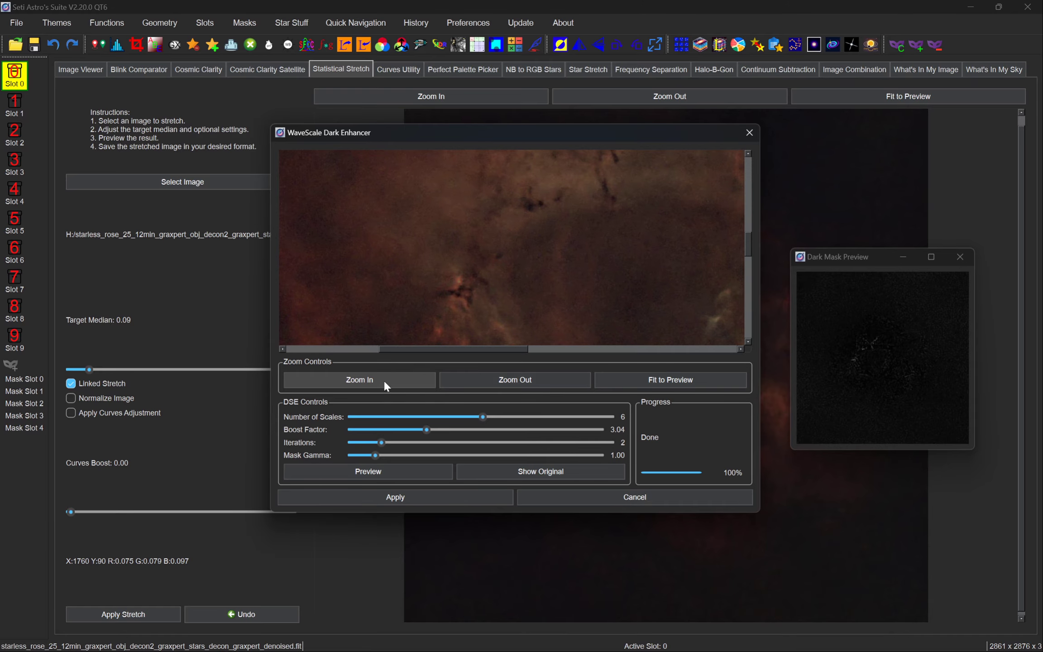
click(522, 475)
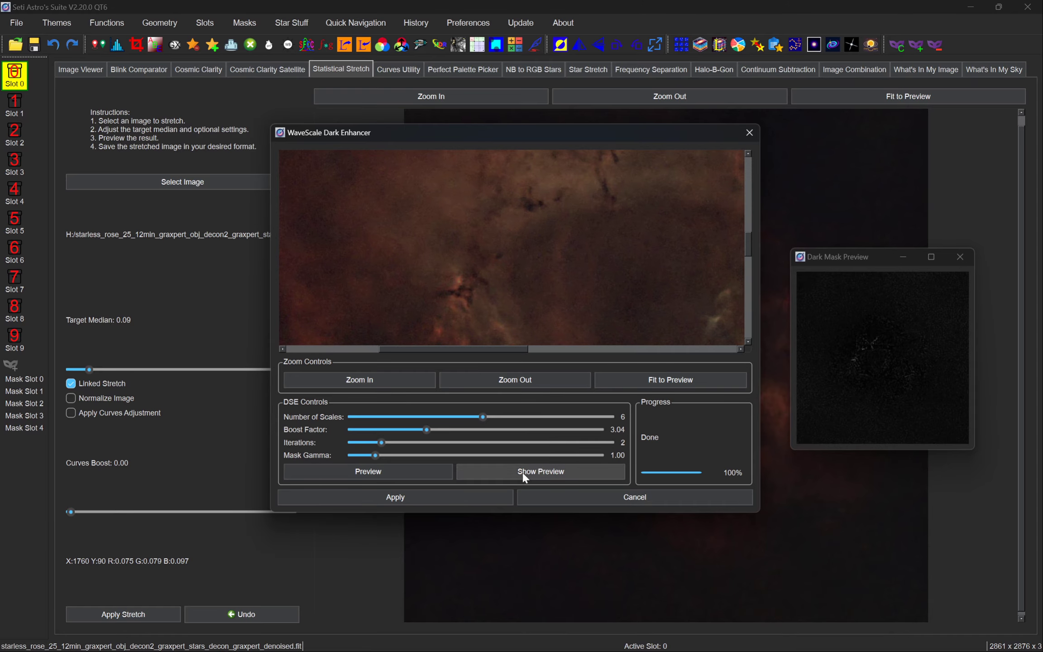
click(522, 471)
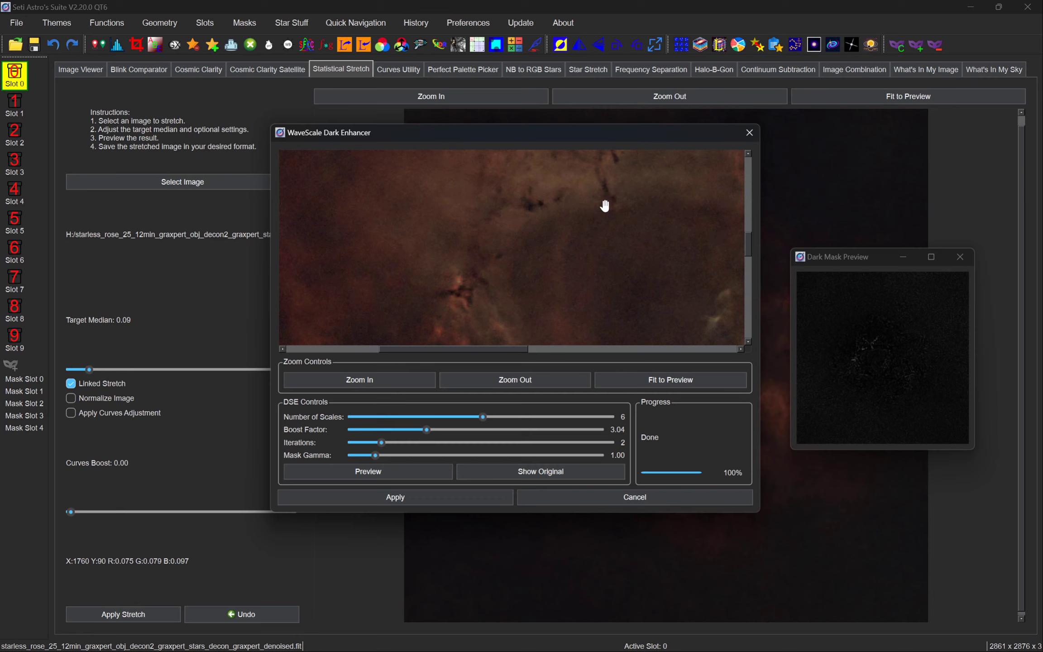
click(528, 471)
click(528, 471)
click(528, 471)
click(528, 471)
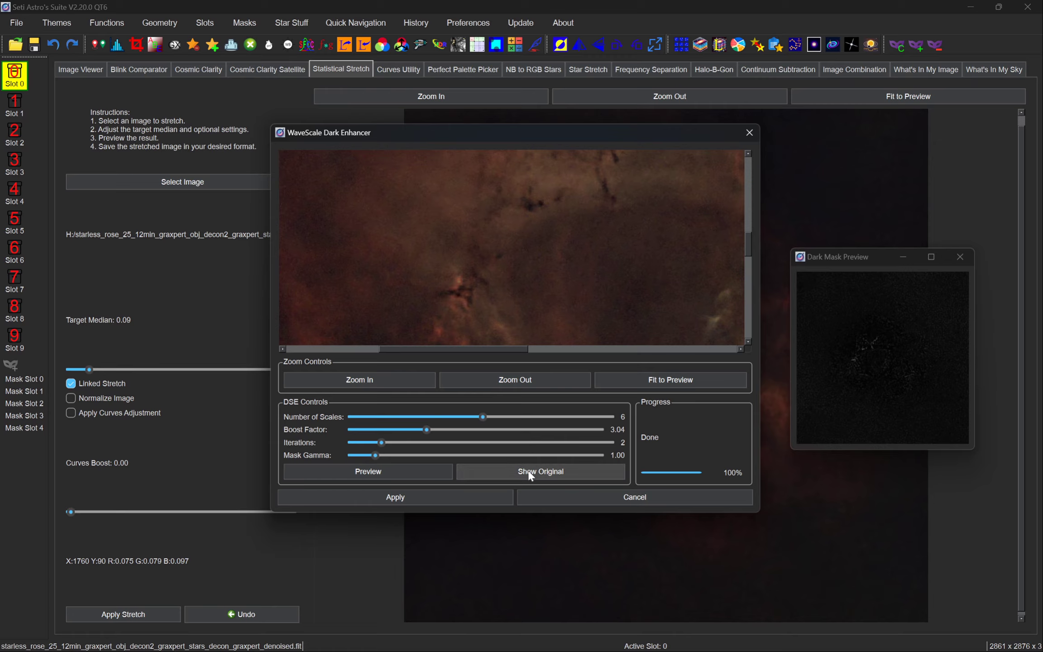
Preview the dark enhancement with a Boost Factor of 2.19 and a Mask Gamma of 1.17.
click(406, 430)
click(413, 470)
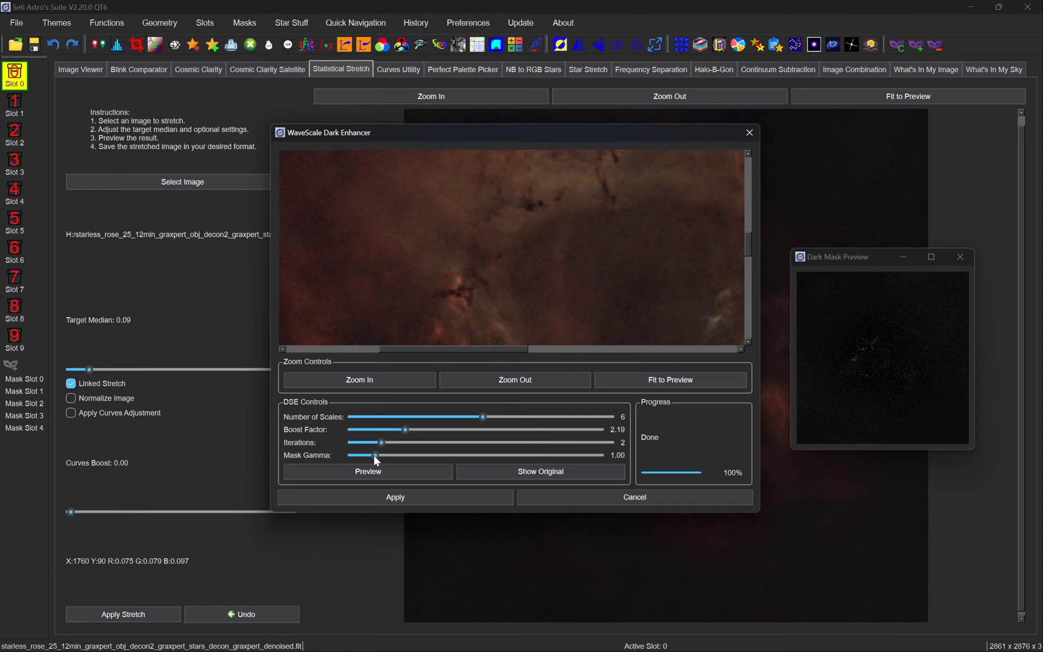
drag(376, 455, 405, 455)
drag(375, 458, 381, 457)
drag(379, 455, 377, 454)
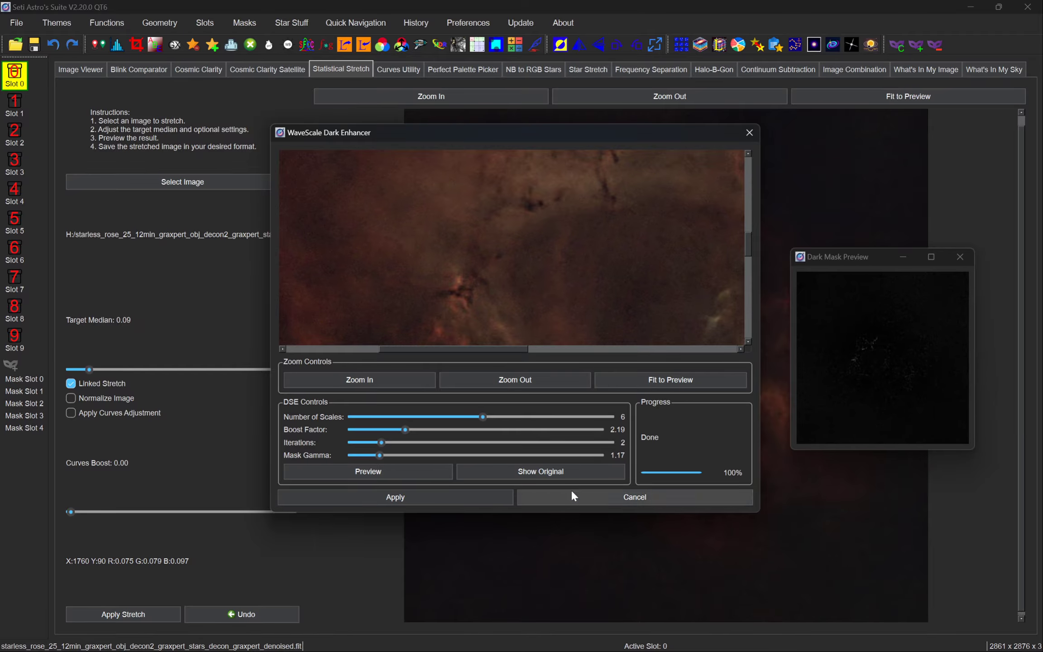
Apply the dark enhancement to the nebula image and close the mask preview.
click(408, 497)
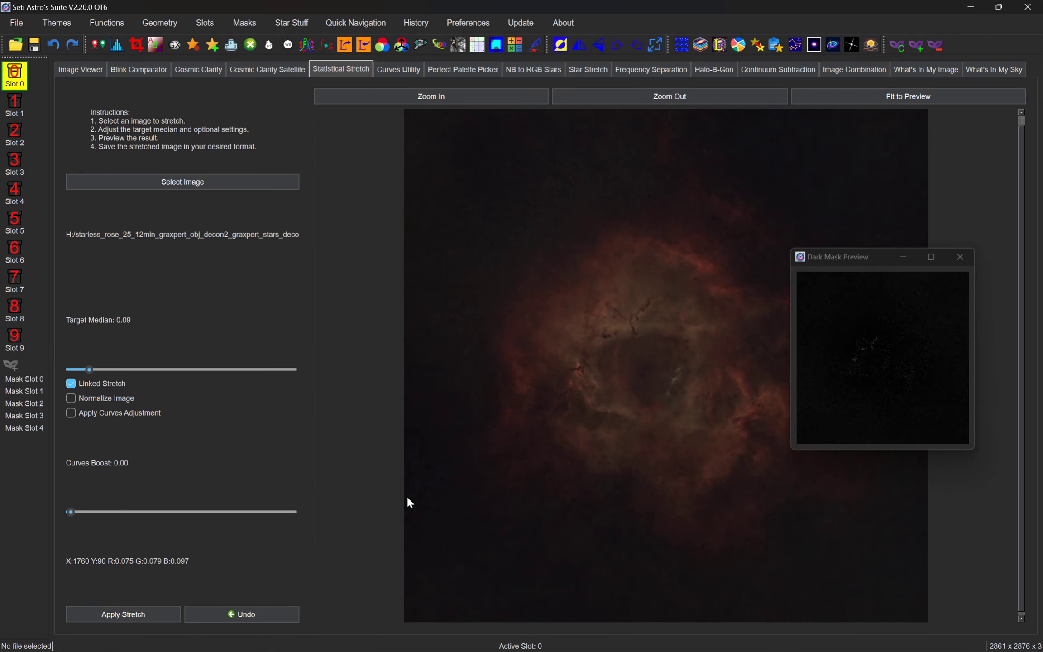
click(961, 257)
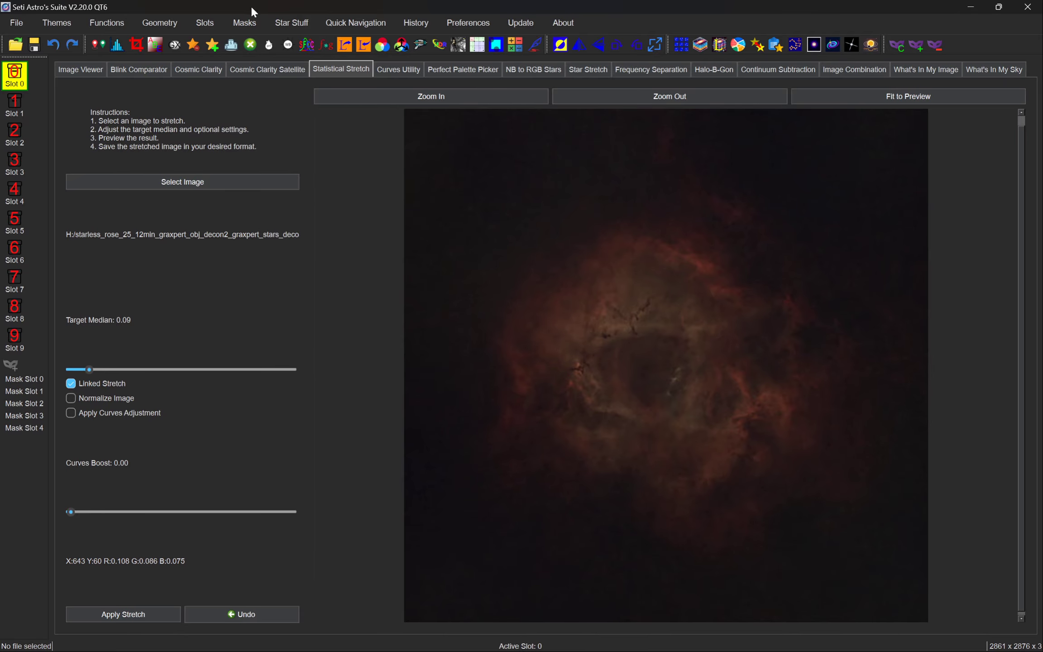
Fit the image in the Curves Utility and add a shadow point to the K (Brightness) curve, lowered to about 0.05 at input 0.08.
click(397, 69)
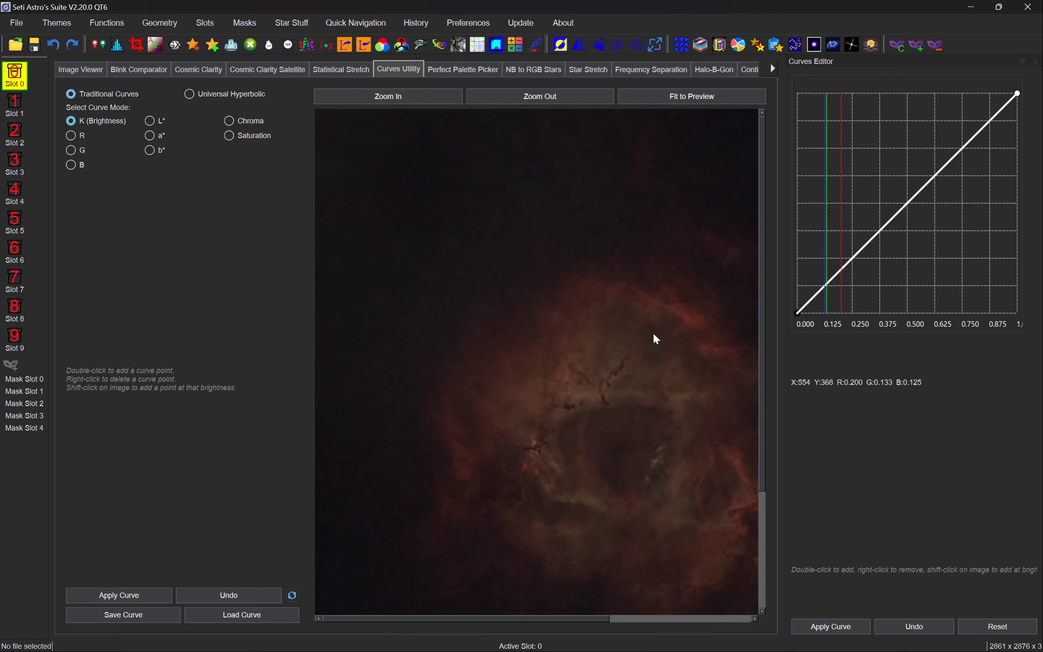
scroll(652, 331, down, 3)
scroll(644, 330, down, 6)
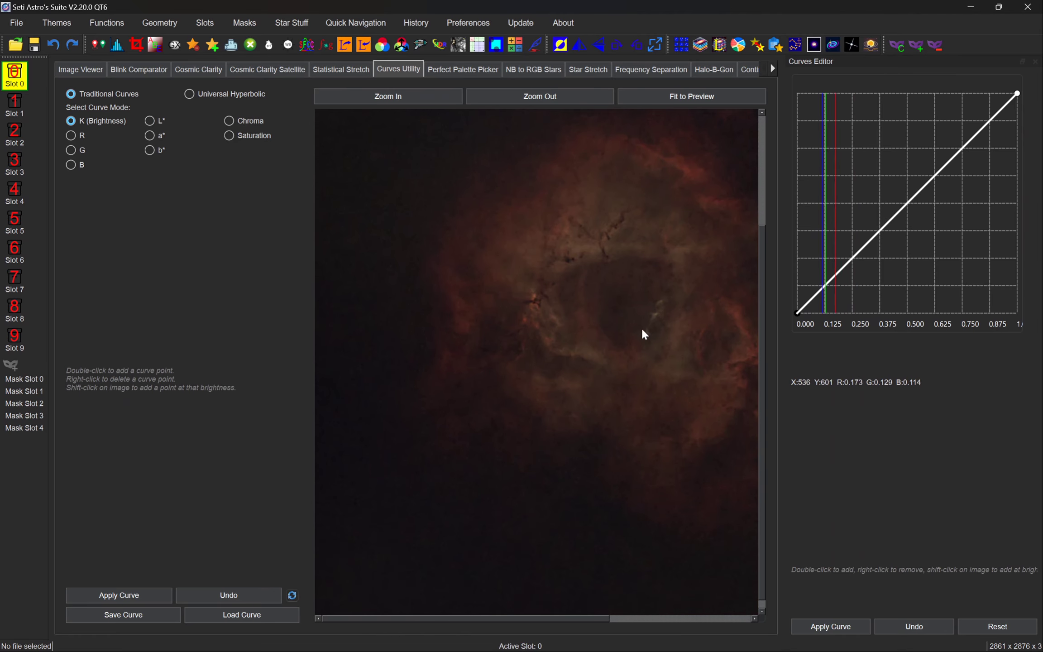
click(677, 96)
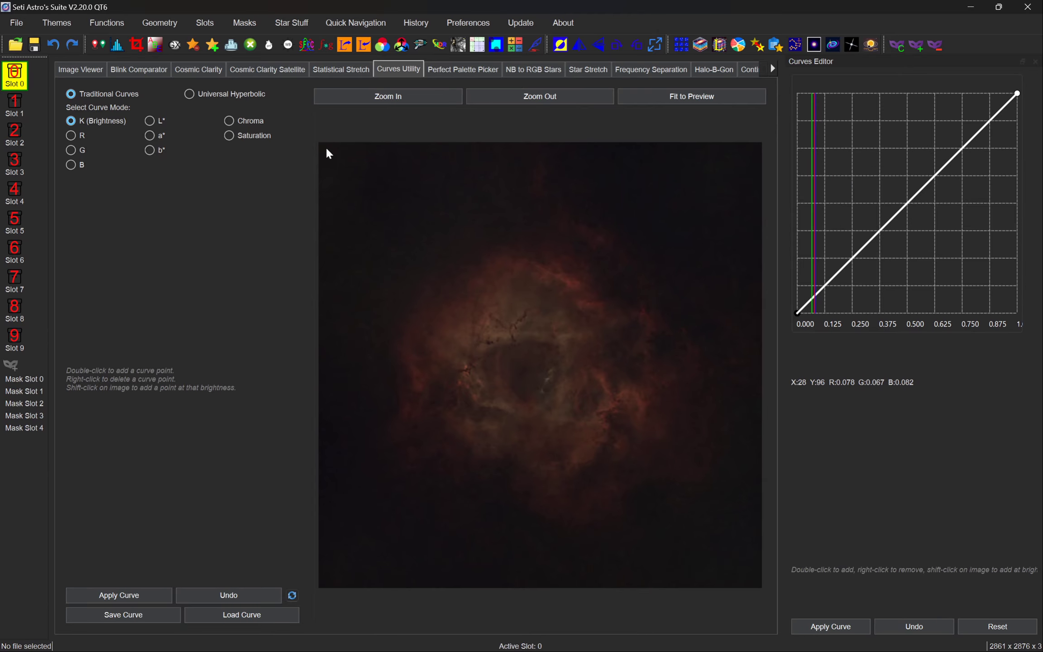
double_click(814, 298)
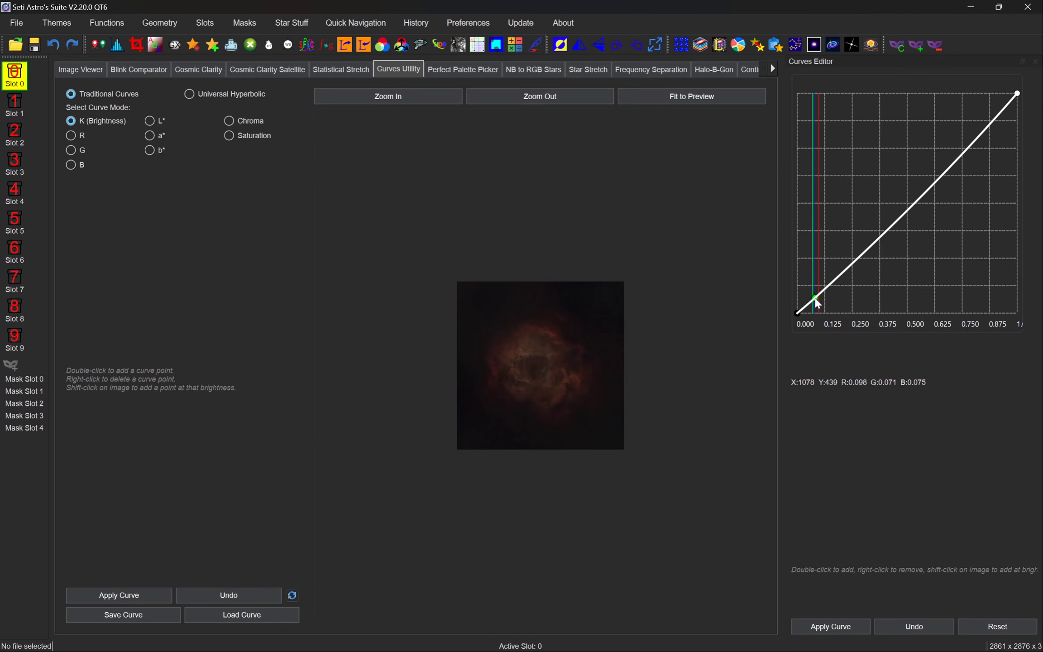
click(652, 96)
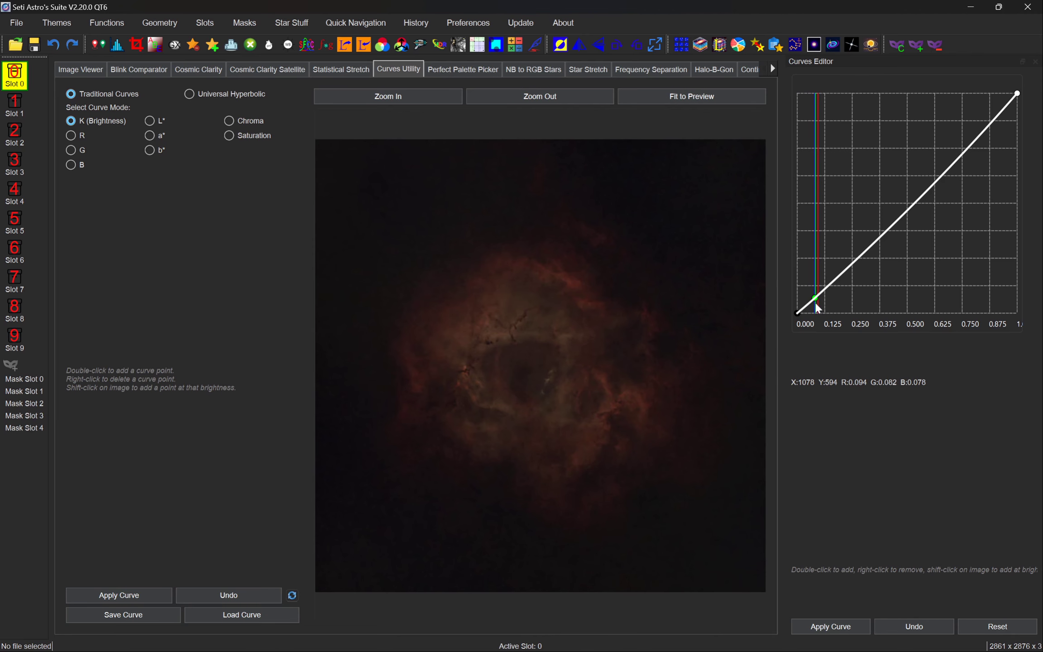
drag(815, 300, 814, 304)
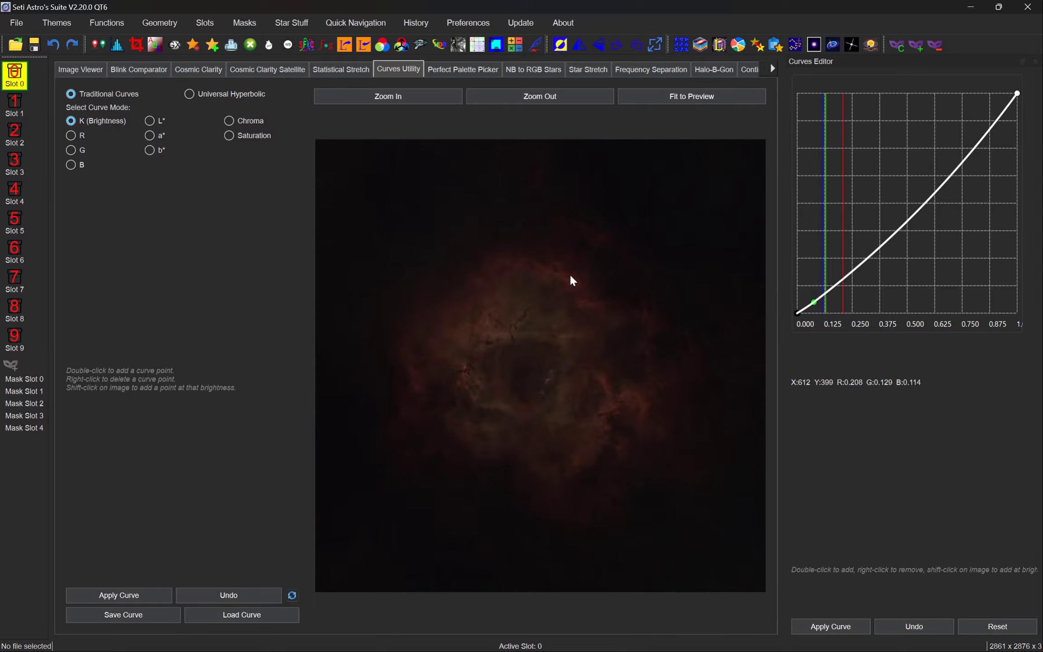
Add a midtone point to the brightness curve and raise it to about 0.38 at input 0.30, keeping the shadow point low.
double_click(845, 280)
mouse_move(844, 277)
mouse_down()
mouse_move(870, 234)
mouse_move(847, 270)
mouse_up()
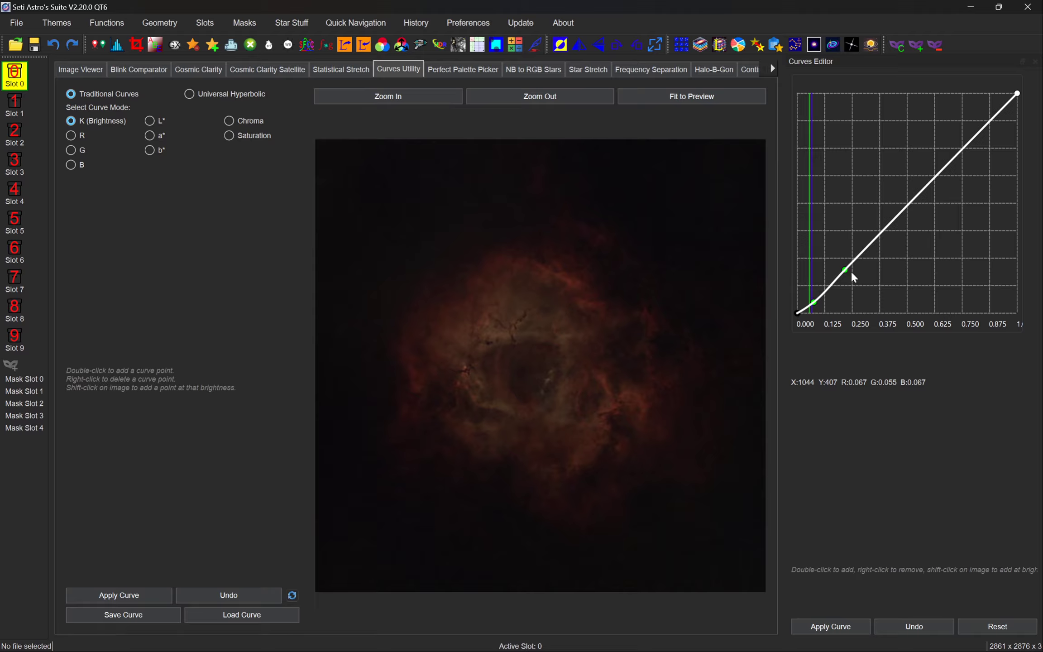
drag(846, 270, 863, 238)
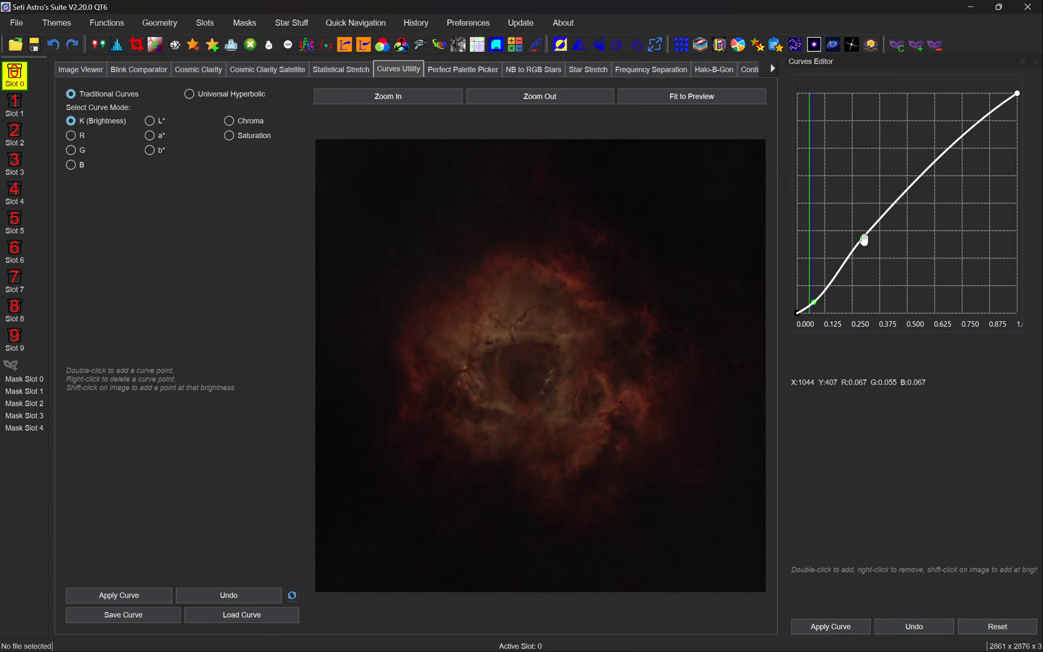
drag(813, 302, 813, 301)
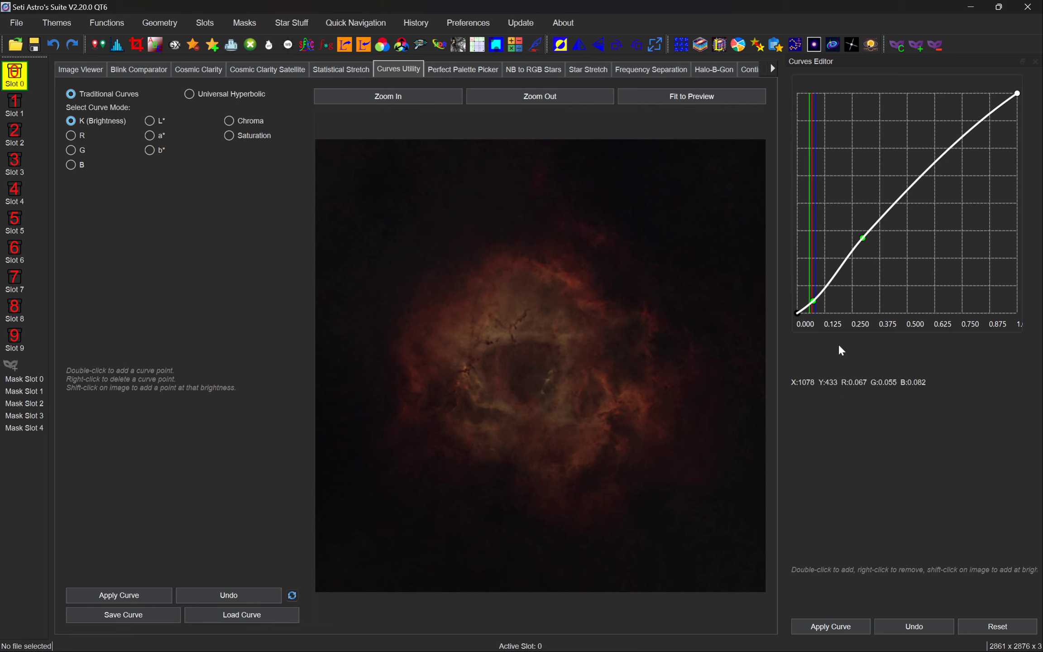
drag(862, 238, 864, 230)
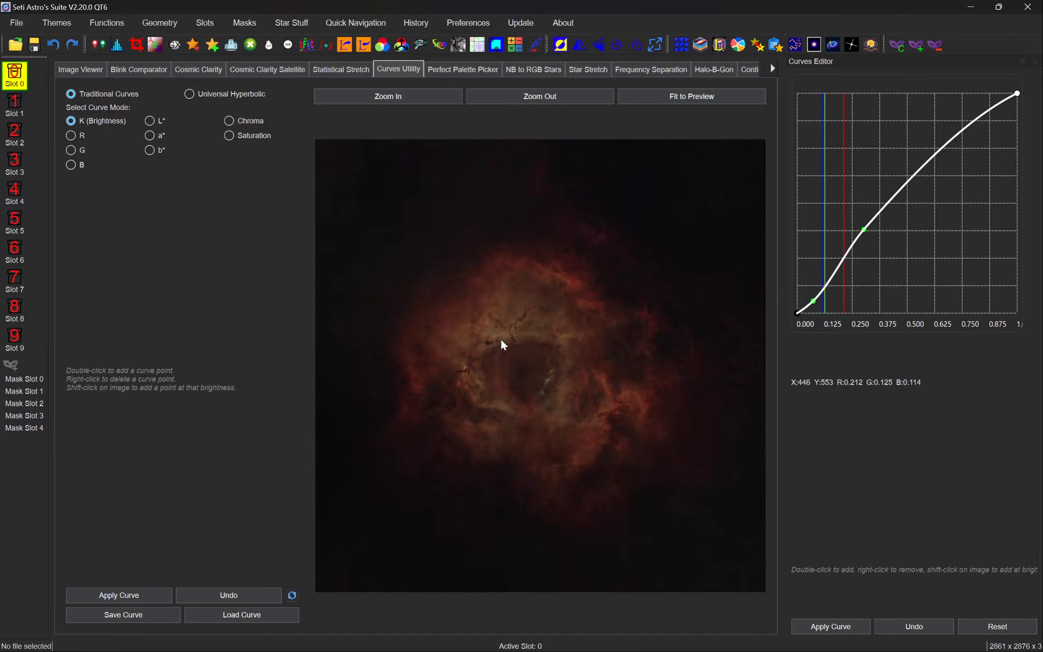
Add an upper brightness point and refine the curve to about 0.07 at input 0.08, 0.35 at 0.29 and 0.68 at 0.52.
double_click(926, 168)
drag(926, 168, 922, 144)
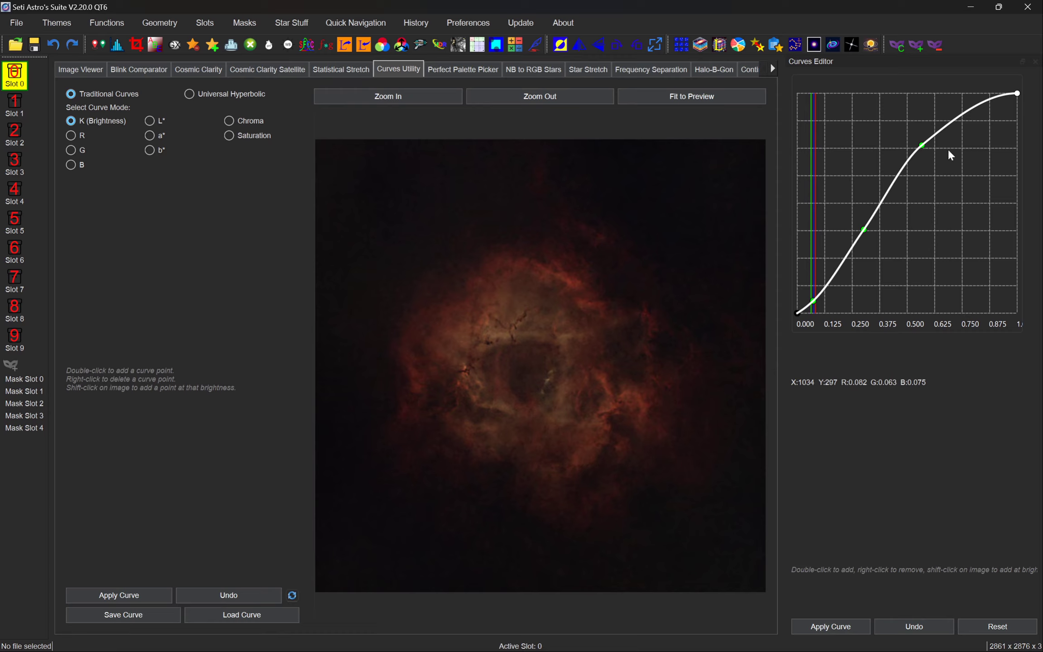
mouse_move(863, 229)
mouse_down()
mouse_move(865, 240)
mouse_move(866, 230)
mouse_up()
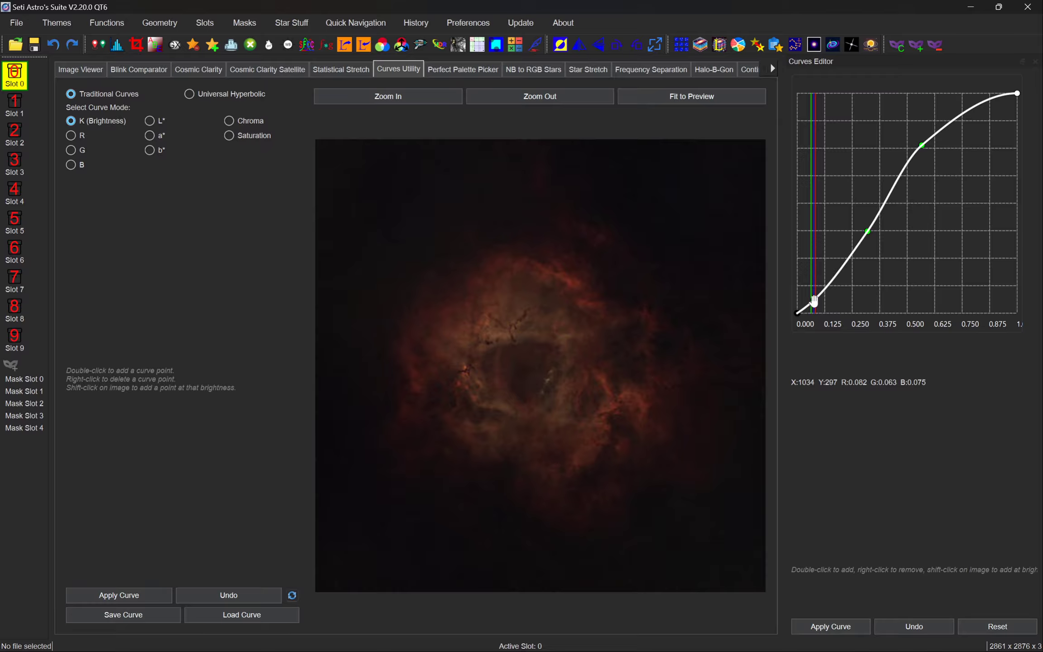
drag(814, 301, 814, 298)
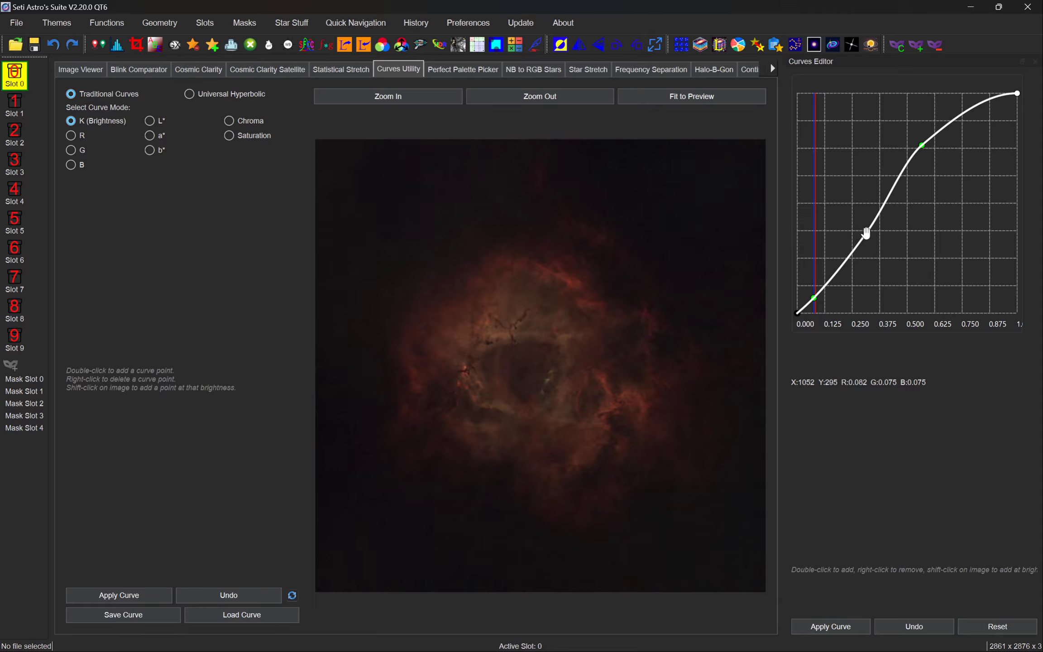
mouse_move(866, 233)
mouse_down()
mouse_move(859, 260)
mouse_move(855, 245)
mouse_up()
mouse_move(922, 146)
mouse_down()
mouse_move(908, 170)
mouse_move(903, 159)
mouse_move(912, 166)
mouse_up()
drag(863, 239, 860, 236)
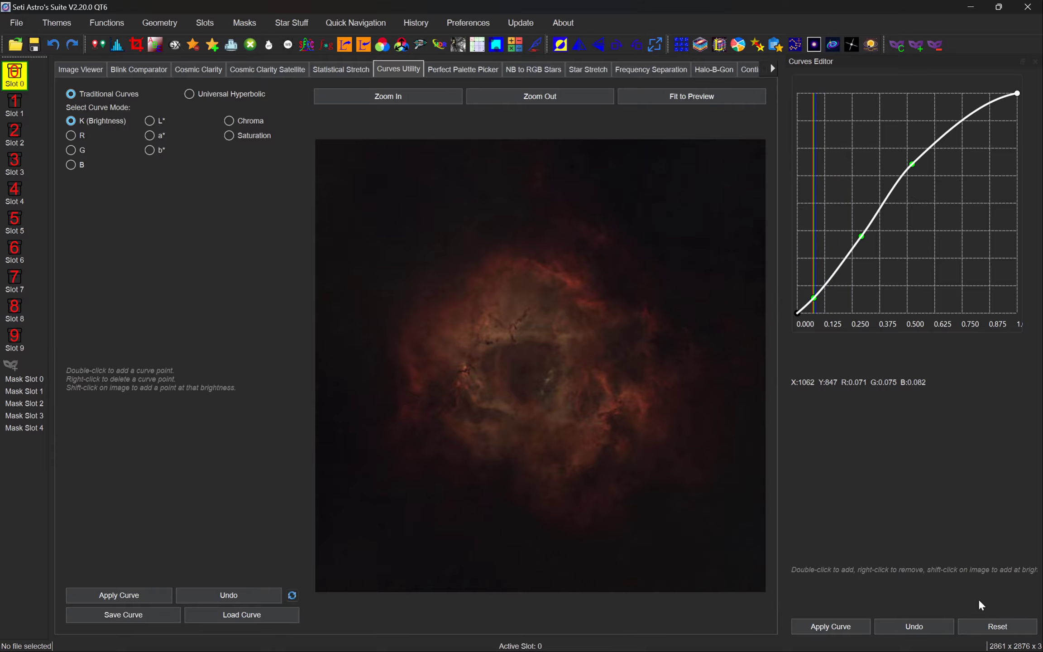
Save the brightness curve as rose_25_12.sasc, replacing the existing file.
click(121, 614)
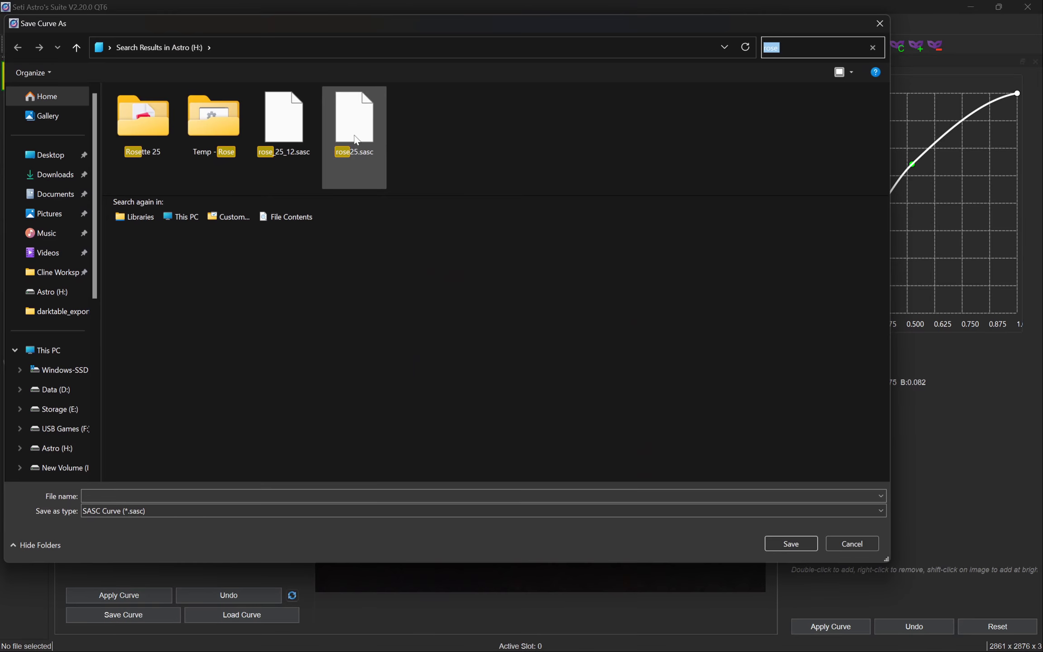
click(299, 127)
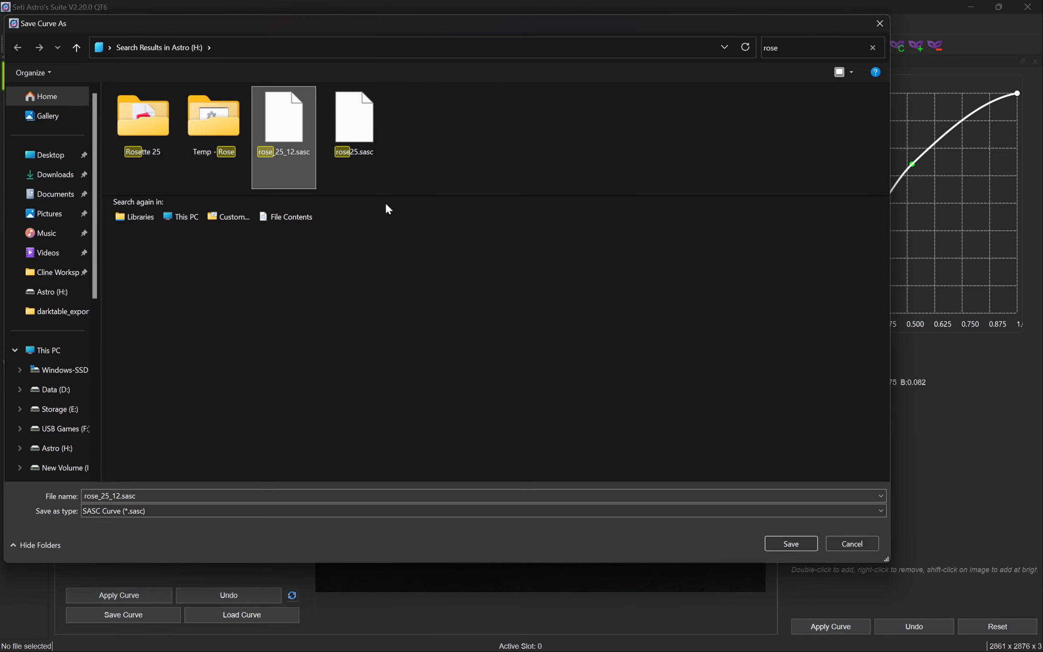
click(796, 544)
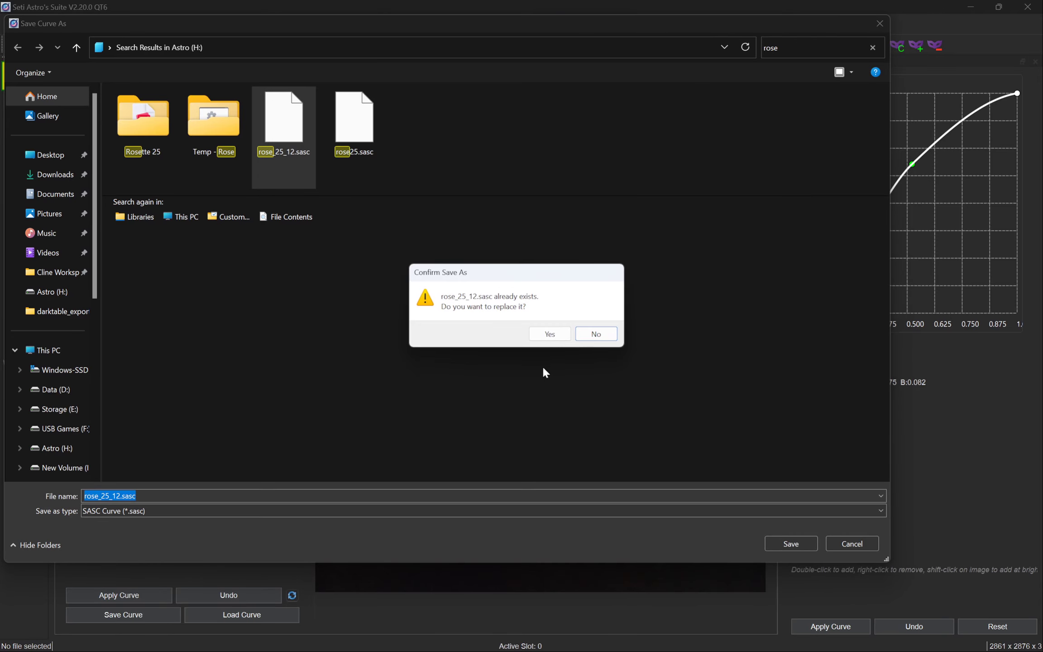
click(552, 333)
click(588, 342)
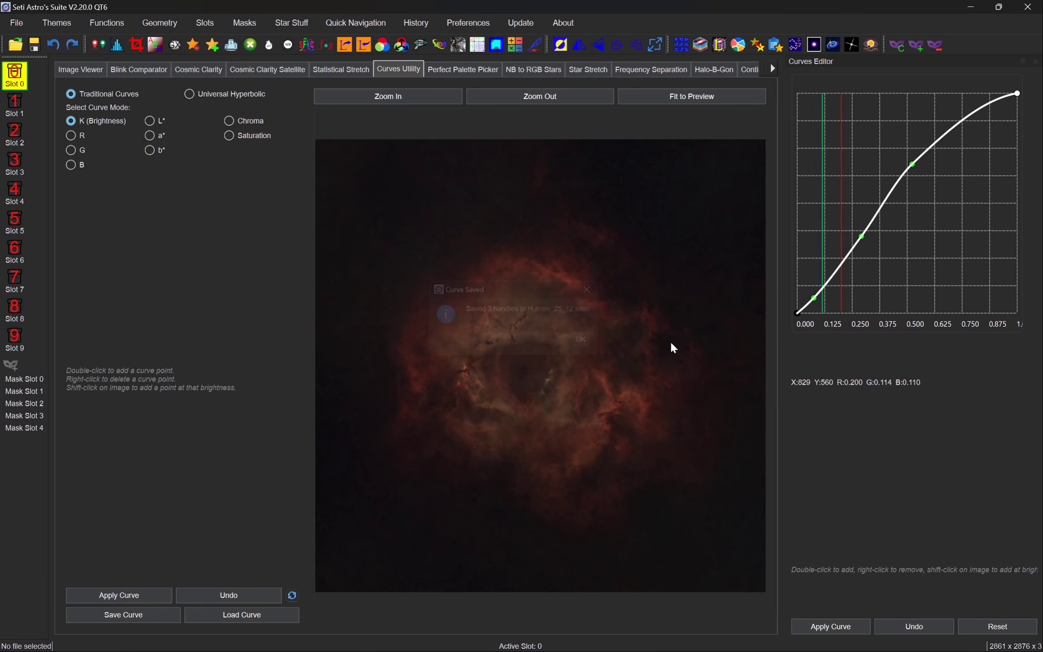
Apply the brightness curve, and boost the colour with a Chroma curve raised to about 0.47 at input 0.42.
click(830, 629)
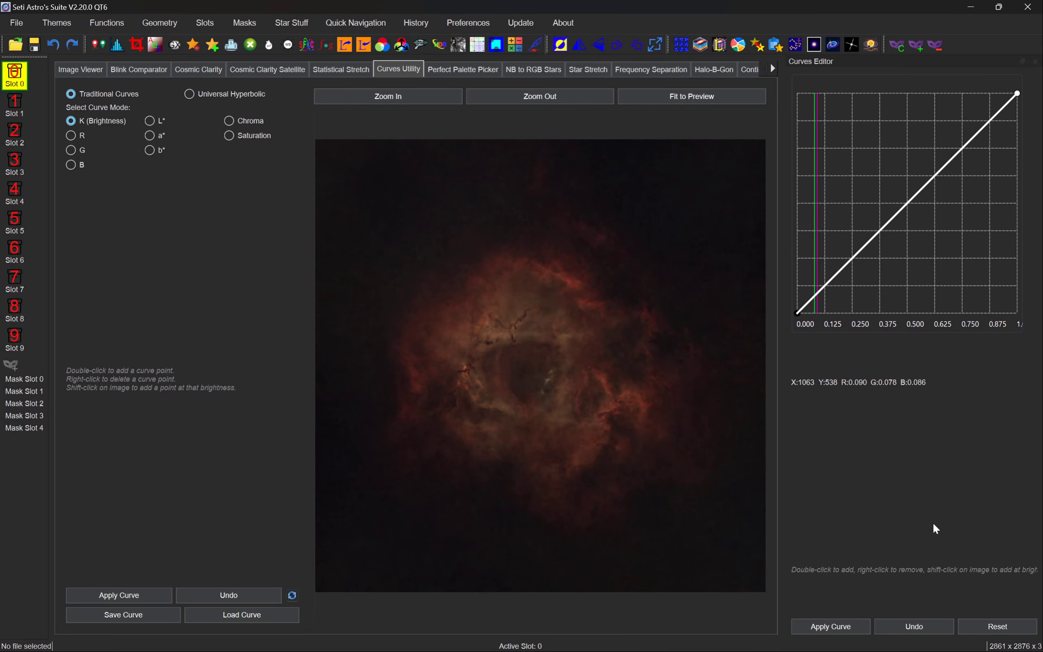
click(229, 121)
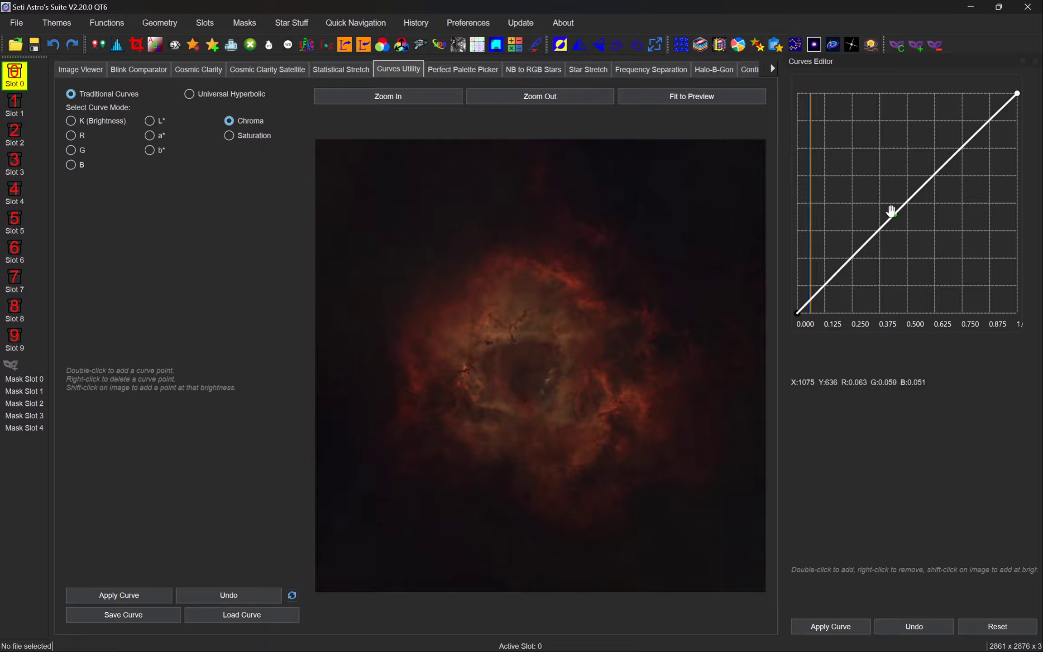
drag(891, 212, 889, 209)
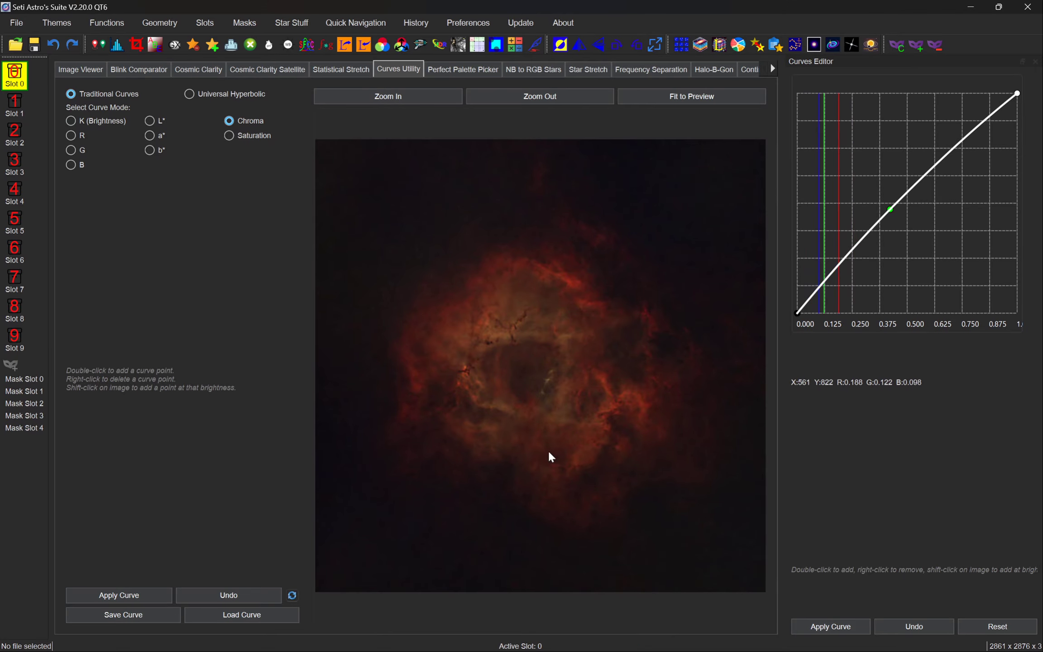
Save the image to the Astro (H:) drive as starless_rose_25_12min_graxpert_obj_decon2_graxpert_stars_decon_graxpert_denoised.png.
key(ctrl+s)
text(rose)
click(381, 495)
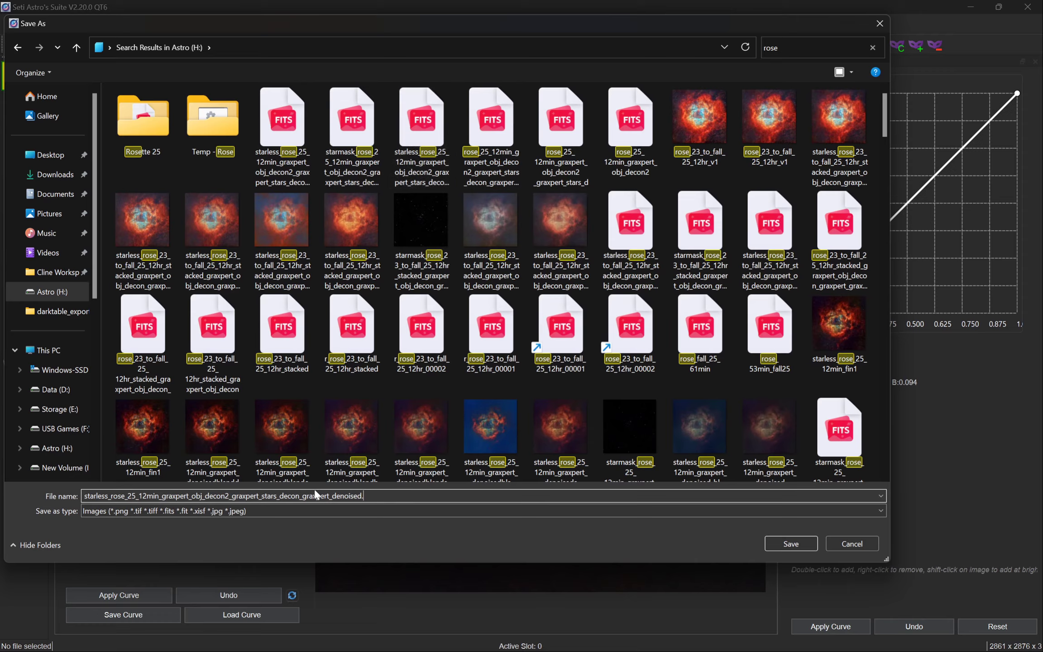
text(png)
click(796, 545)
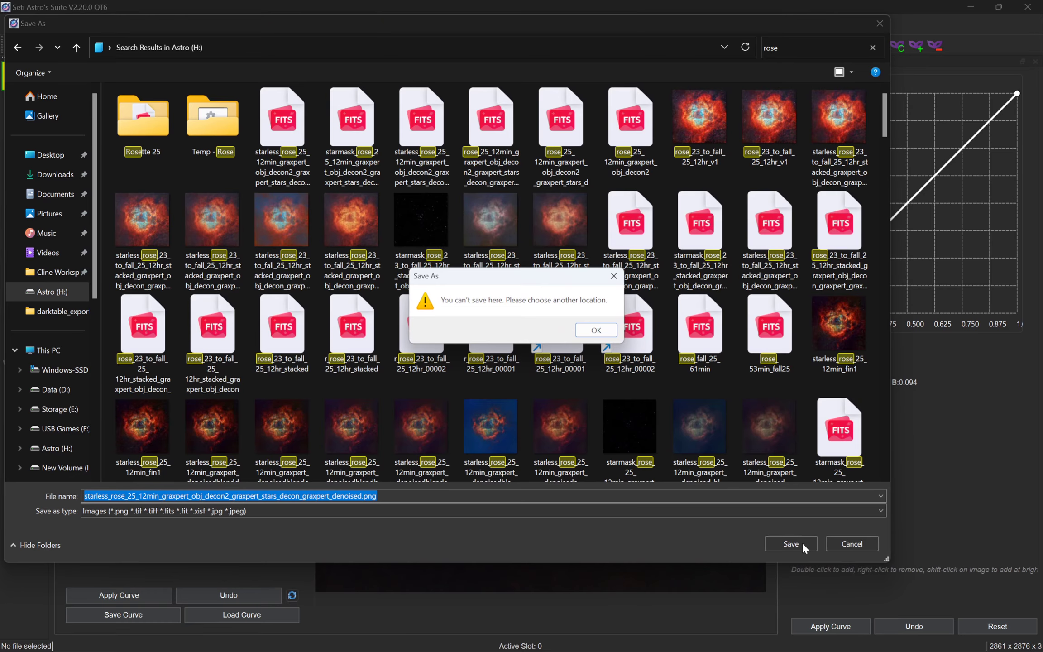
click(596, 329)
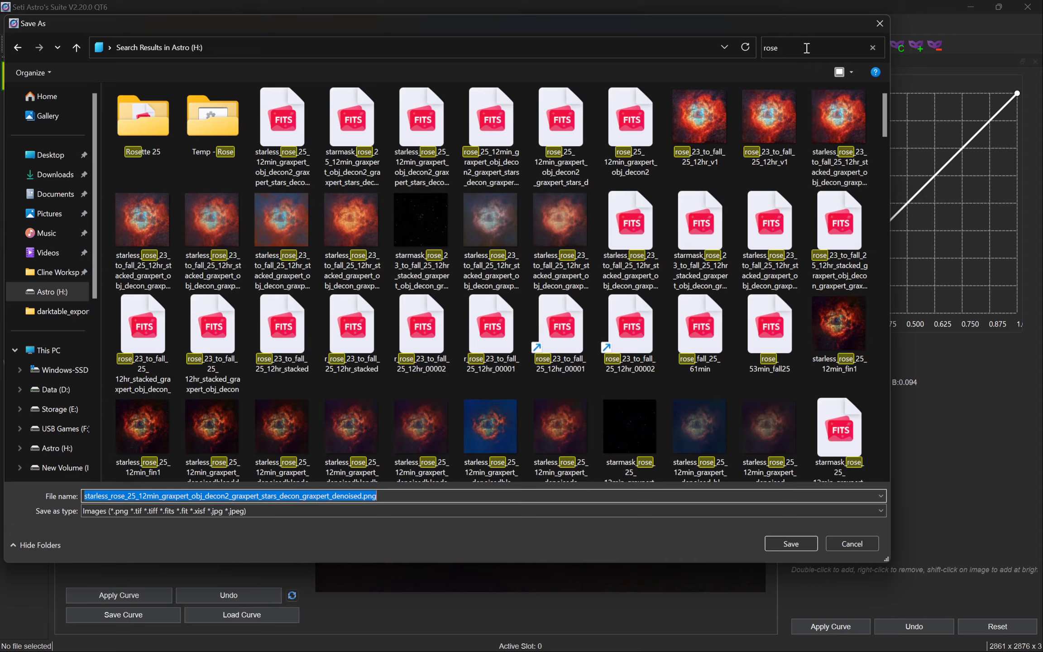
click(388, 495)
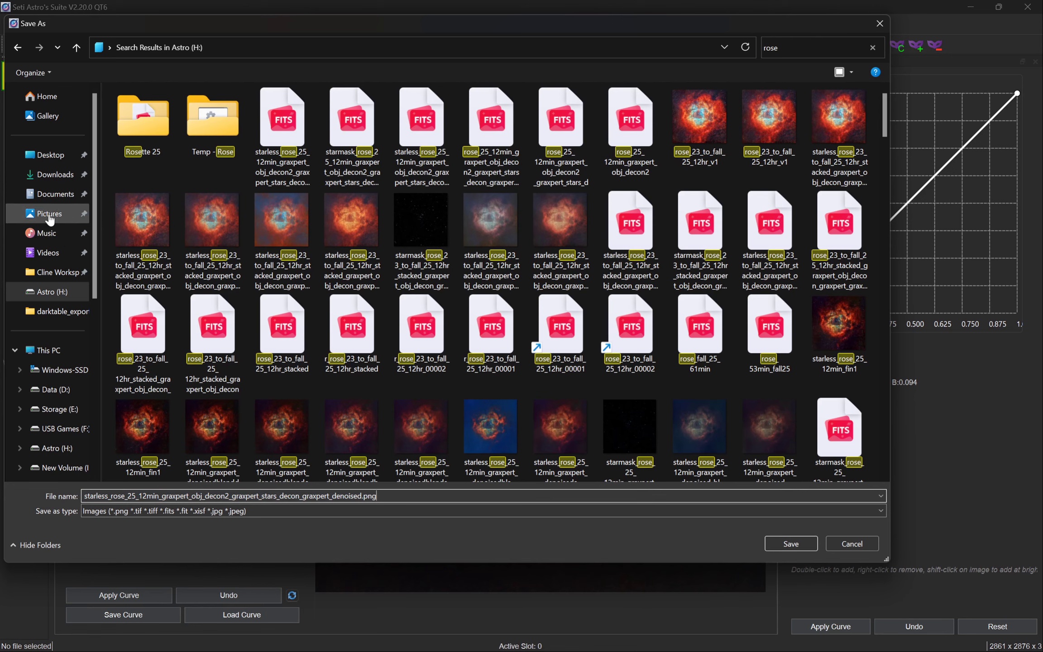
click(59, 292)
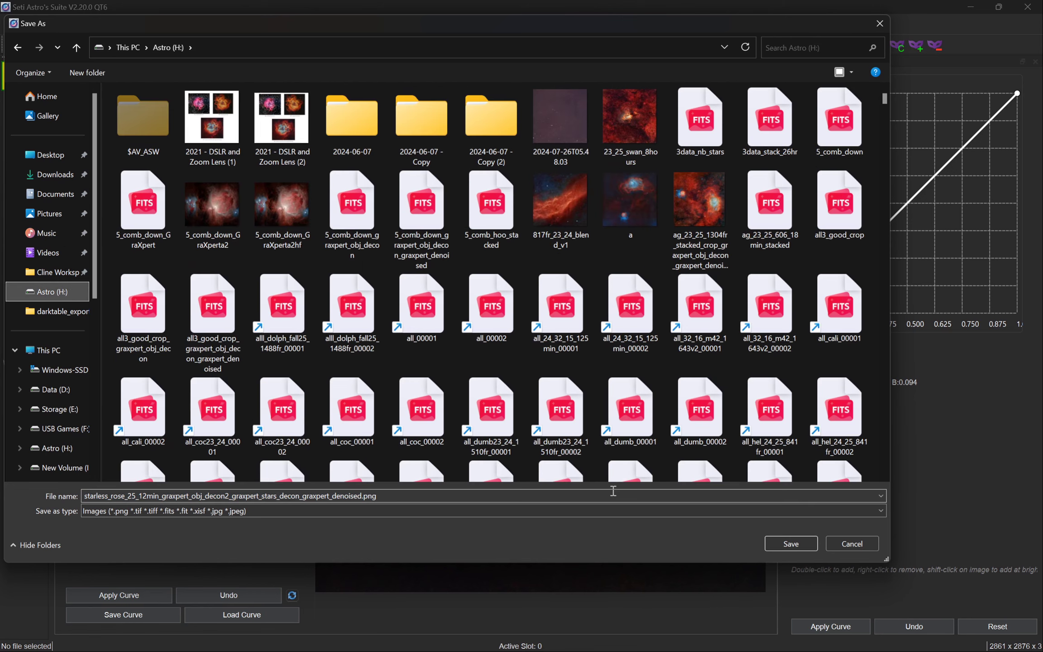
click(778, 542)
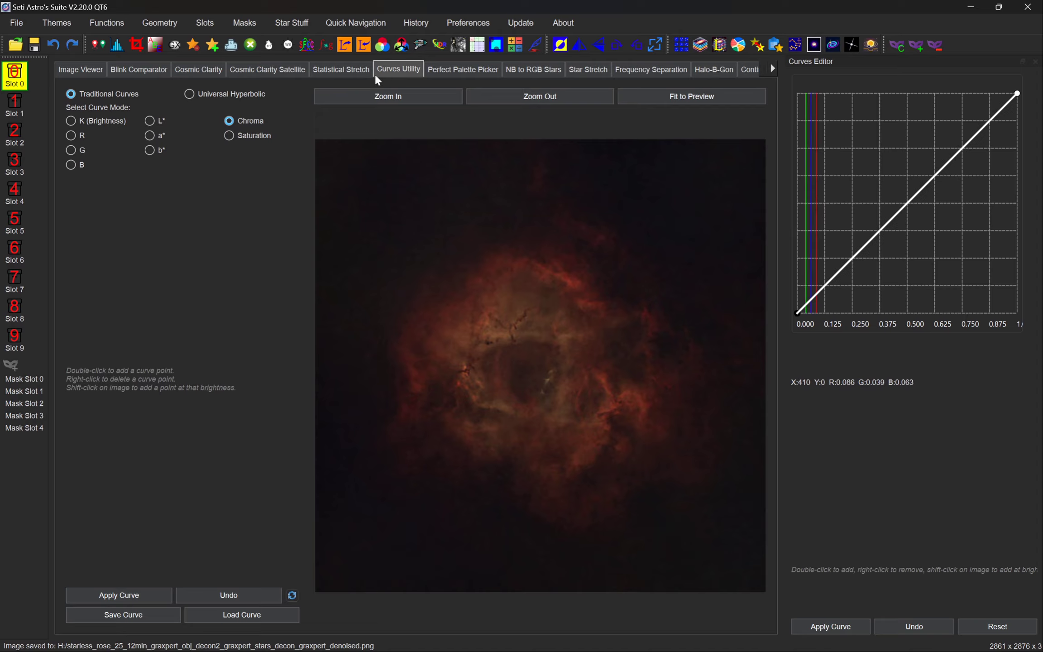
Load starless_rose_25_12min_graxpert_obj_decon2_graxpert_stars_decon_graxpert_denoisedbl.fit from the Astro (H:) drive into Statistical Stretch, using a search for rose.
click(89, 120)
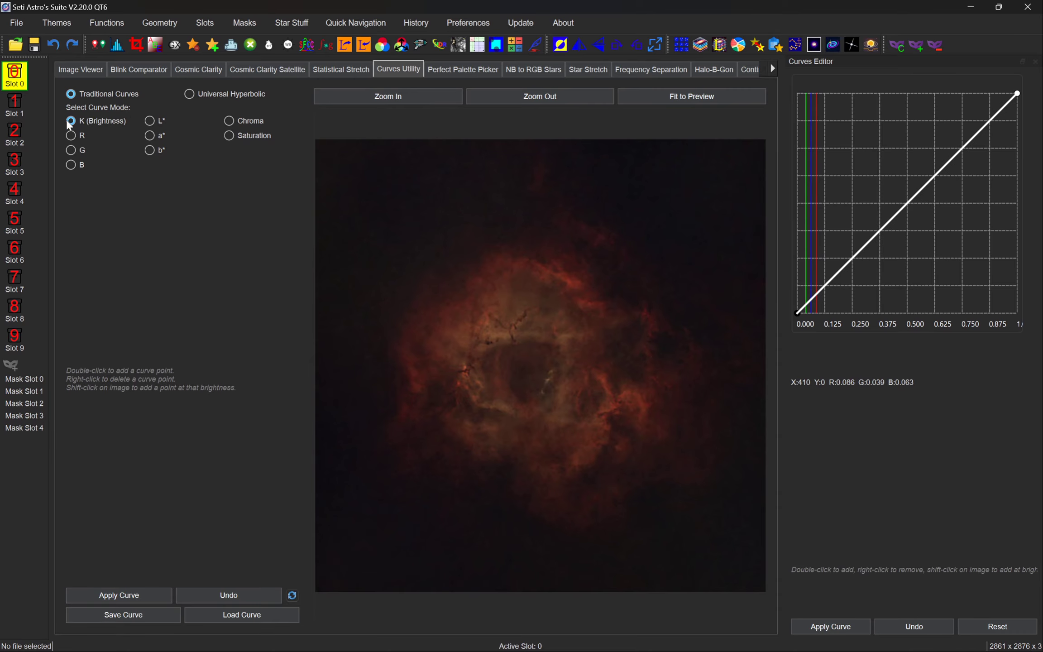
click(340, 68)
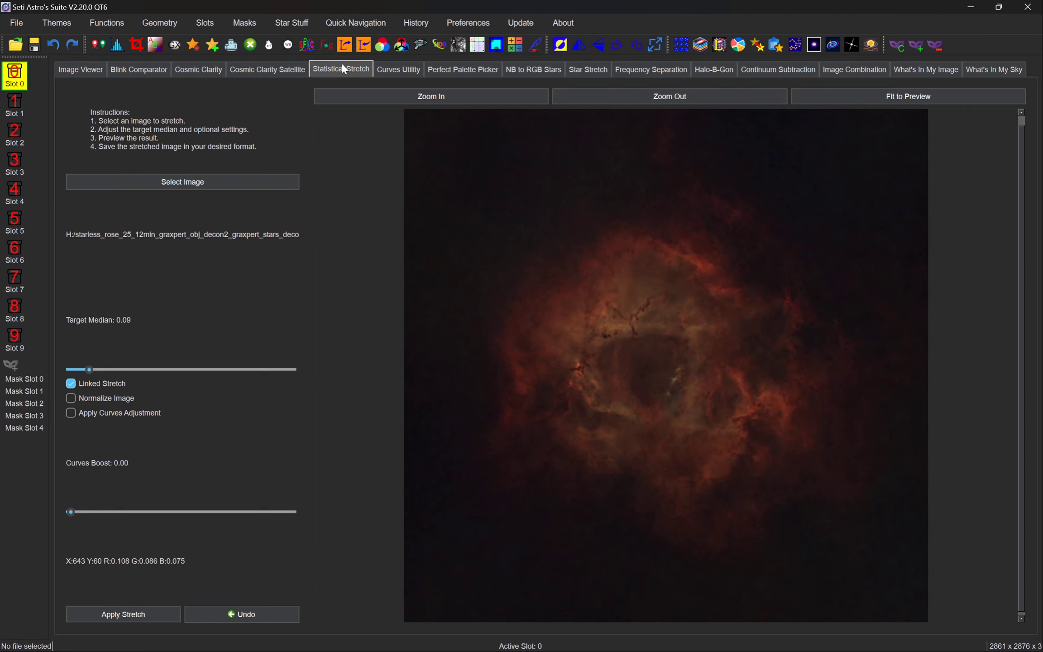
click(169, 184)
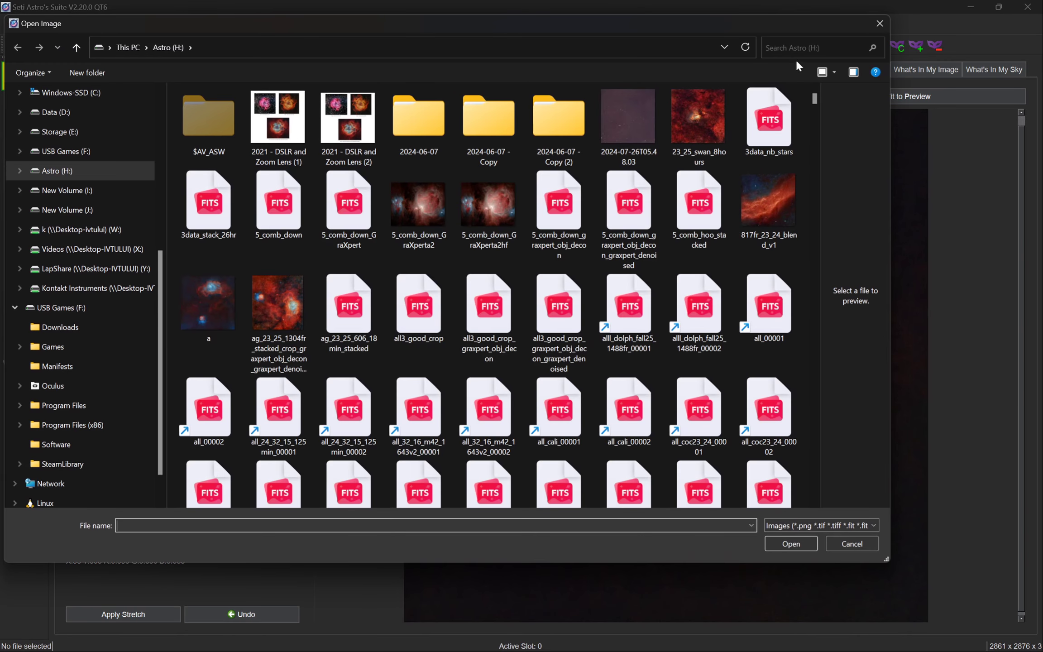
click(801, 54)
text(rose)
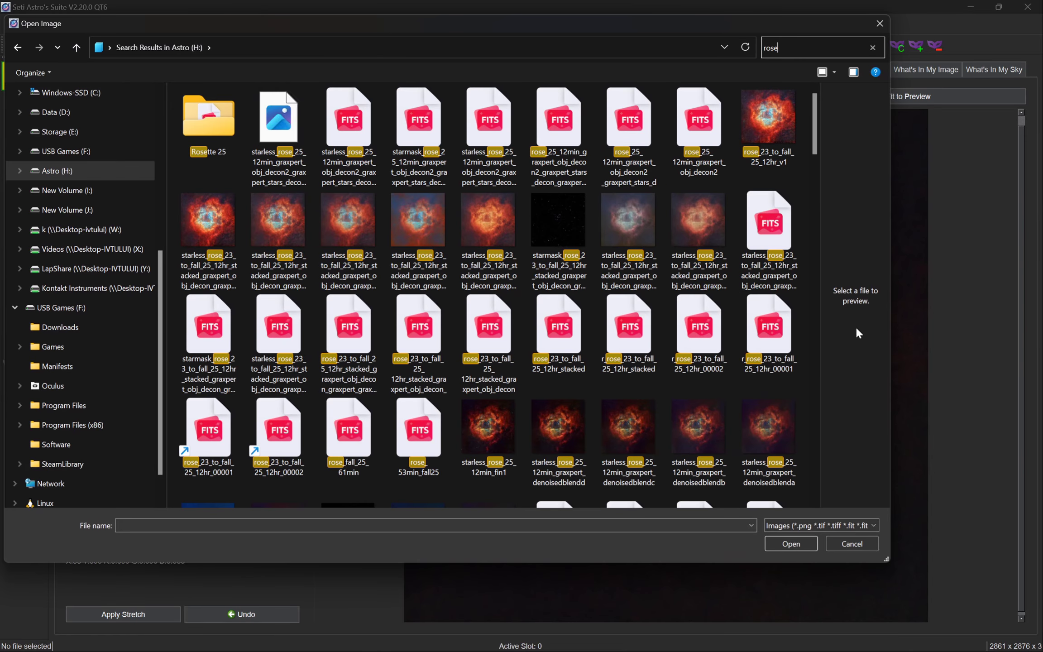
click(348, 136)
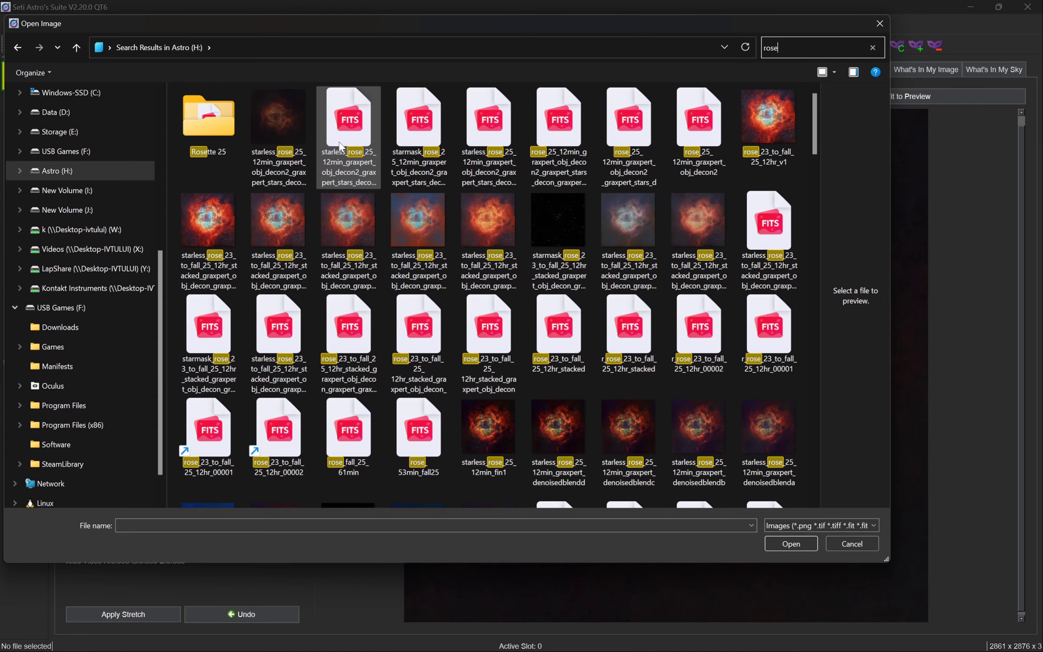
click(791, 543)
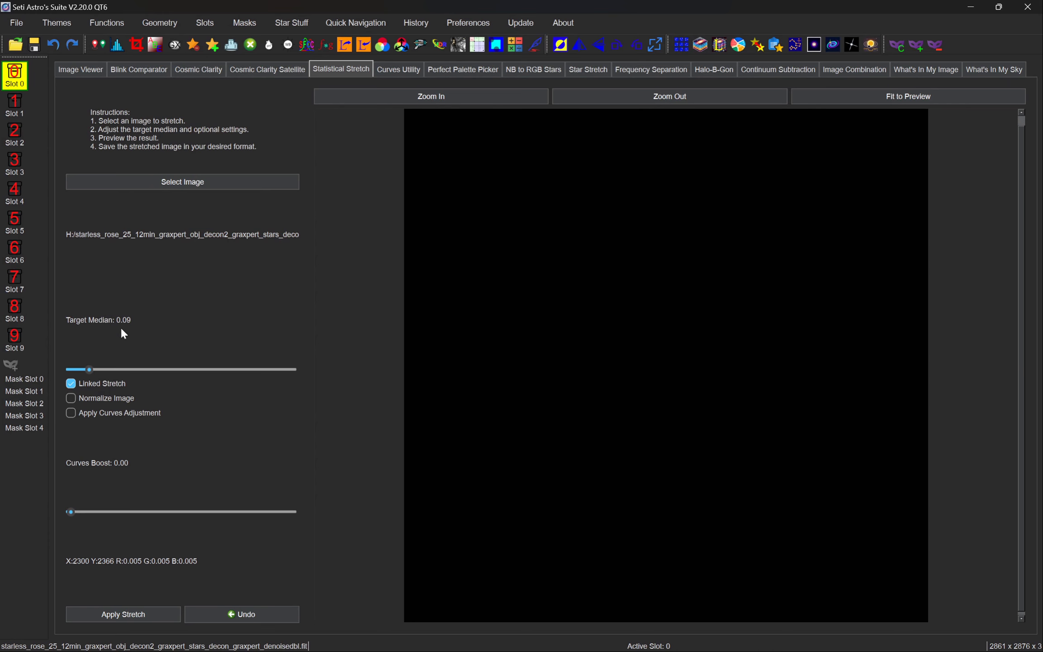
Apply the linked statistical stretch at target median 0.09, and reapply it with the target median raised to 0.11.
click(141, 606)
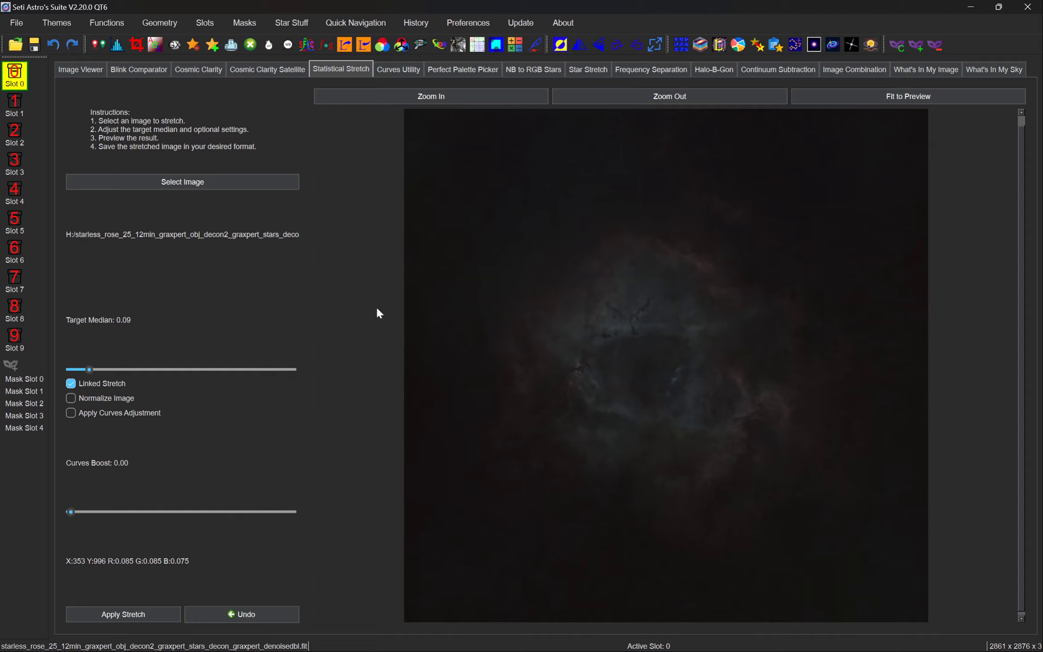
drag(88, 369, 93, 369)
click(162, 611)
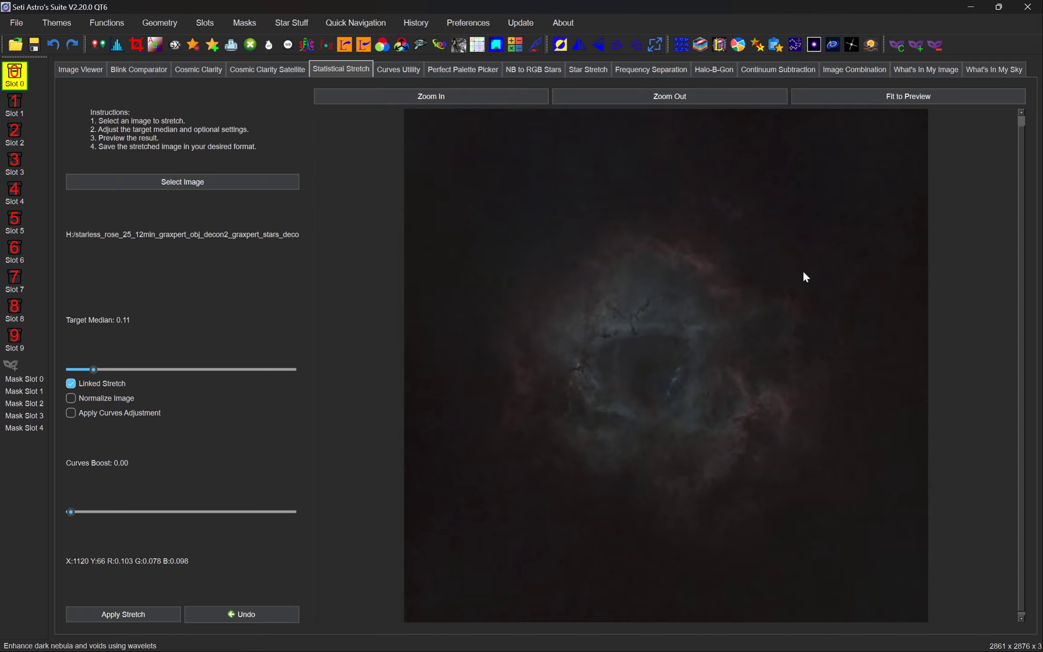
Enhance the nebula's dark structures with WaveScale Dark Enhancer at boost factor 2.53, and close the dark mask preview.
drag(487, 236, 834, 237)
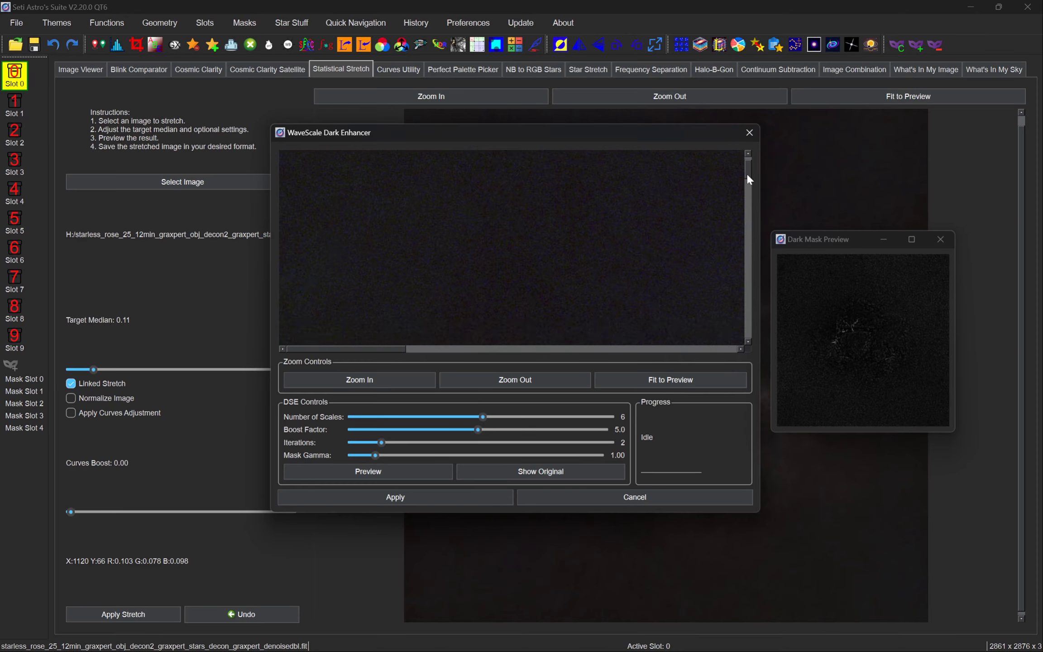
drag(746, 172, 749, 246)
drag(393, 348, 503, 352)
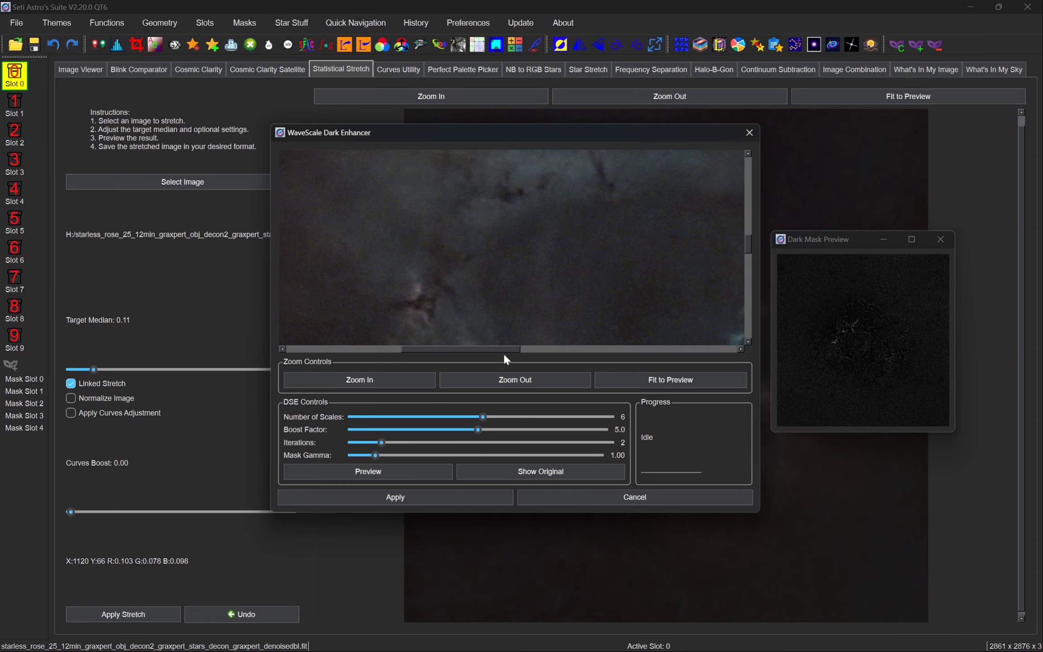
click(510, 382)
click(510, 381)
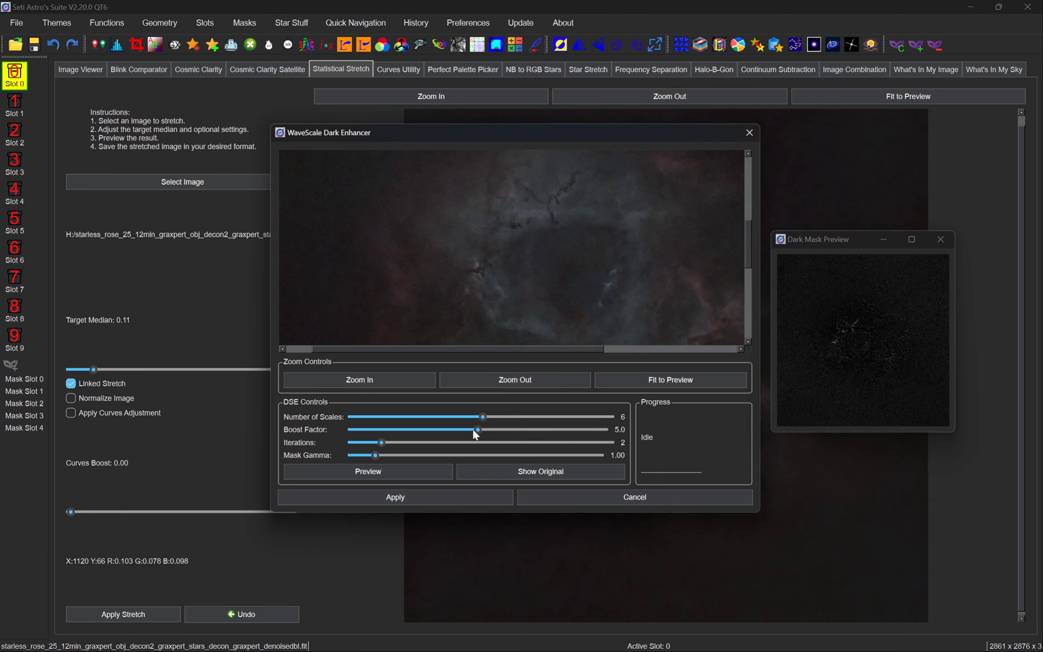
drag(477, 429, 413, 428)
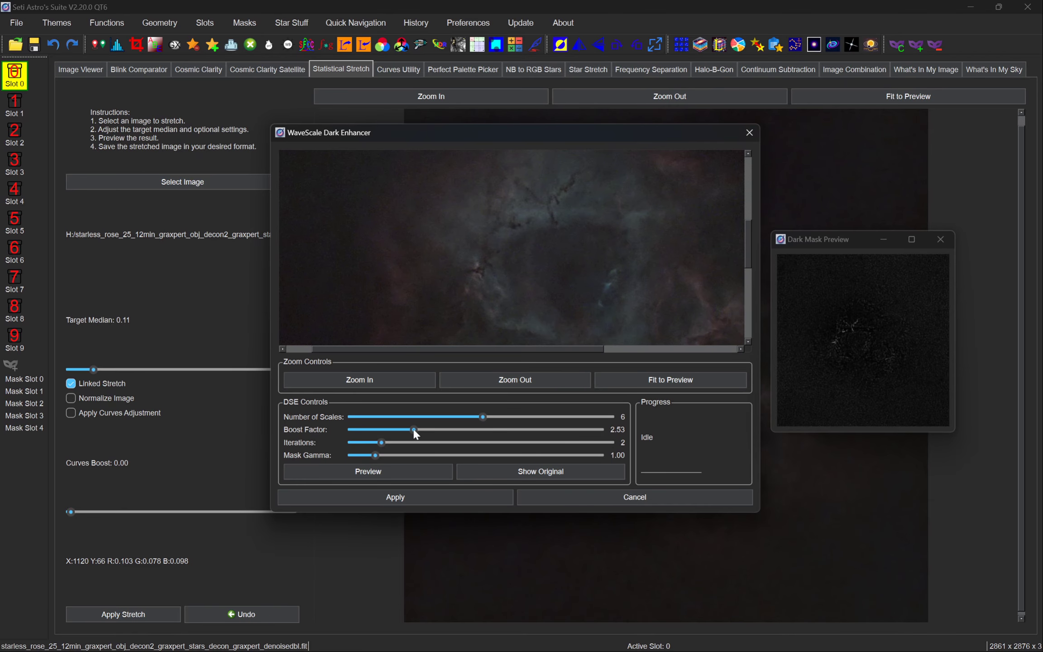
click(400, 475)
click(425, 498)
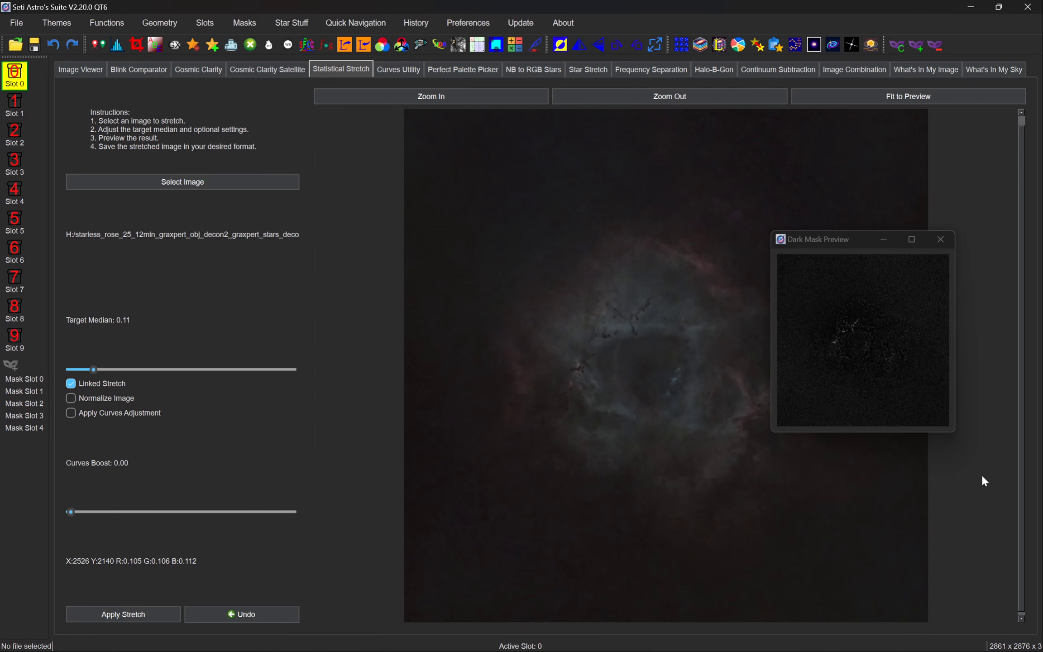
click(951, 239)
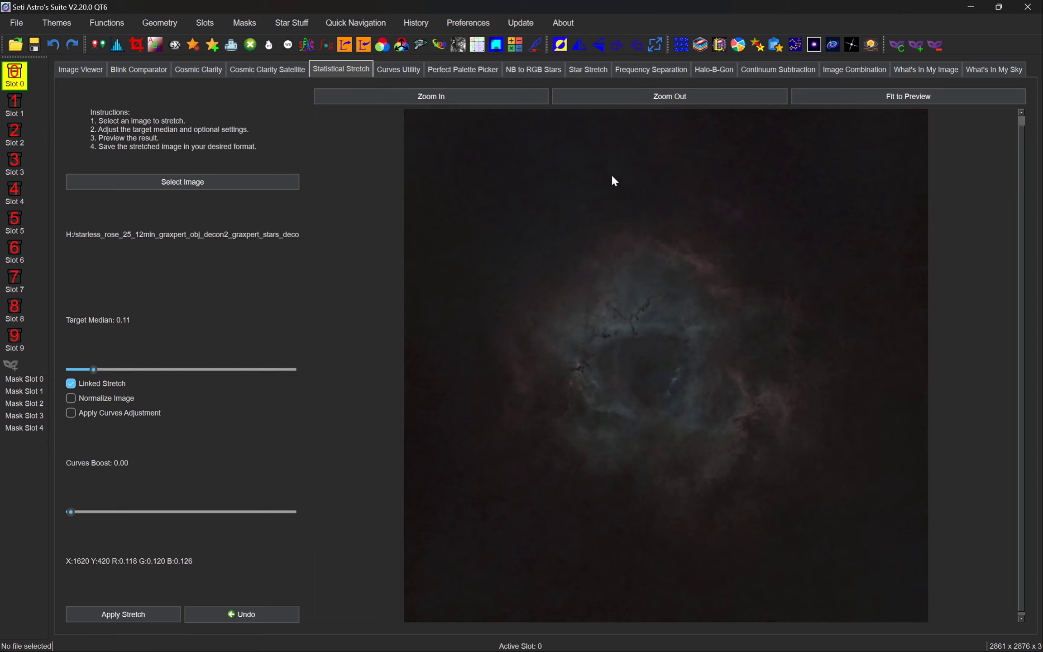
Load the saved brightness curve rose_25_12.sasc into the Curves Utility.
click(398, 71)
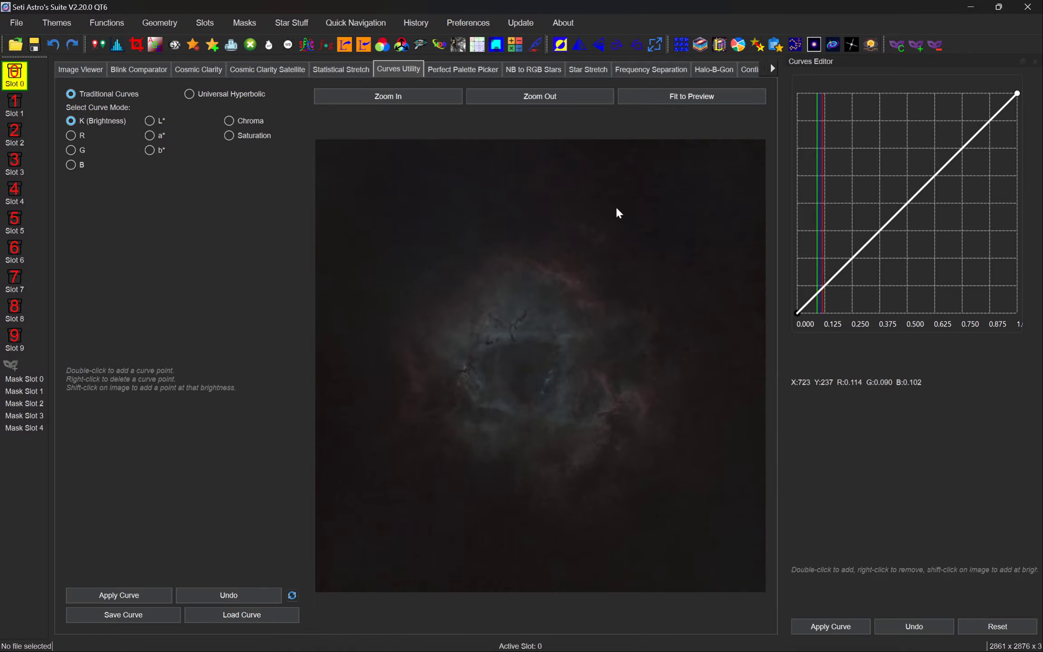
click(263, 617)
click(351, 120)
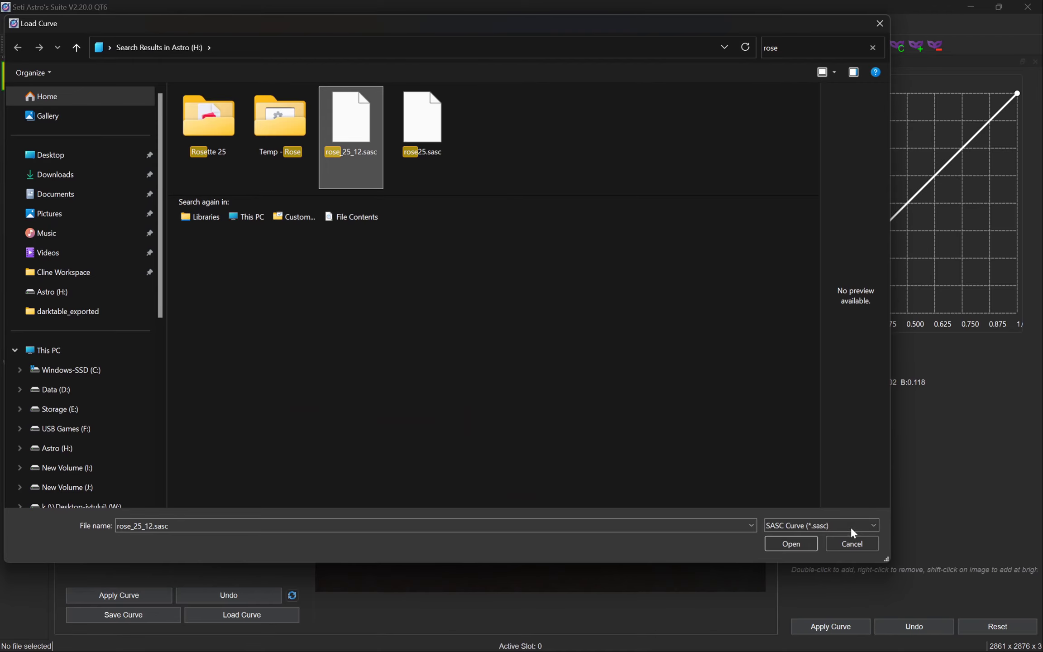
click(791, 544)
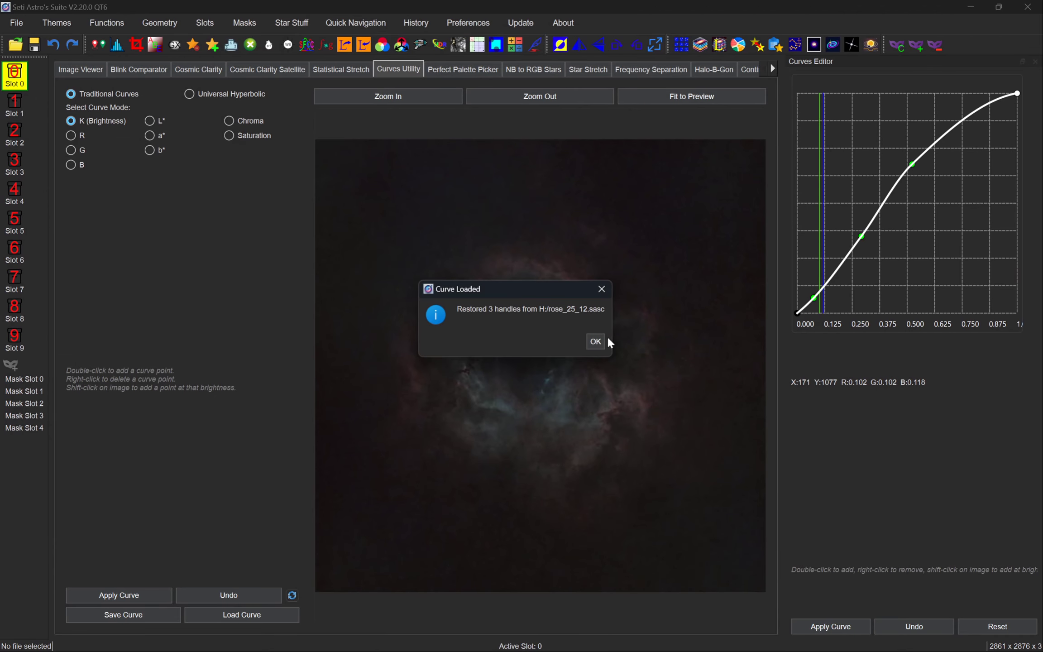
click(595, 341)
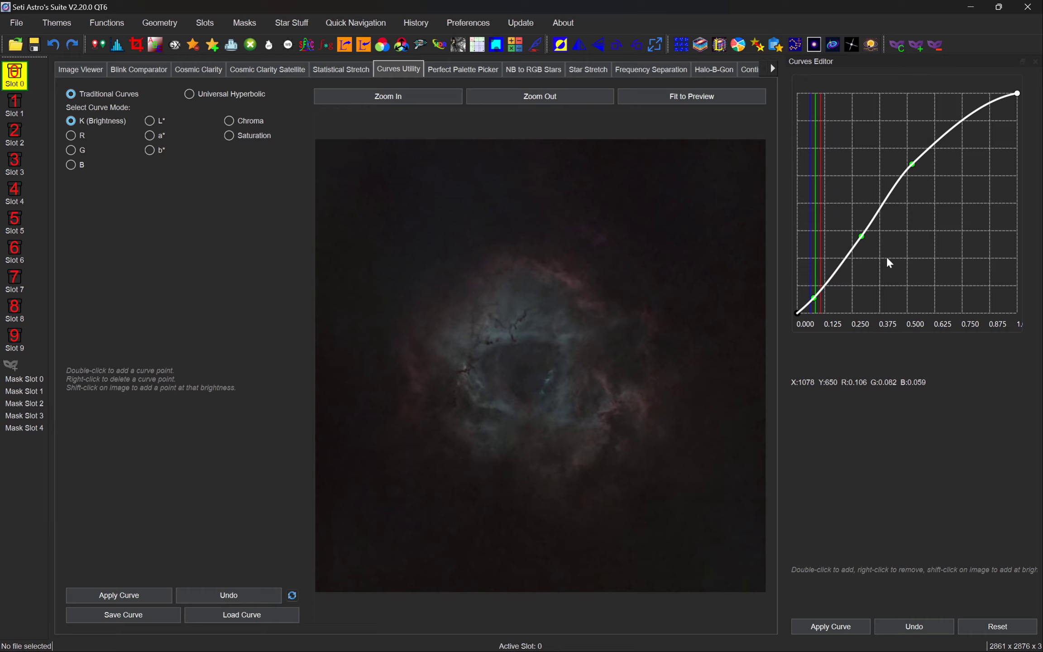
Raise the brightness curve to about 0.41 at input 0.28 and about 0.74 at input 0.47, and apply it.
drag(861, 235, 862, 231)
drag(912, 172, 901, 150)
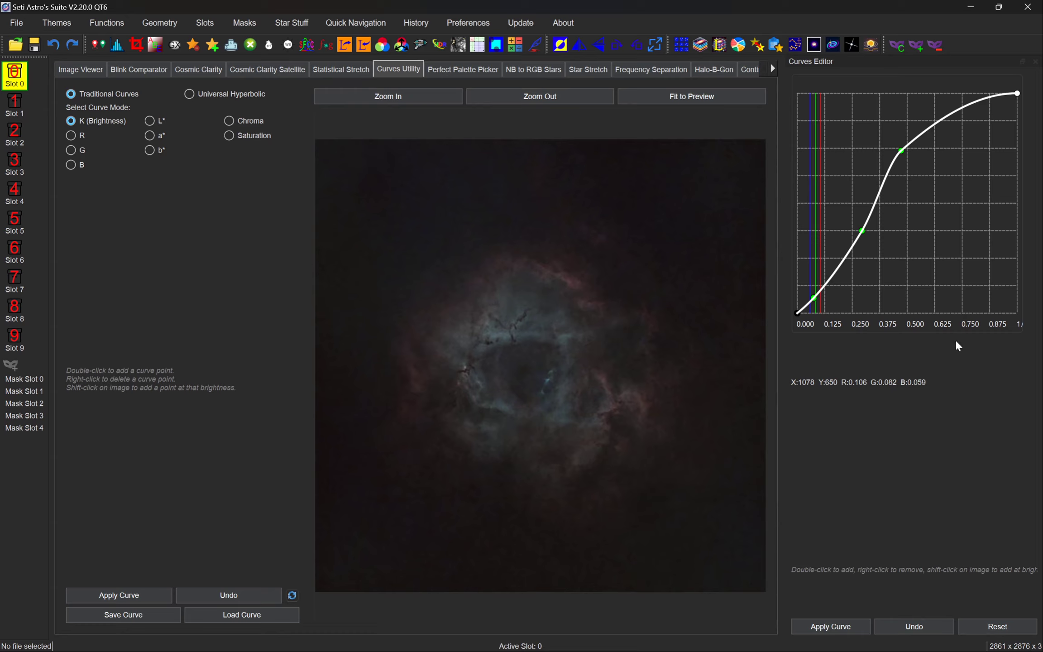
drag(812, 298, 812, 297)
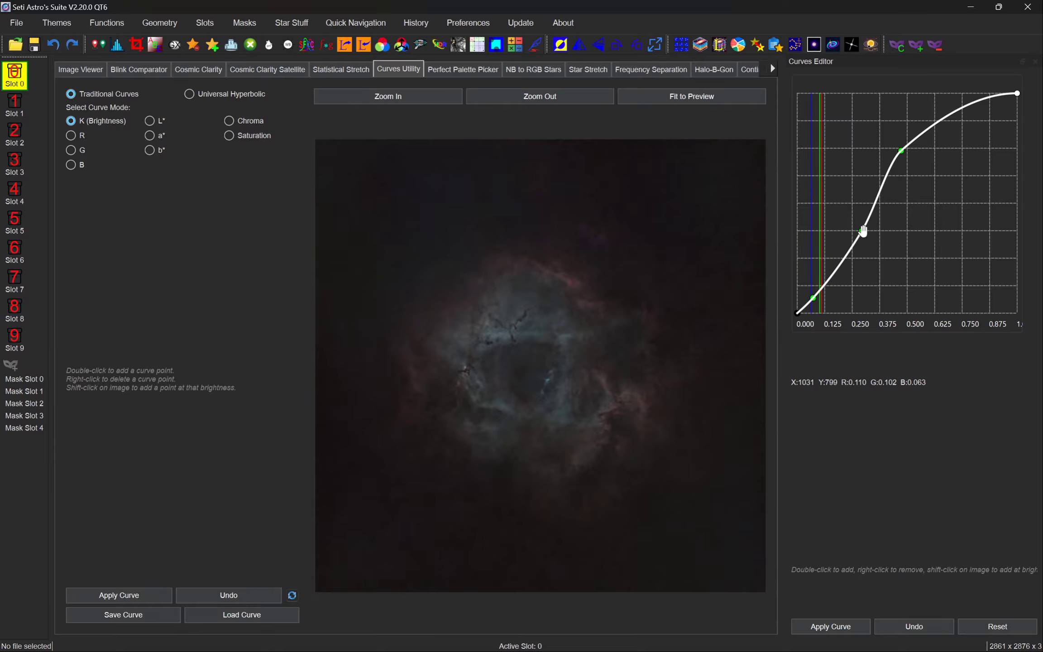
drag(863, 231, 859, 223)
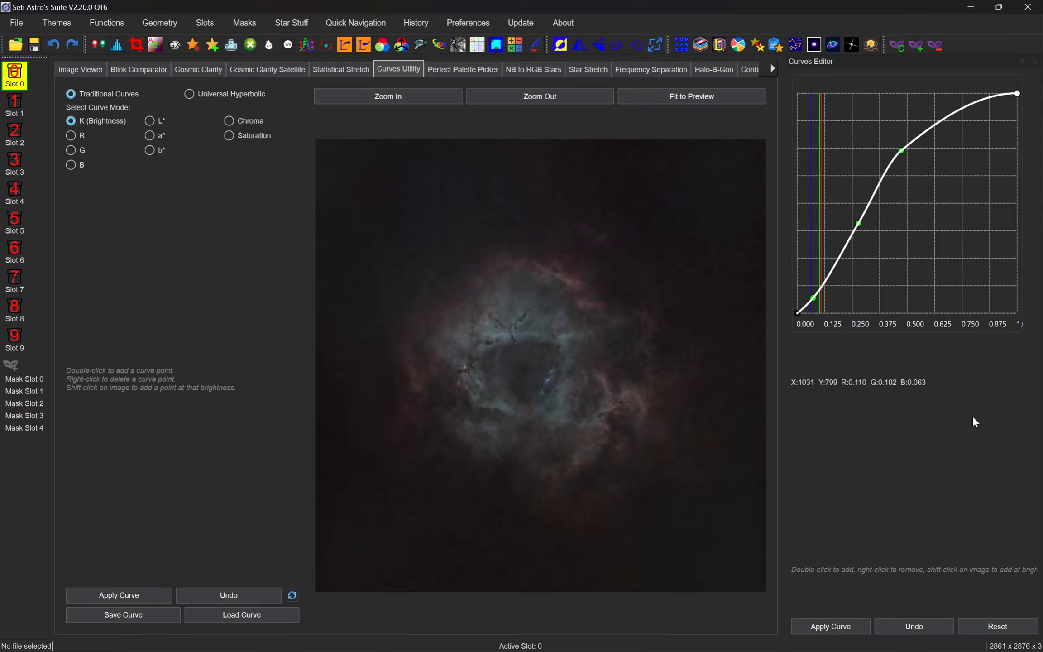
click(848, 628)
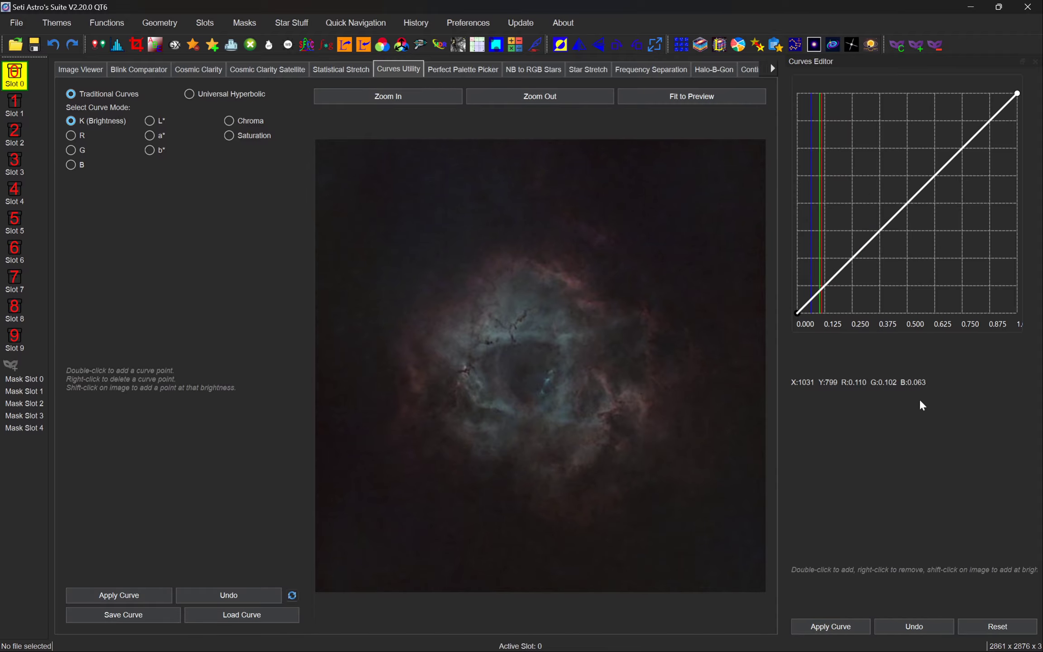
Boost the colour by applying a Chroma curve raised to about 0.46 at input 0.38.
click(229, 122)
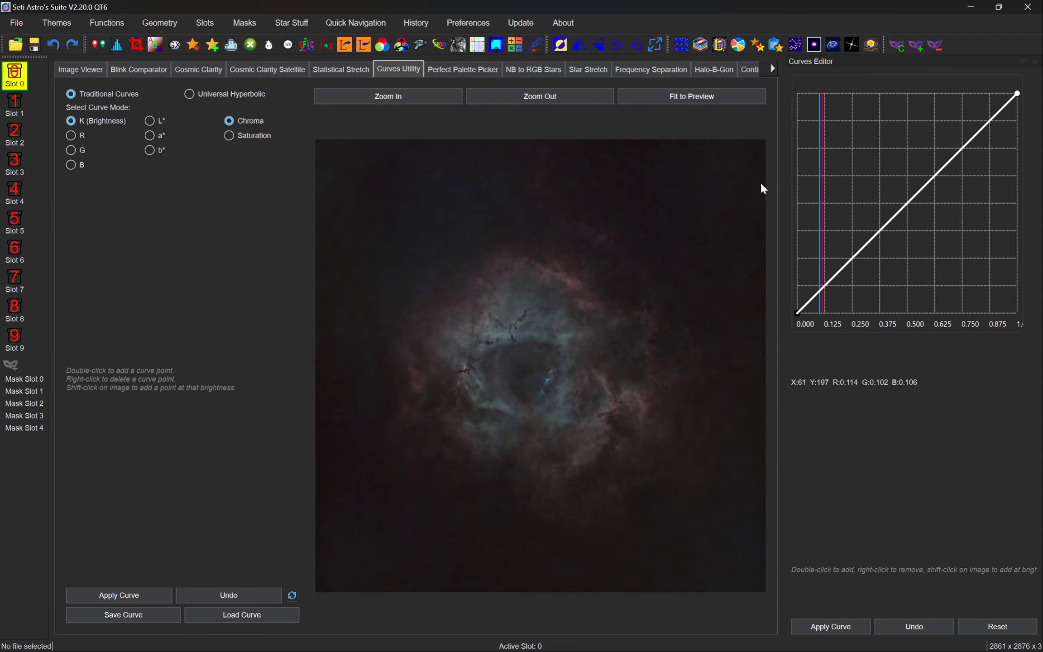
double_click(886, 224)
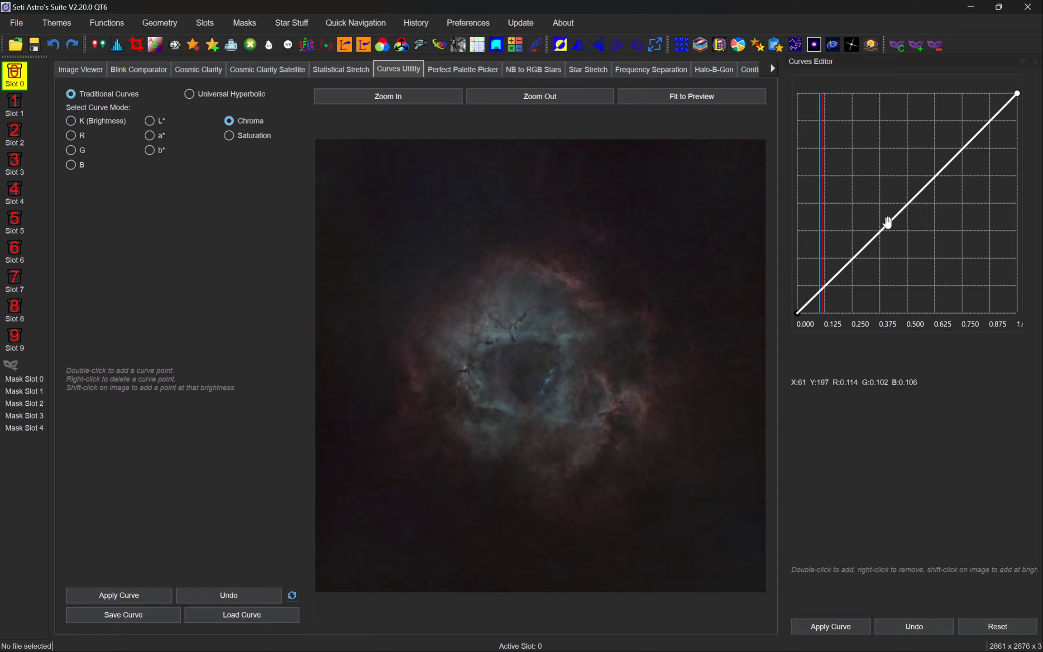
drag(886, 220, 880, 213)
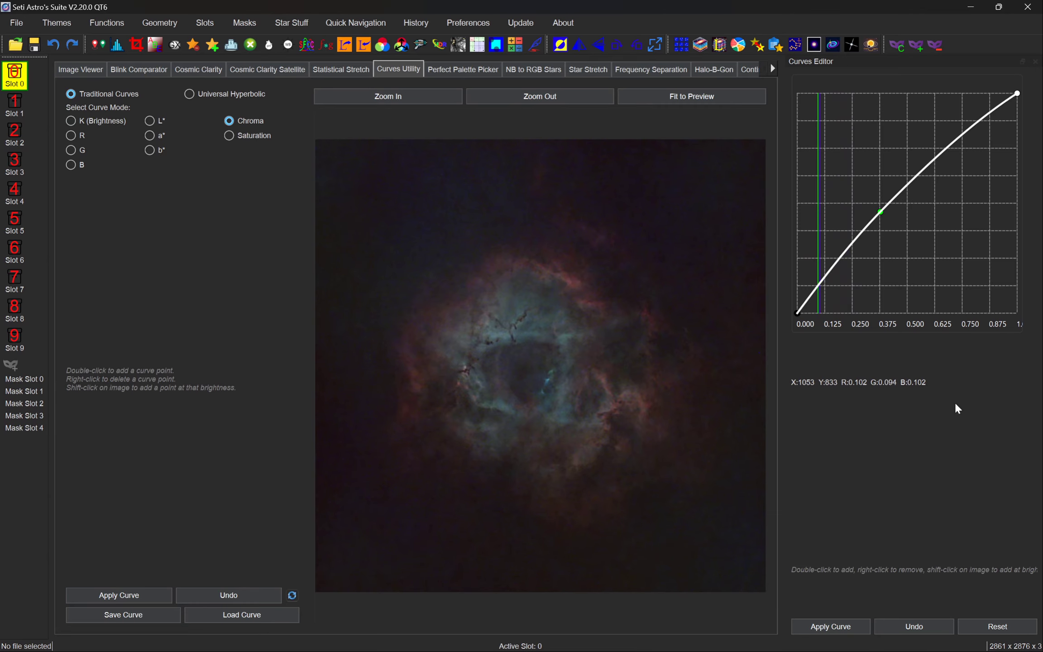
click(852, 625)
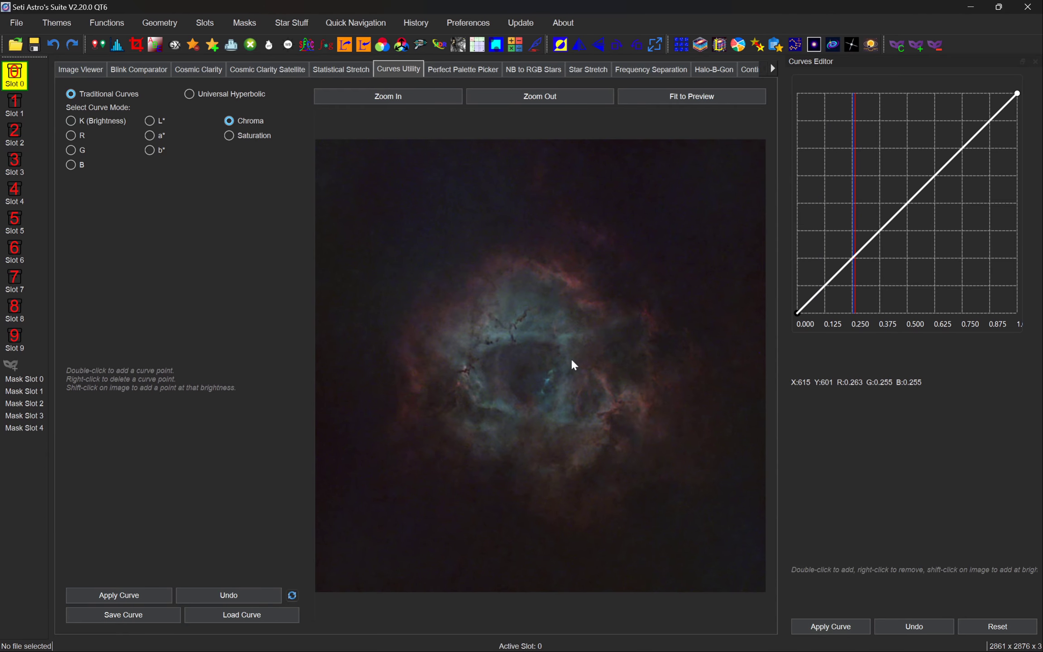
Save the image to the Astro (H:) drive as starless_rose_25_12min_graxpert_obj_decon2_graxpert_stars_decon_graxpert_denoisedbl.png.
click(14, 25)
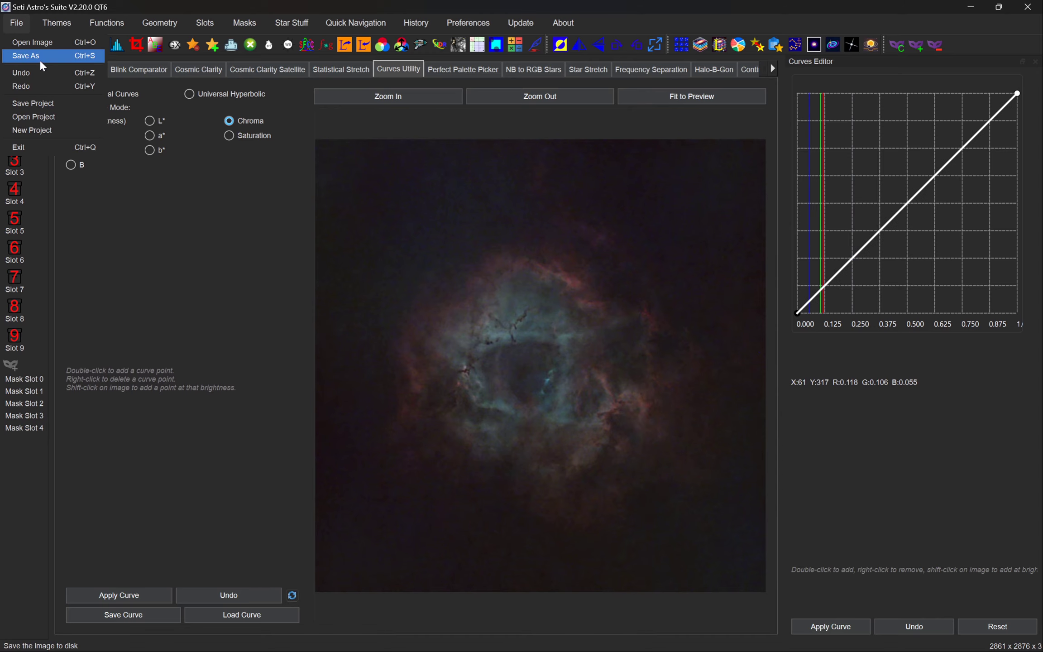
click(41, 58)
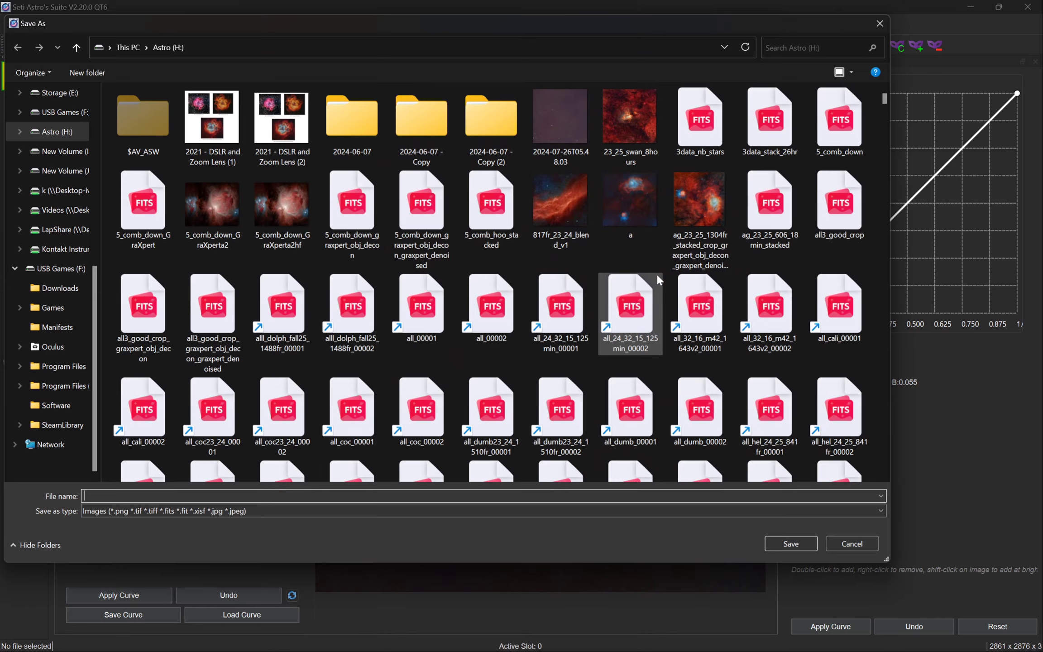
click(791, 49)
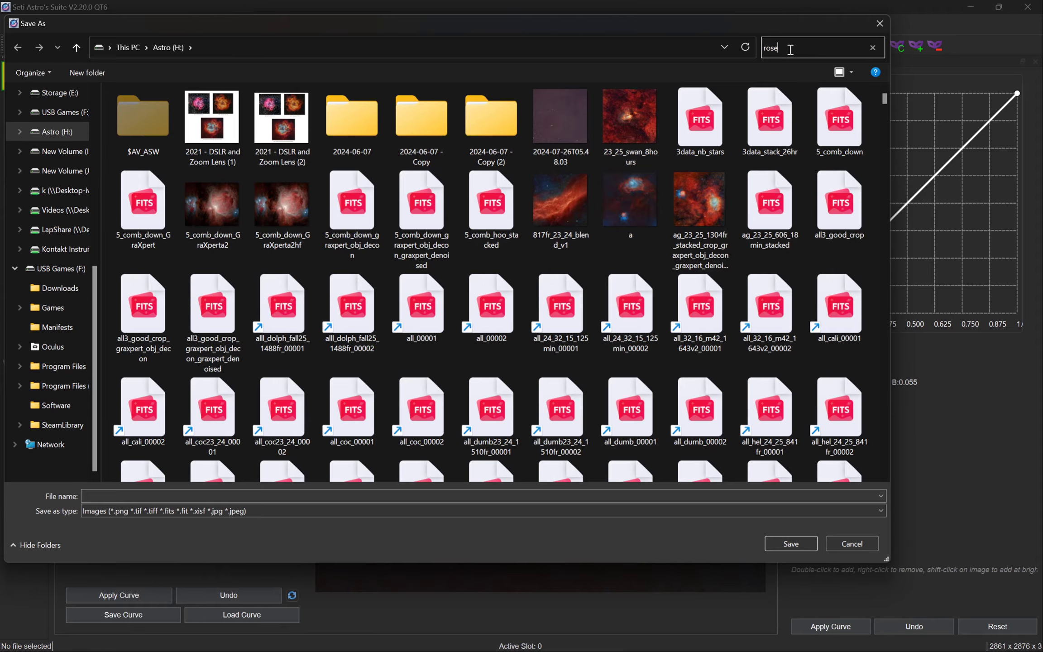
click(218, 112)
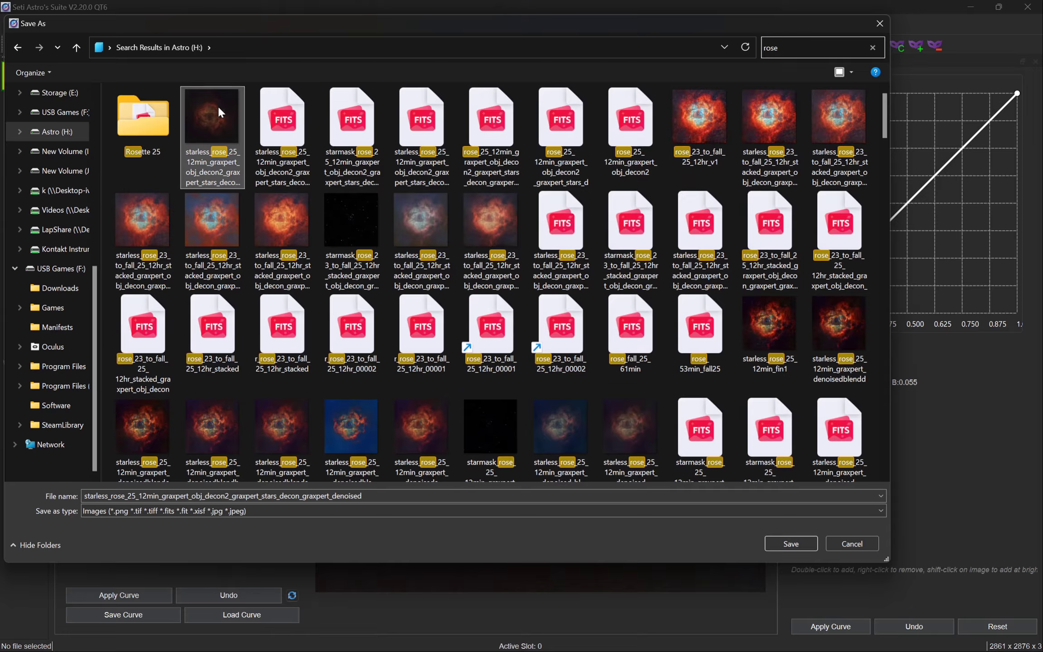
click(391, 495)
click(391, 496)
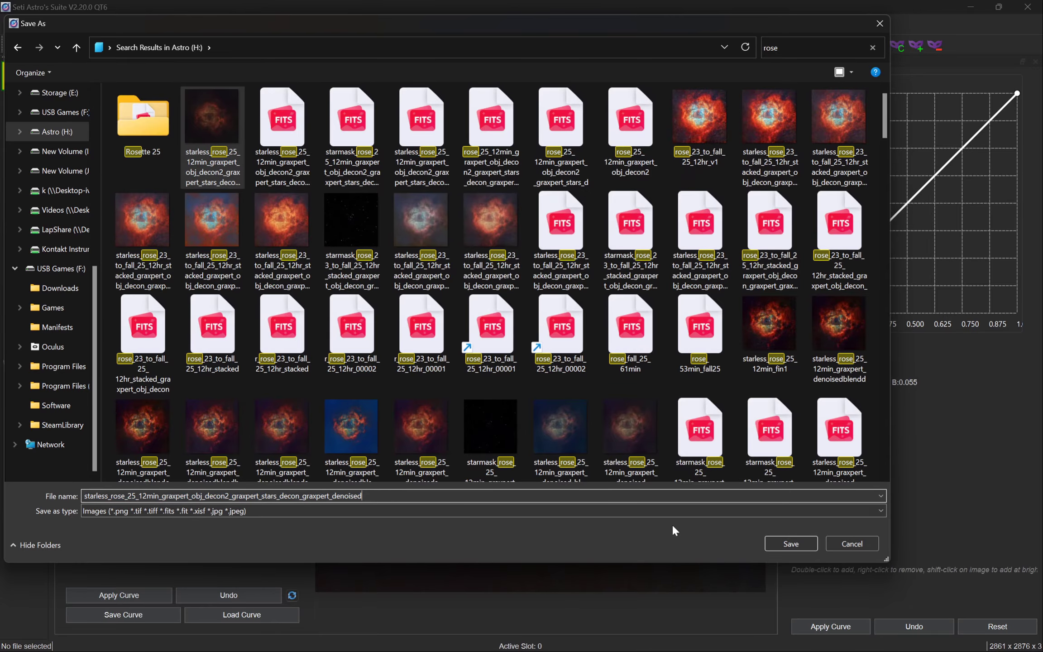
text(bl)
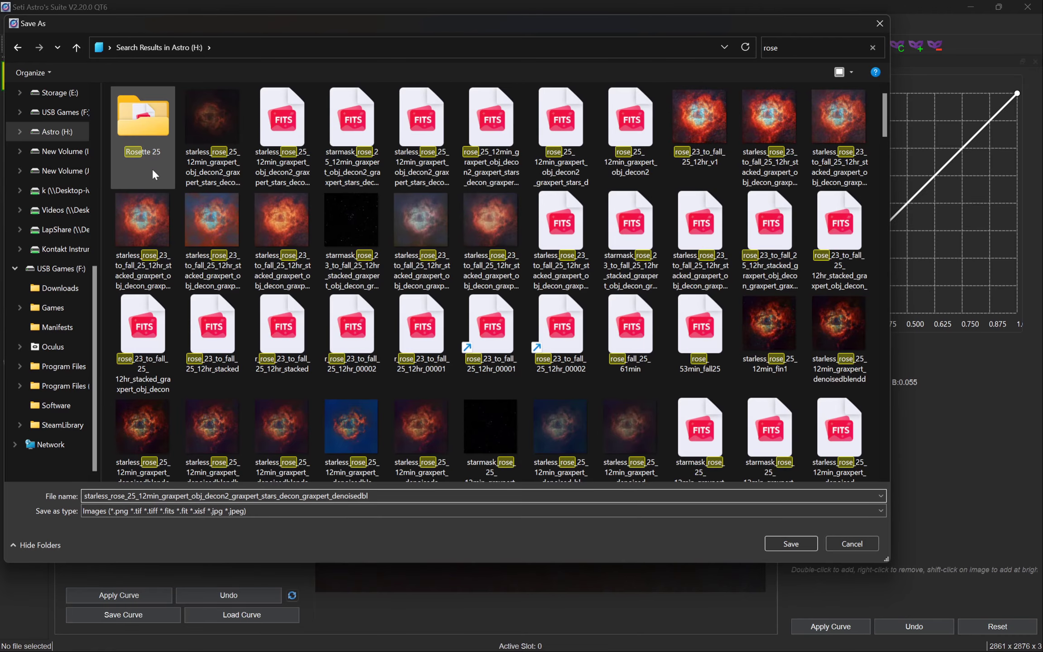
click(54, 131)
click(401, 496)
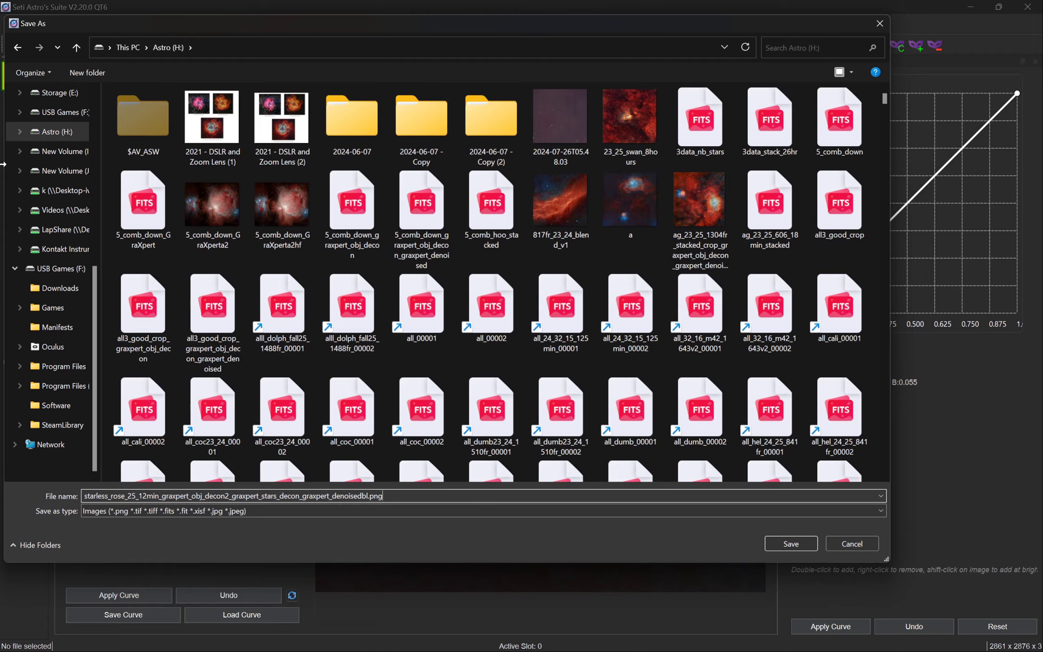
click(797, 545)
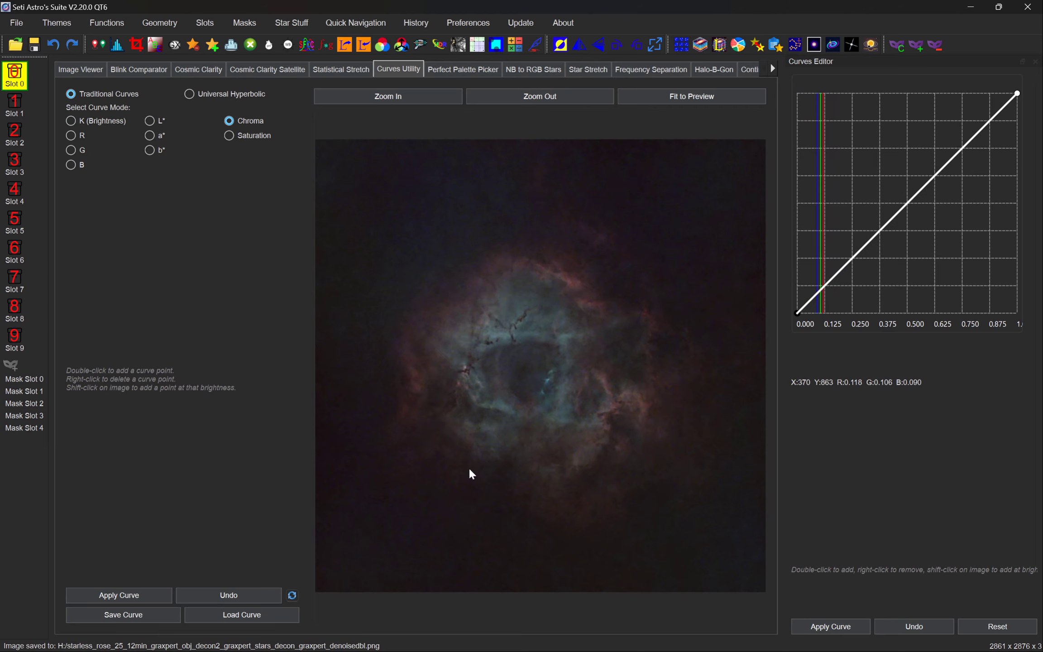
Load starmask_rose_25_12min_graxpert_obj_decon2_graxpert_stars_decon_graxpert_denoised.fit from the Astro (H:) drive into Star Stretch, using a search for rose.
click(594, 72)
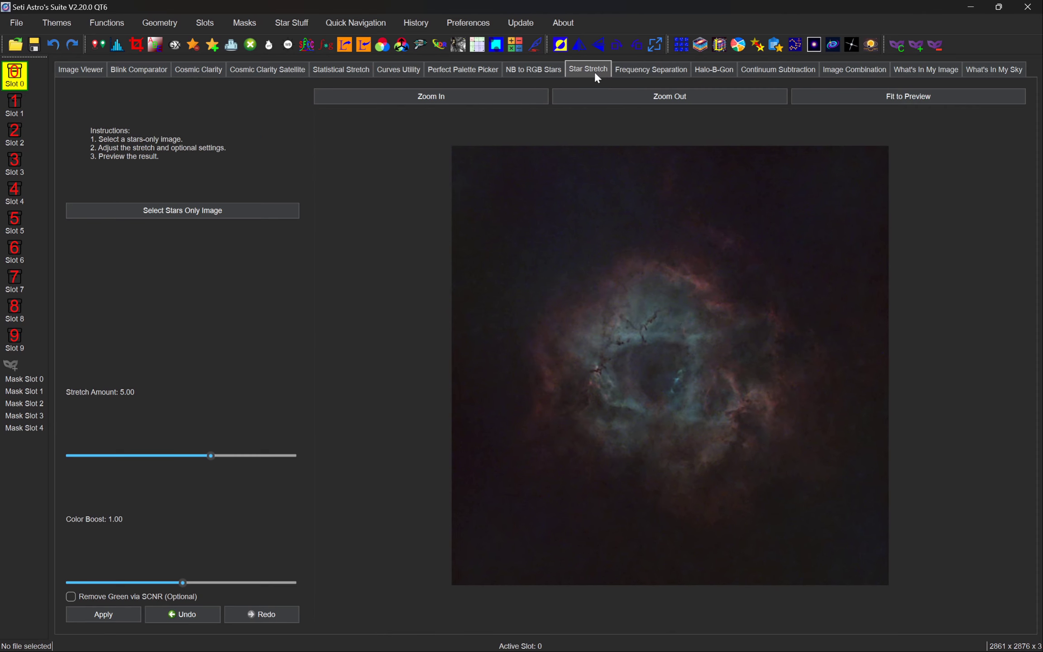
click(178, 207)
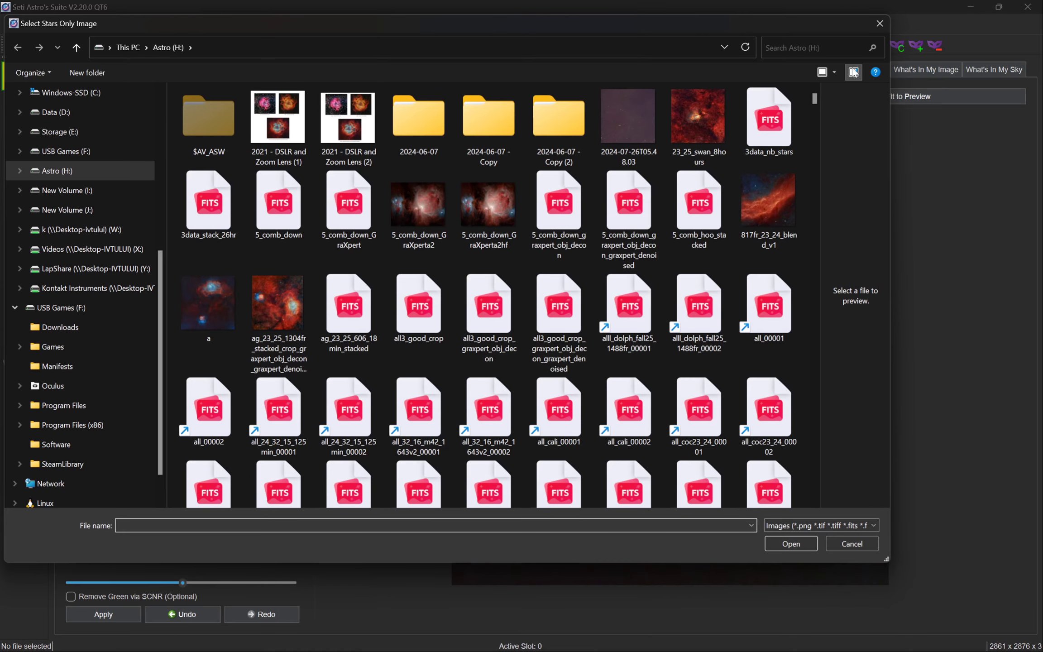
click(836, 46)
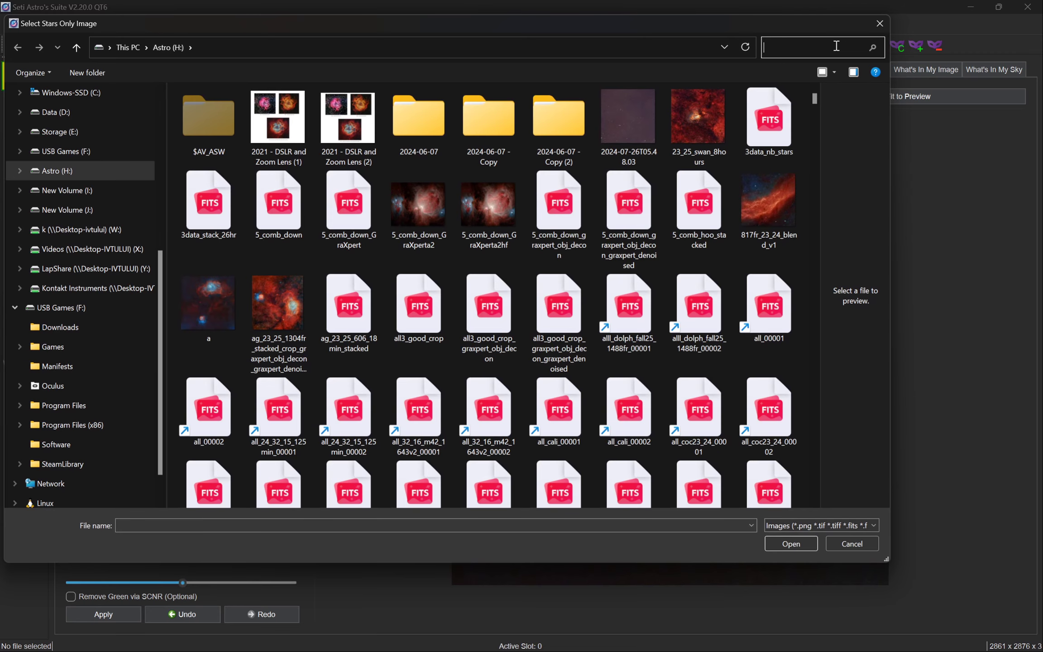
text(r)
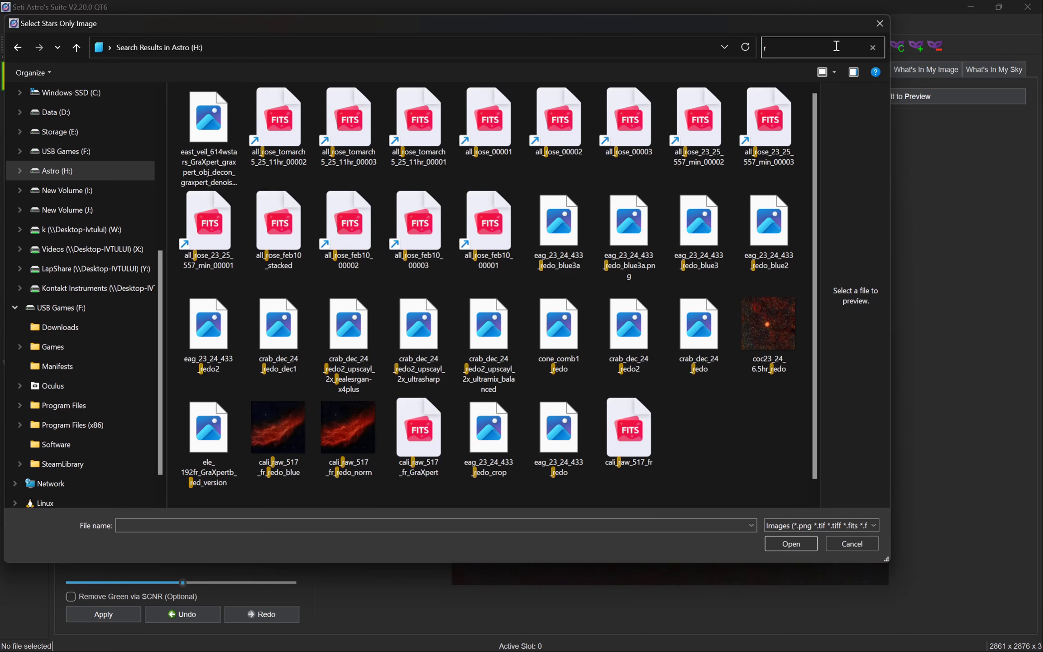
text(ose)
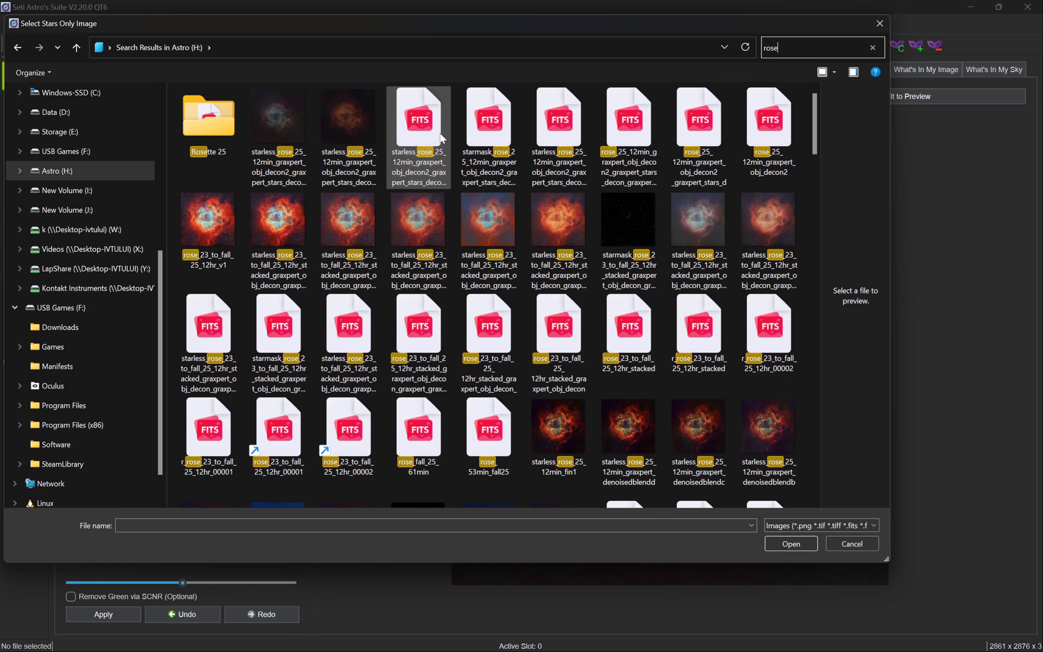
click(489, 122)
click(804, 543)
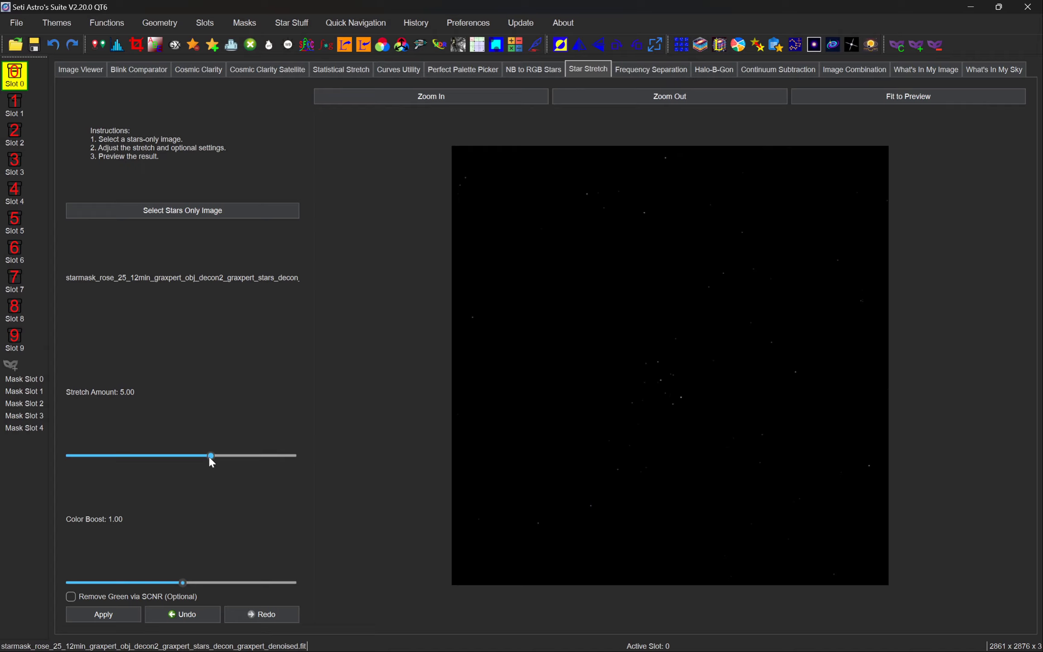
Stretch the stars with a stretch amount of 4.50, colour boost of 1.20 and green removal via SCNR.
mouse_move(209, 456)
mouse_down()
mouse_move(176, 457)
mouse_move(211, 456)
mouse_move(179, 454)
mouse_move(197, 454)
mouse_up()
drag(193, 588, 259, 606)
drag(183, 582, 207, 584)
click(71, 594)
click(108, 614)
scroll(697, 392, up, 6)
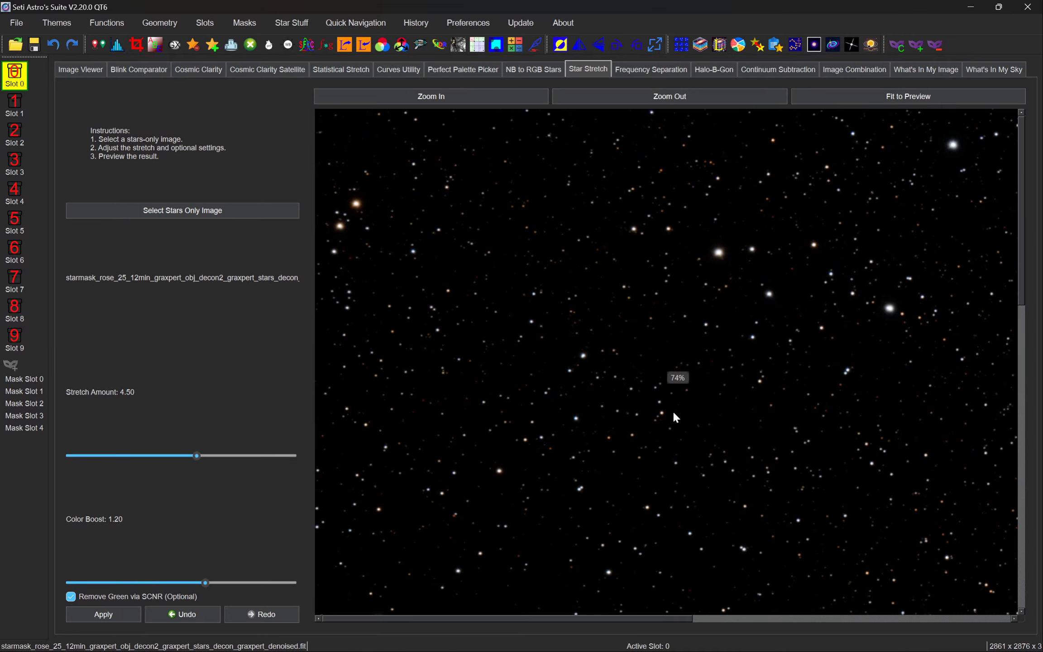
Undo the star stretch and reapply it with a stretch amount of 4.11.
scroll(673, 413, down, 2)
scroll(674, 417, down, 1)
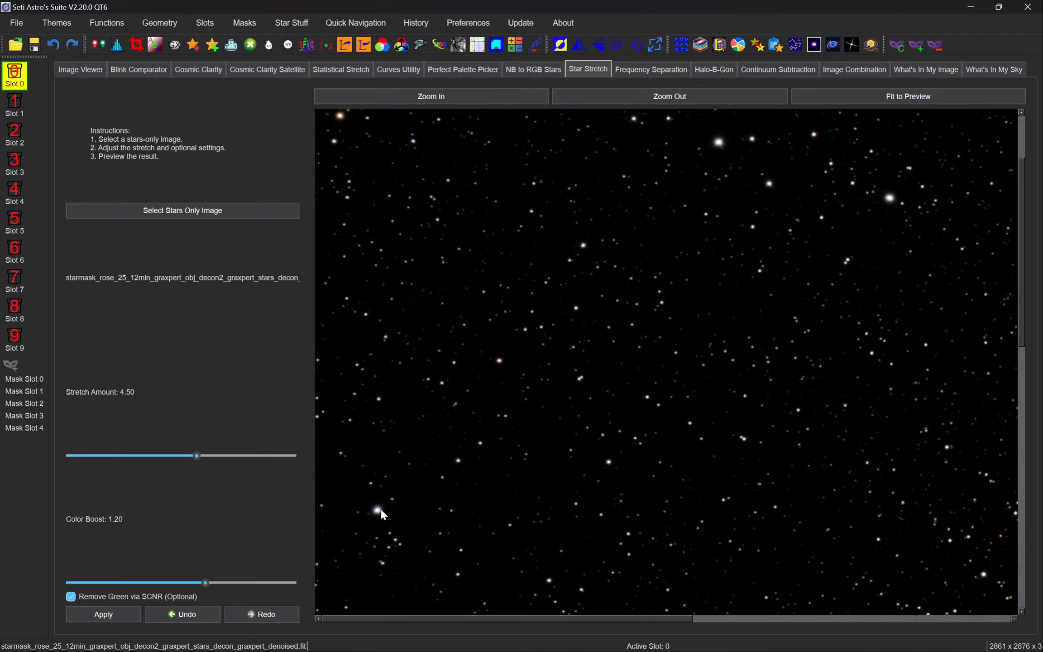
click(185, 614)
drag(197, 454, 186, 458)
click(105, 611)
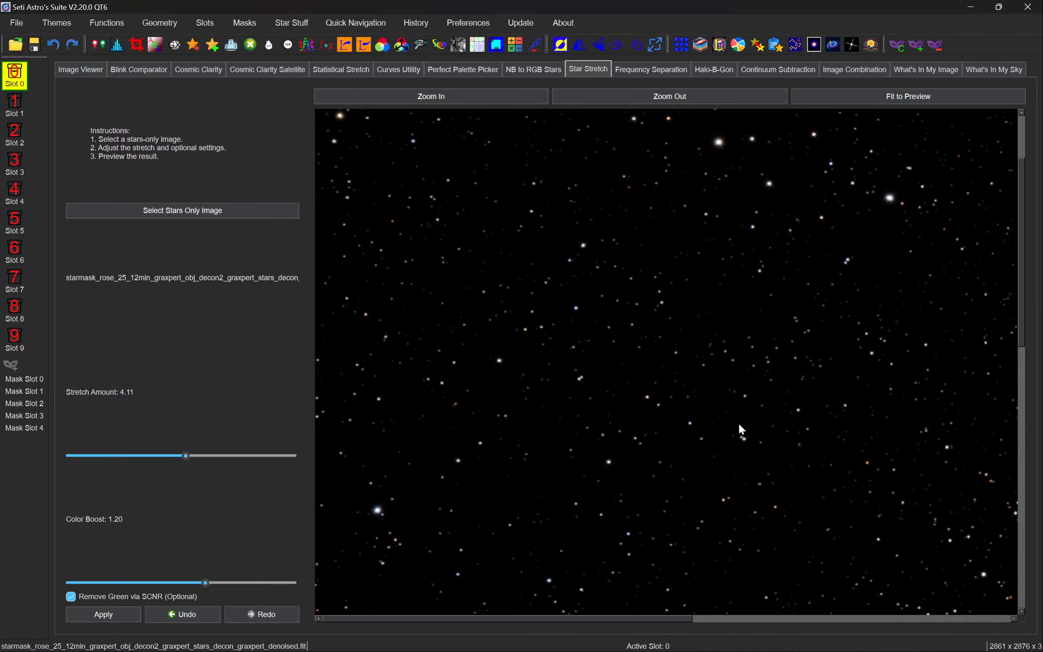
drag(739, 425, 656, 371)
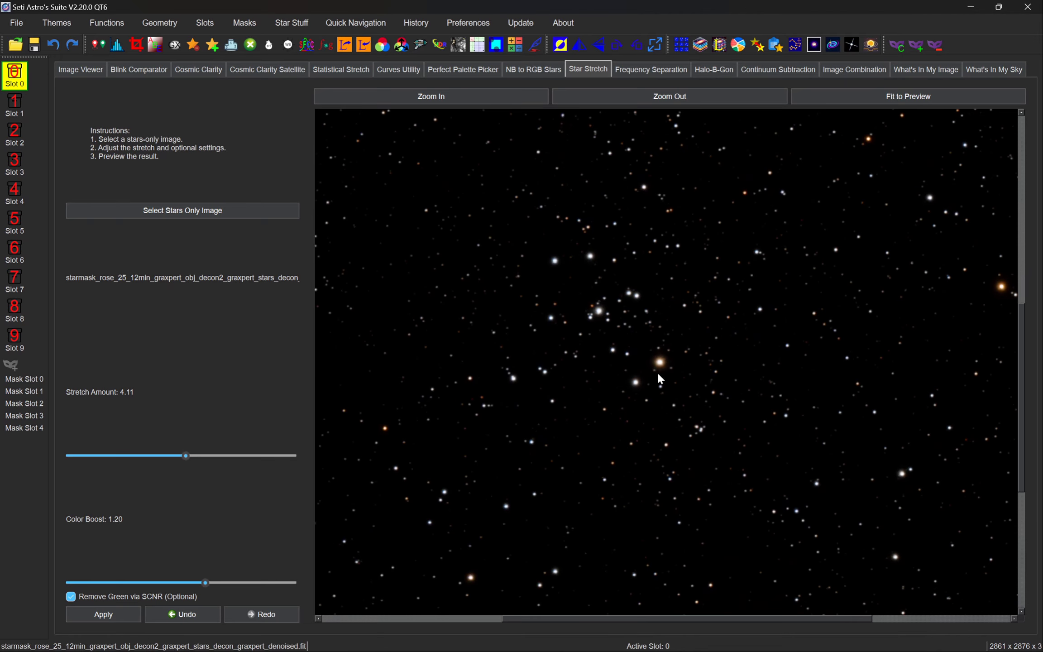
drag(657, 463, 800, 283)
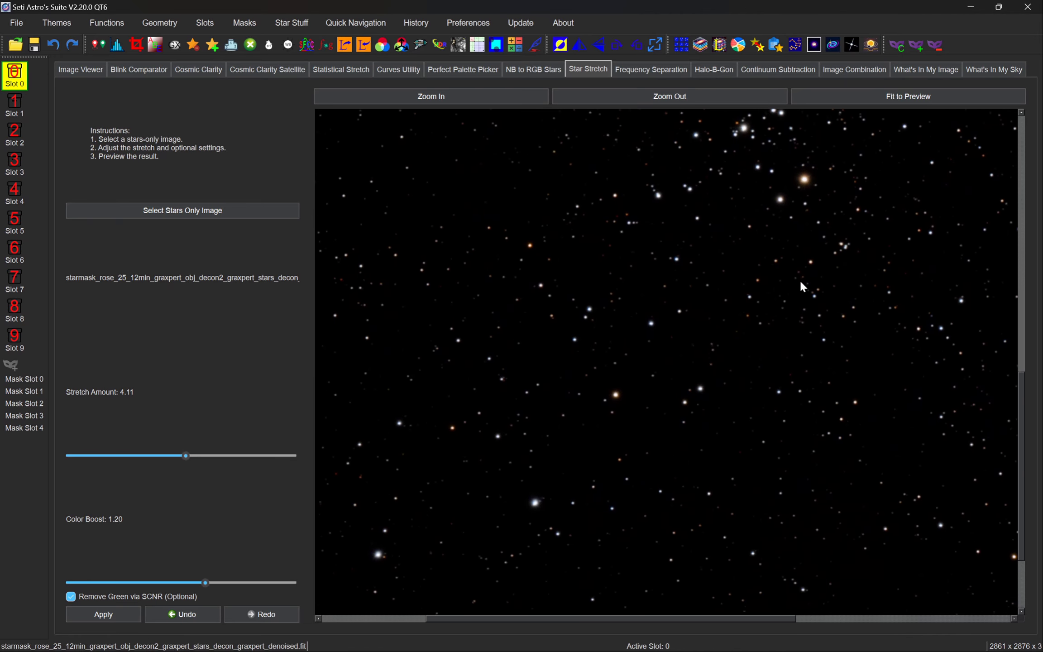
drag(592, 369, 528, 463)
drag(707, 195, 644, 273)
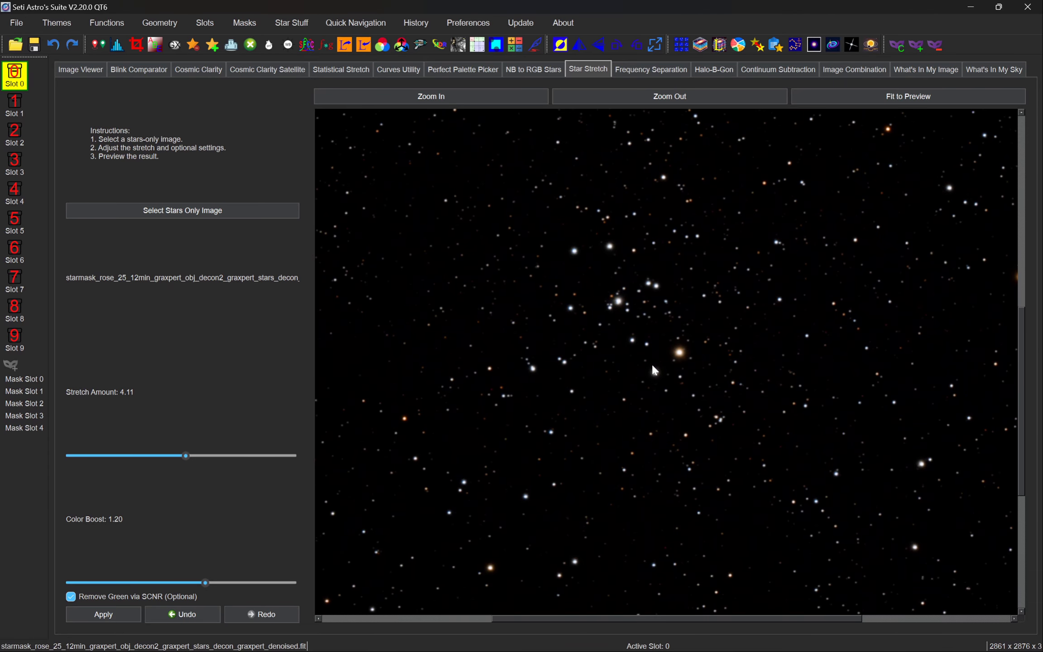
drag(626, 390, 748, 284)
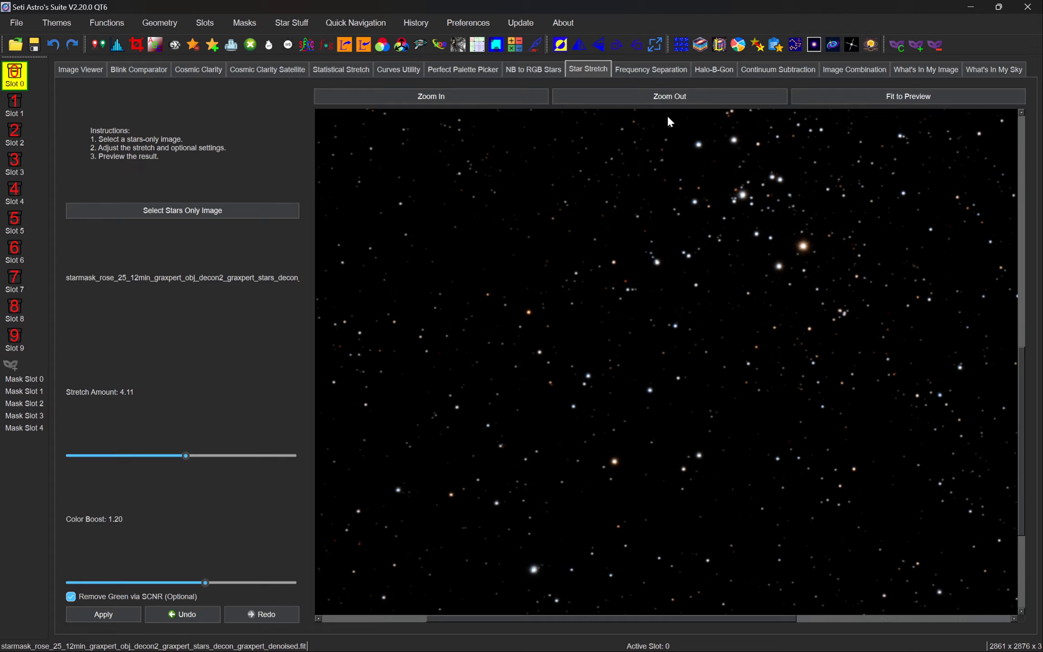
Reduce the star halos with Halo-B-Gon at the Extra Low reduction amount, with Linear Data off.
click(711, 70)
scroll(648, 407, up, 5)
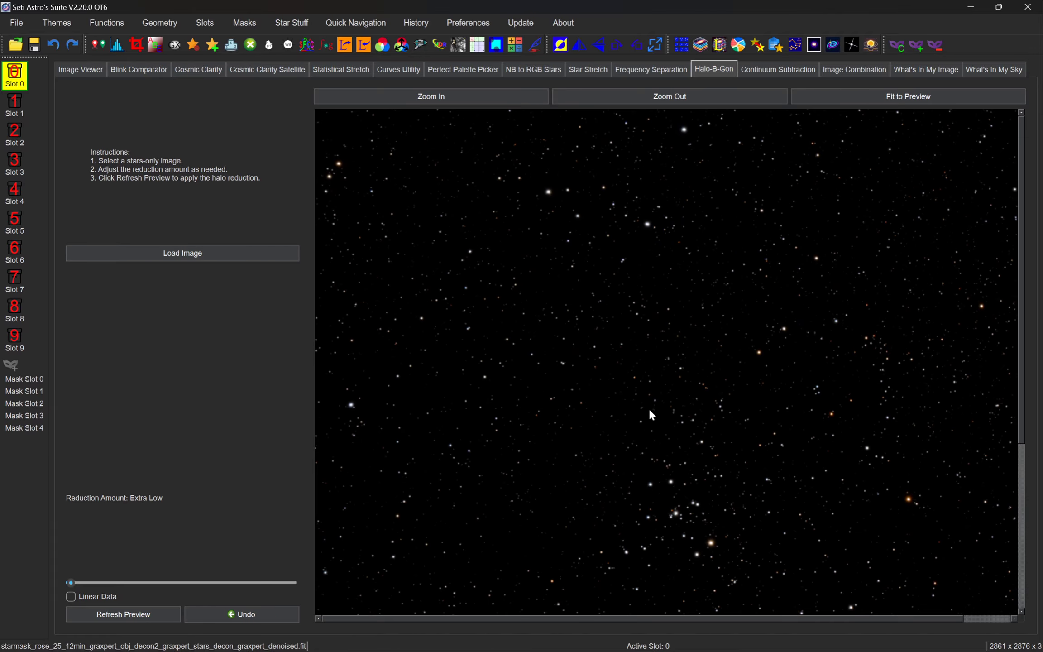
scroll(645, 406, down, 2)
scroll(645, 448, down, 1)
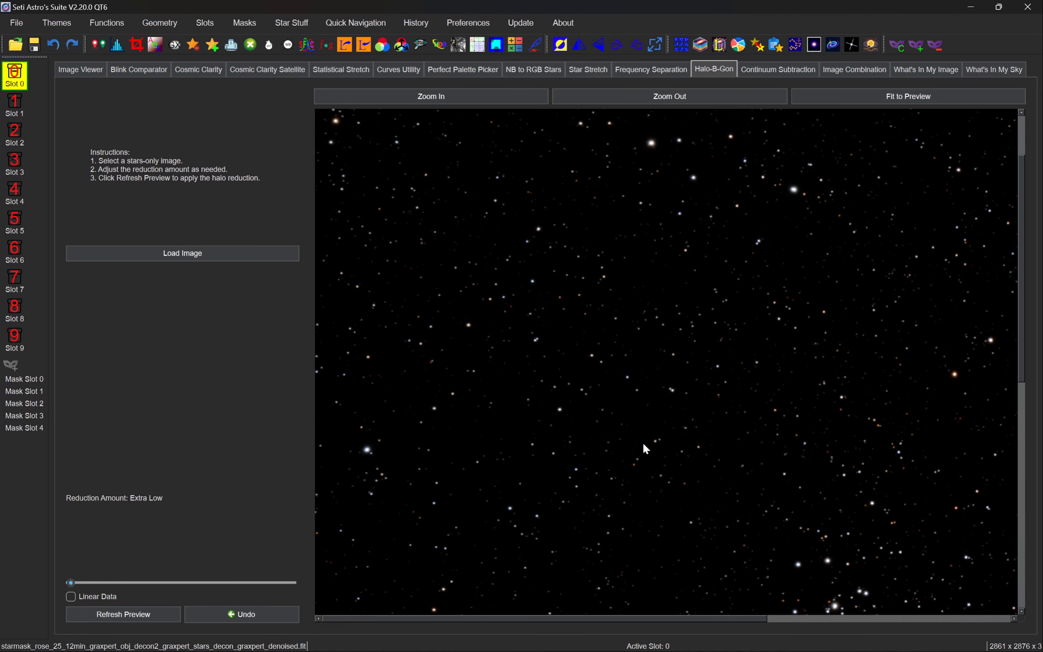
drag(638, 483, 644, 252)
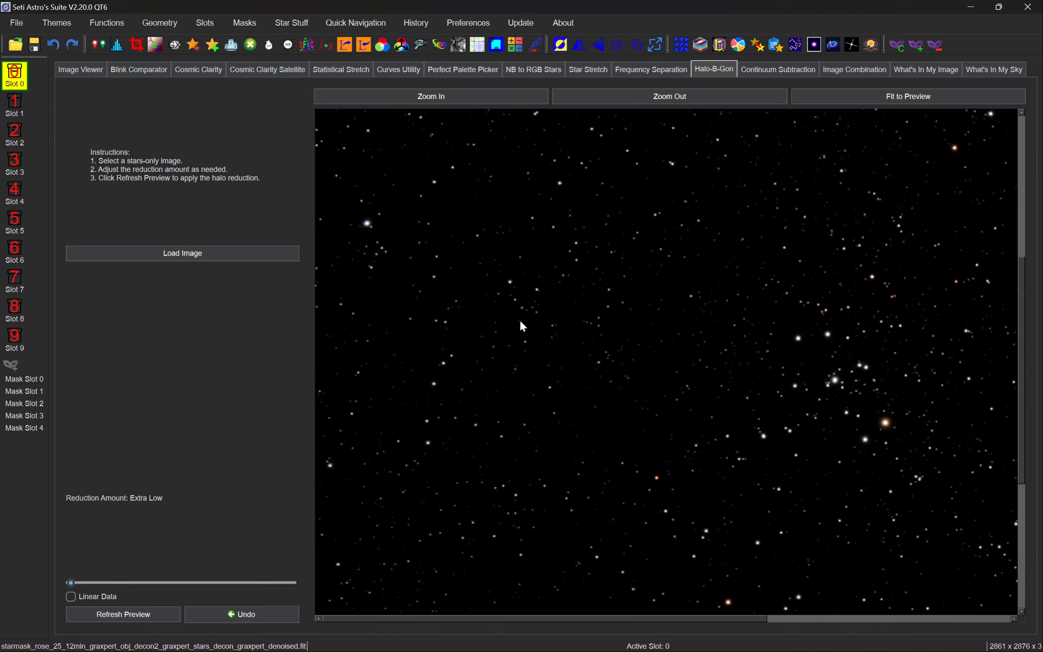
scroll(841, 442, up, 4)
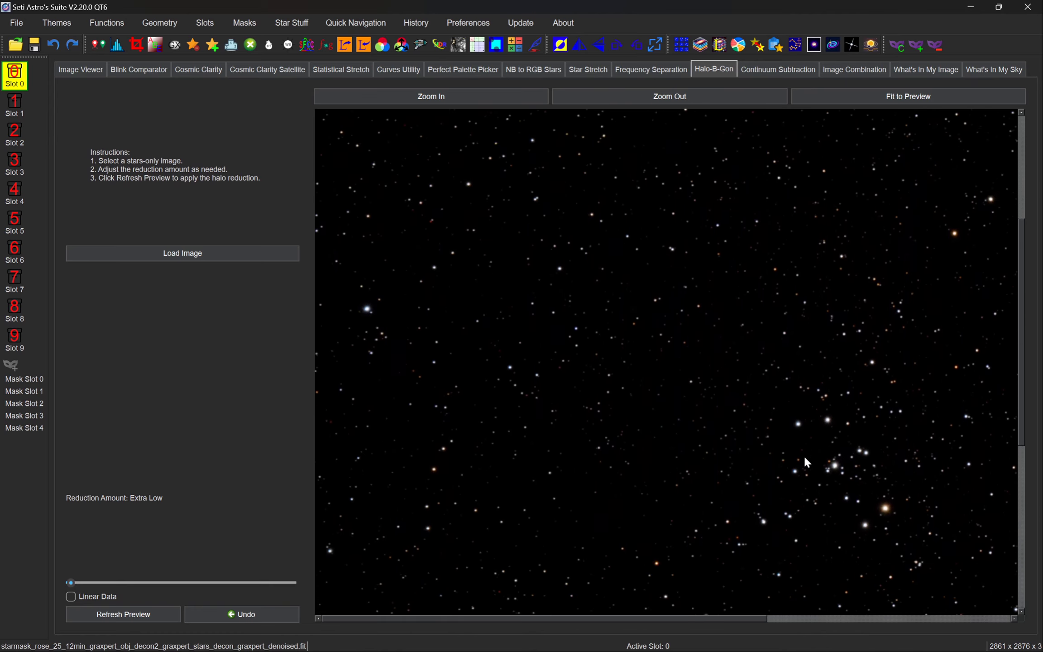
click(495, 100)
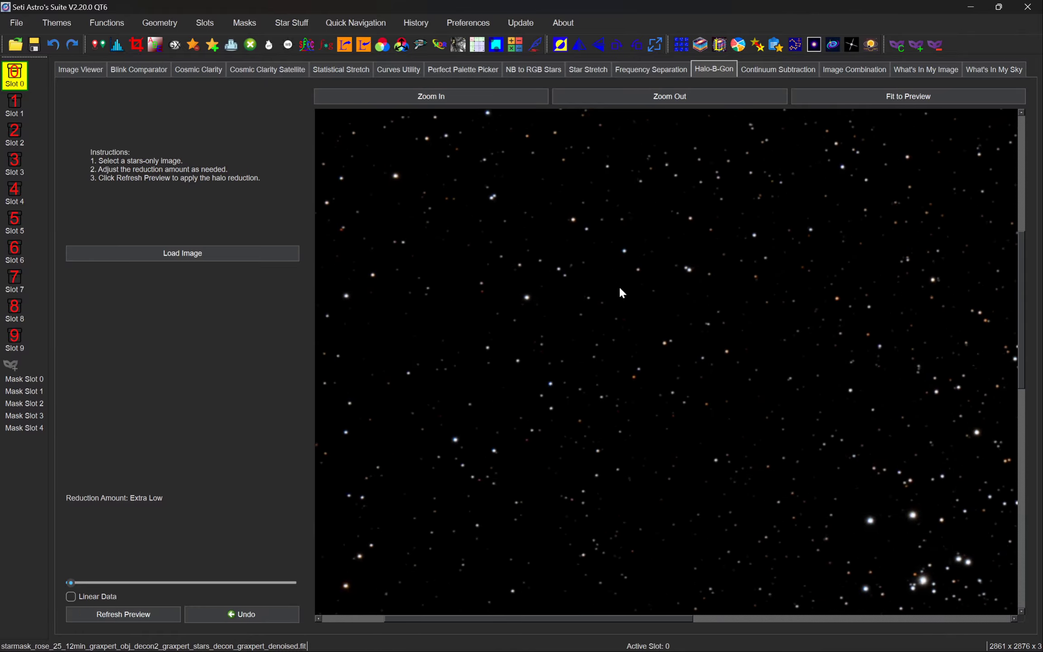
drag(763, 445, 483, 288)
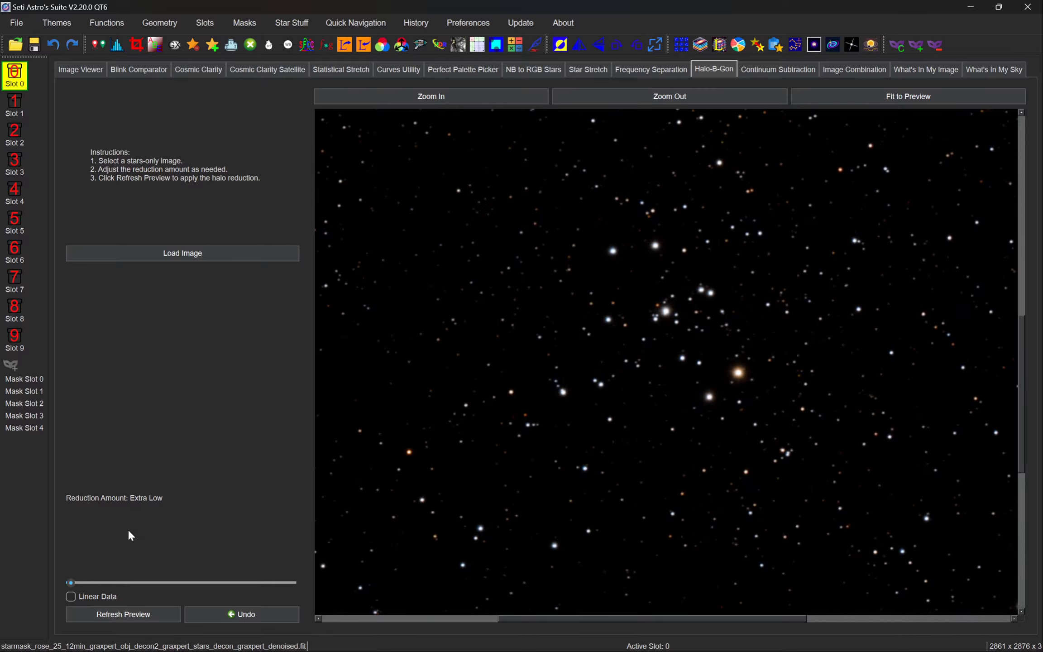
click(138, 616)
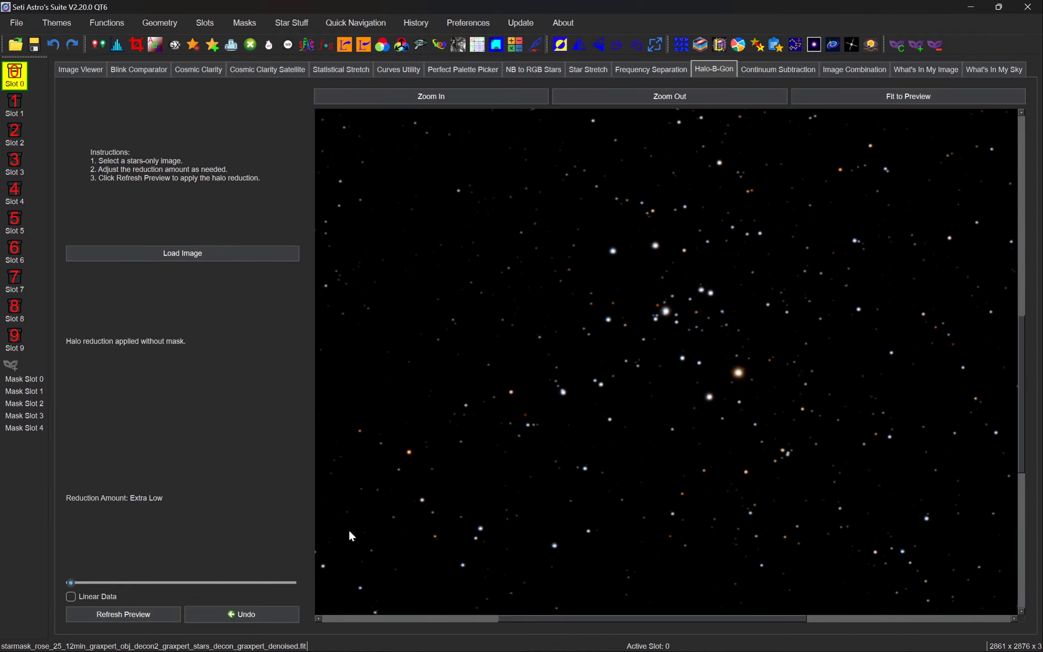
Open the star mask in the Curves Utility and set the curve mode to K (Brightness).
drag(560, 439, 882, 279)
drag(667, 465, 754, 485)
drag(838, 316, 592, 408)
drag(779, 295, 745, 430)
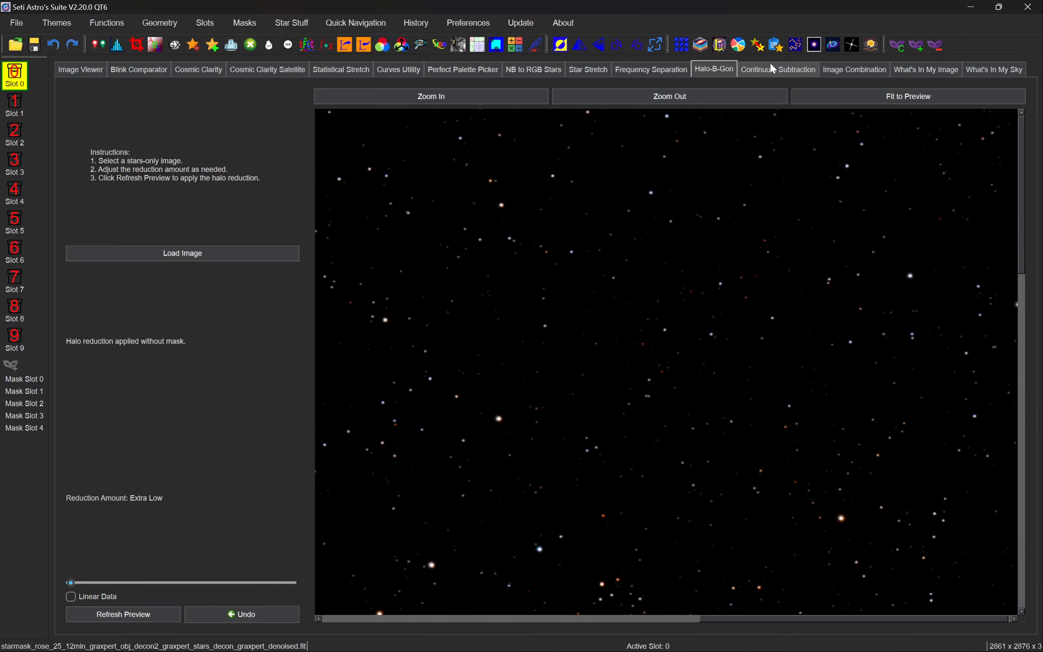
click(406, 69)
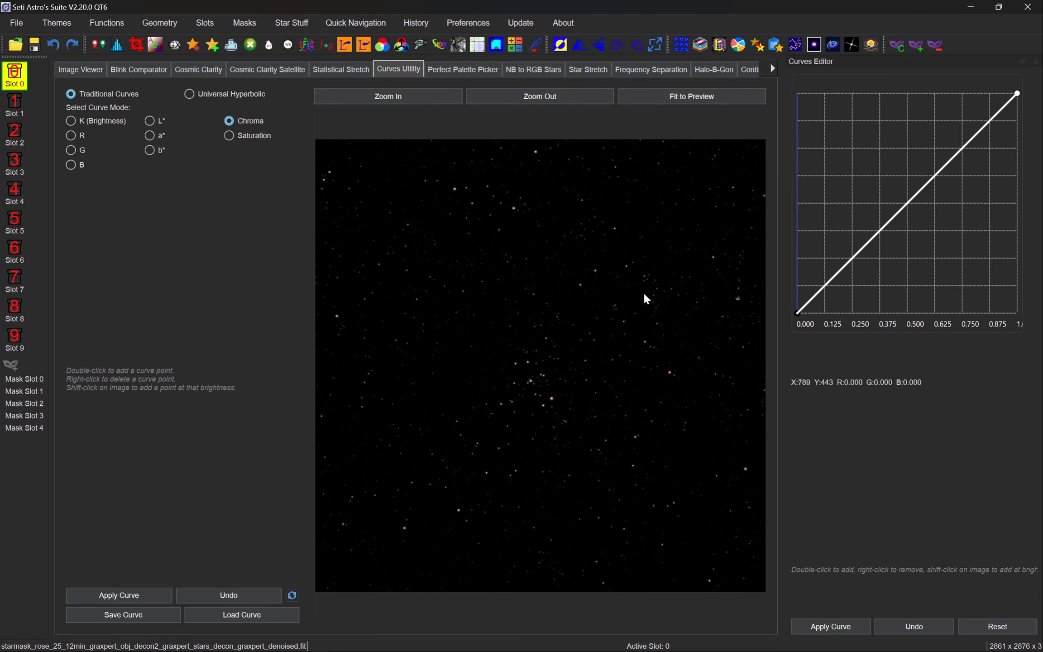
scroll(540, 401, up, 2)
scroll(540, 401, down, 2)
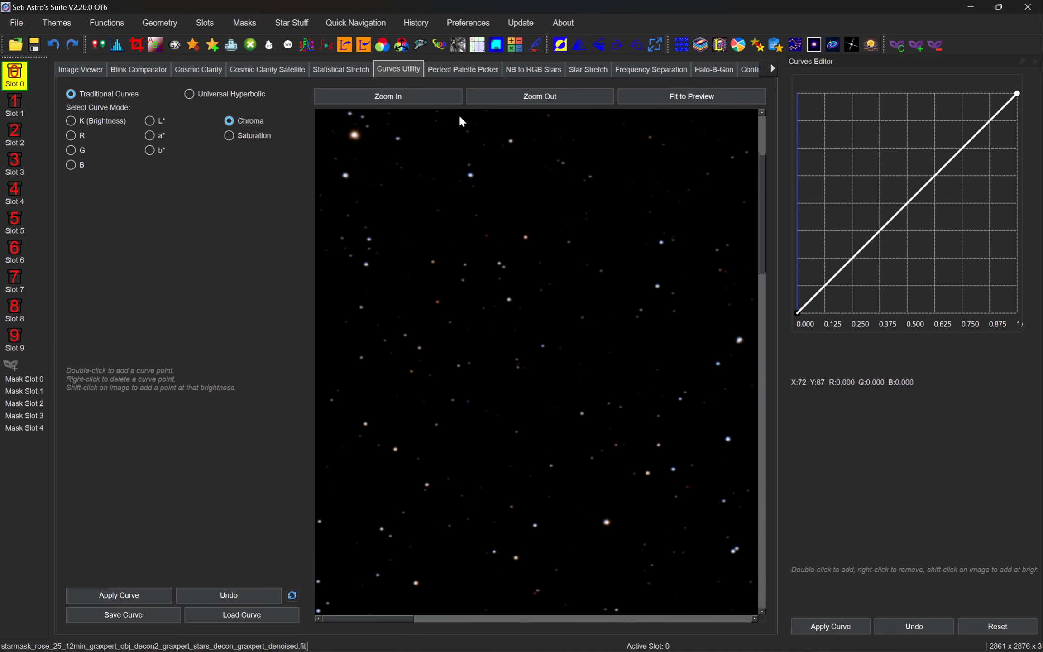
click(653, 92)
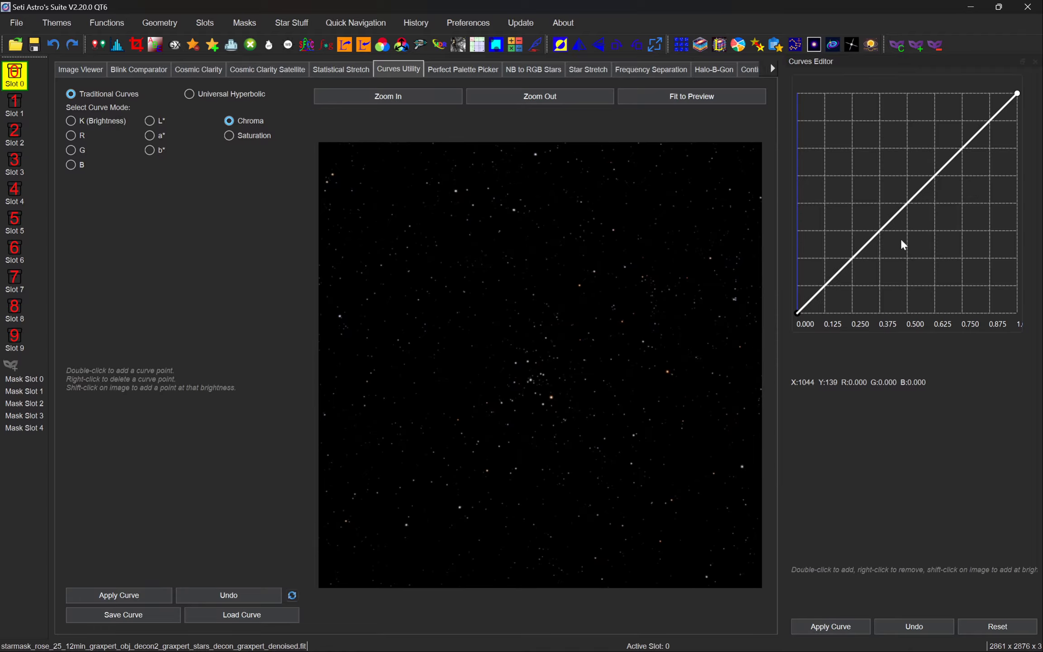
click(122, 125)
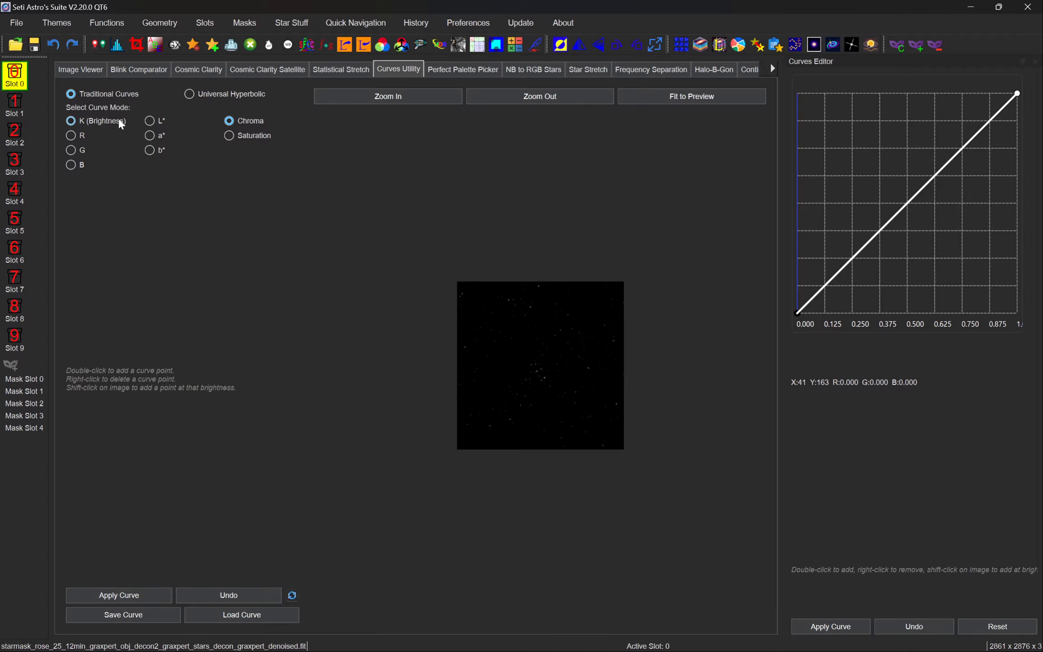
click(728, 96)
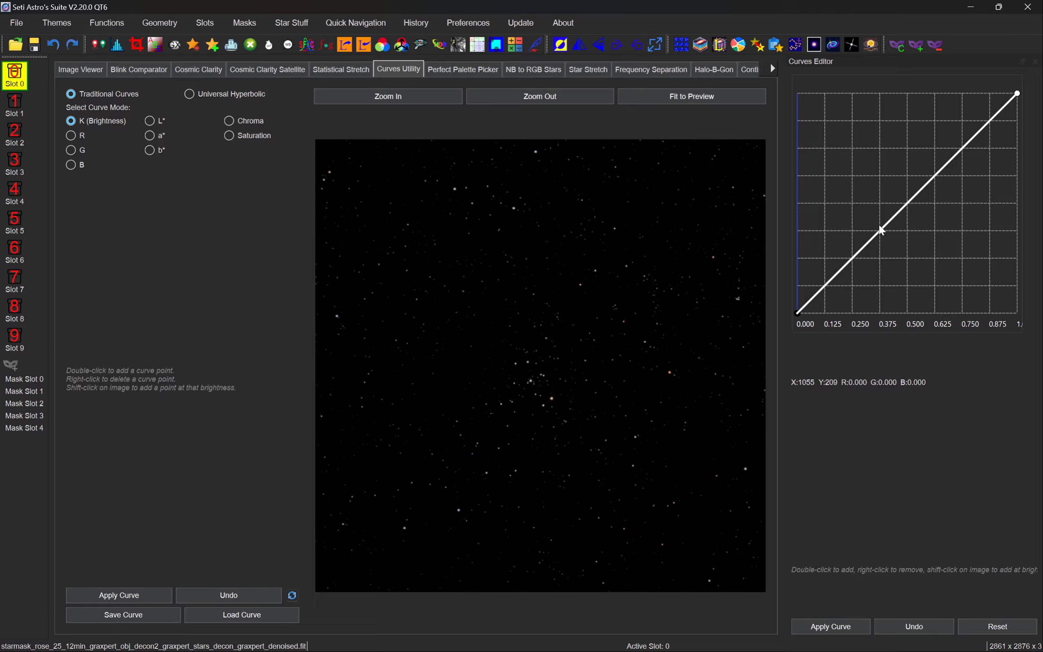
Try a K (Brightness) curve through about 0.53 at input 0.35 and 0.70 at input 0.76, and remove both points.
double_click(882, 230)
drag(883, 229, 883, 206)
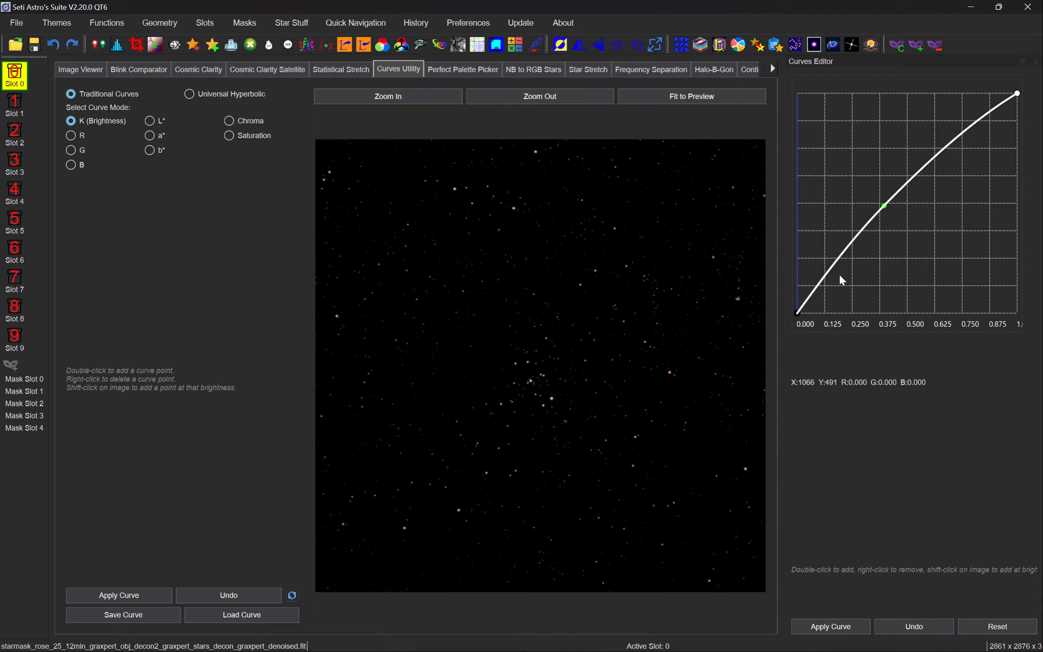
drag(881, 206, 875, 198)
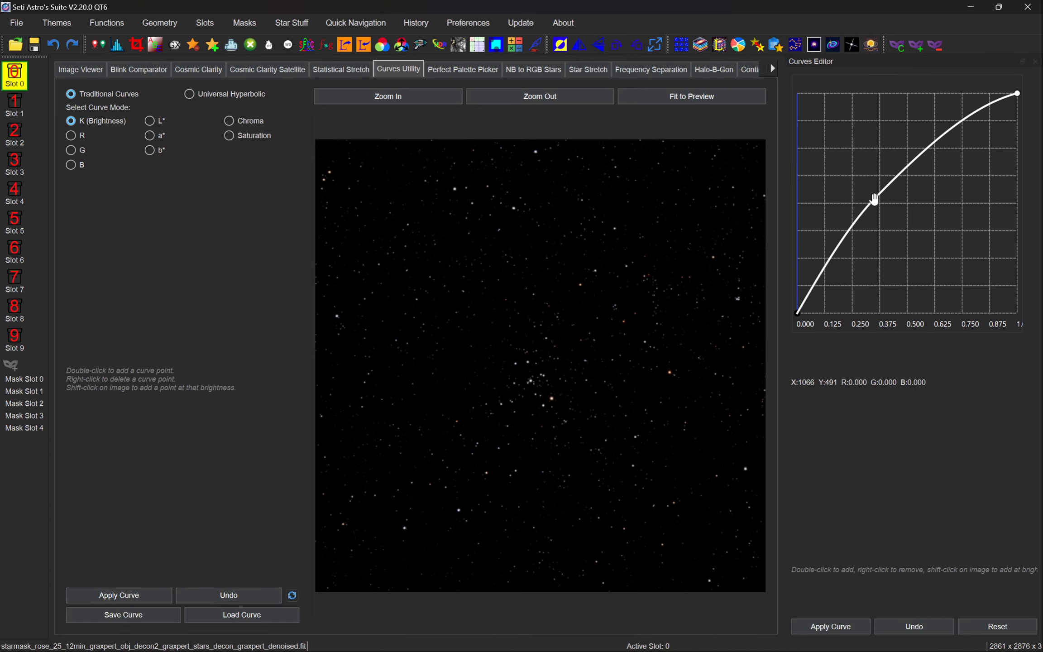
double_click(952, 132)
drag(952, 131, 965, 165)
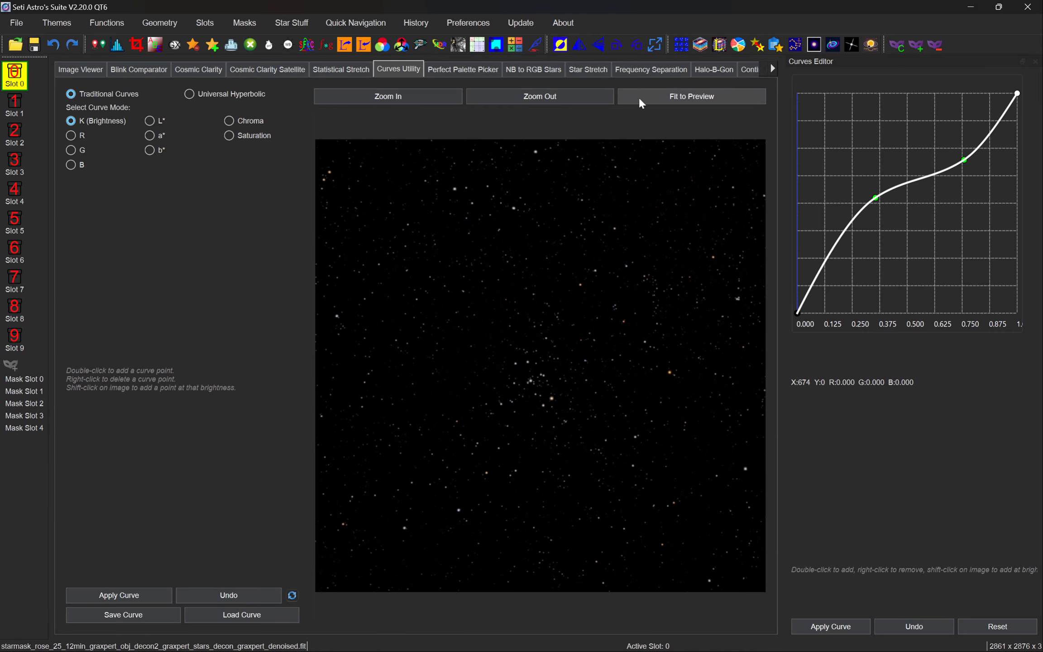
click(363, 96)
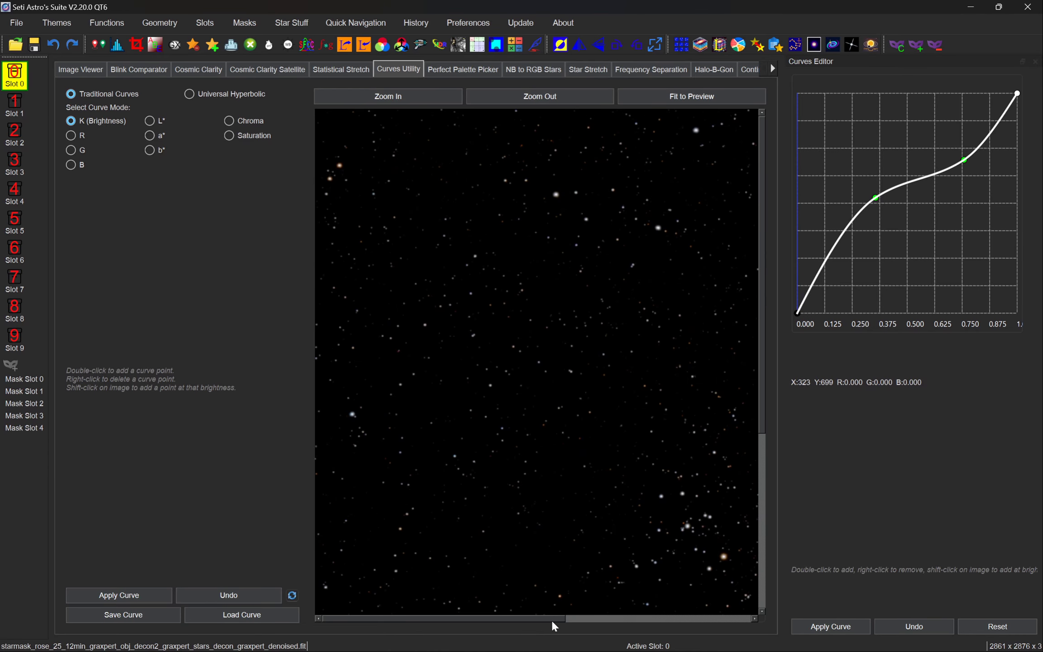
drag(552, 622, 644, 617)
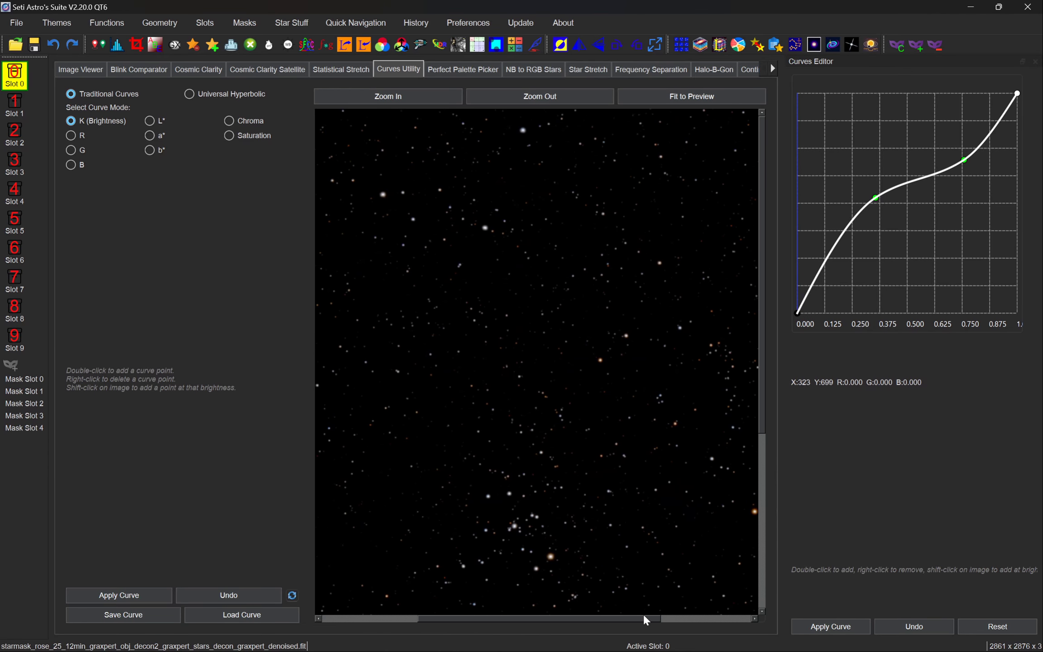
right_click(874, 200)
right_click(963, 162)
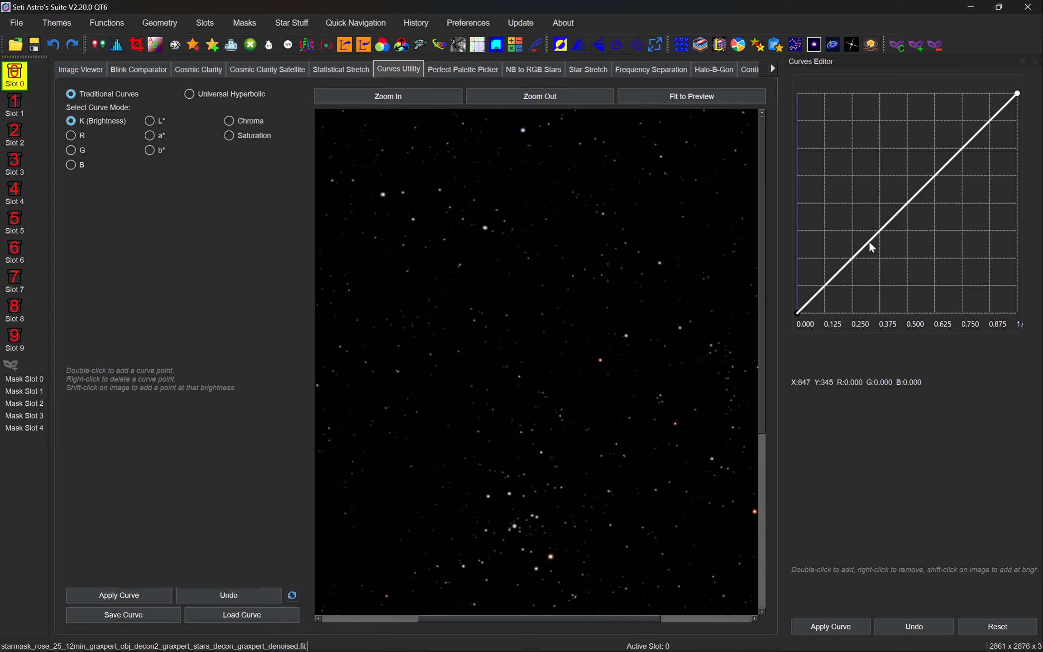
Apply a K (Brightness) curve raised to about 0.51 at input 0.35 and lowered to about 0.69 at input 0.77.
drag(879, 231, 874, 203)
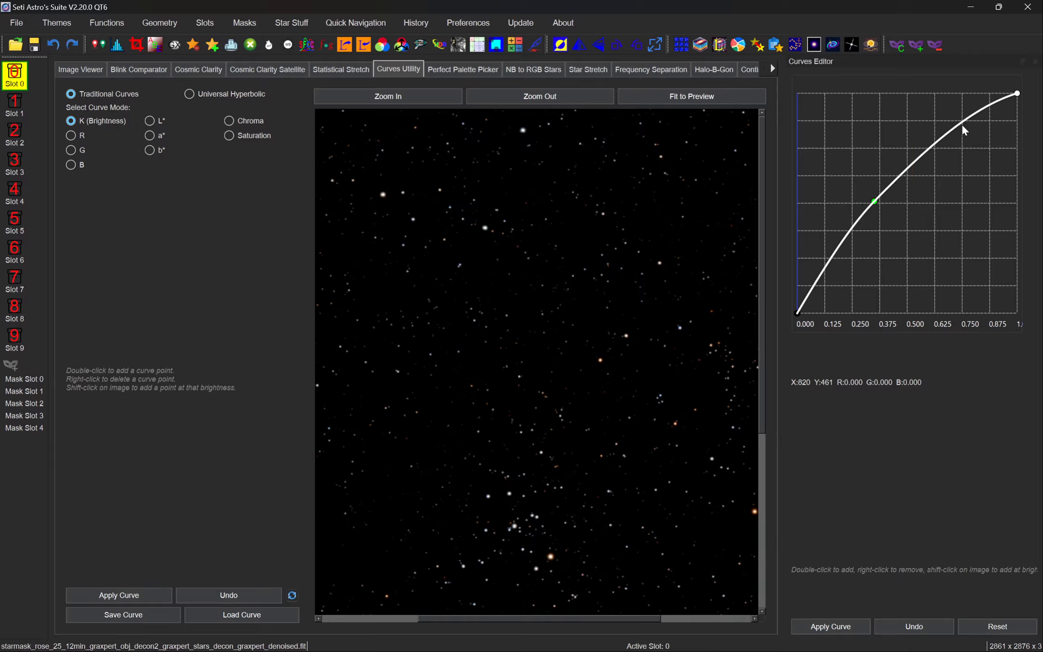
drag(962, 125, 966, 162)
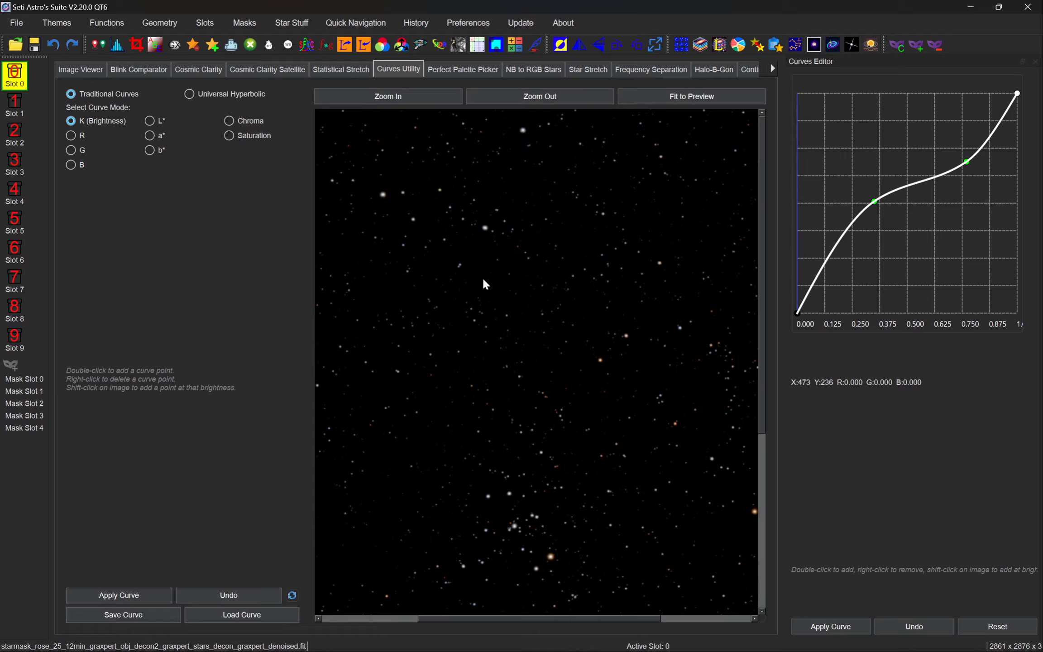
click(853, 628)
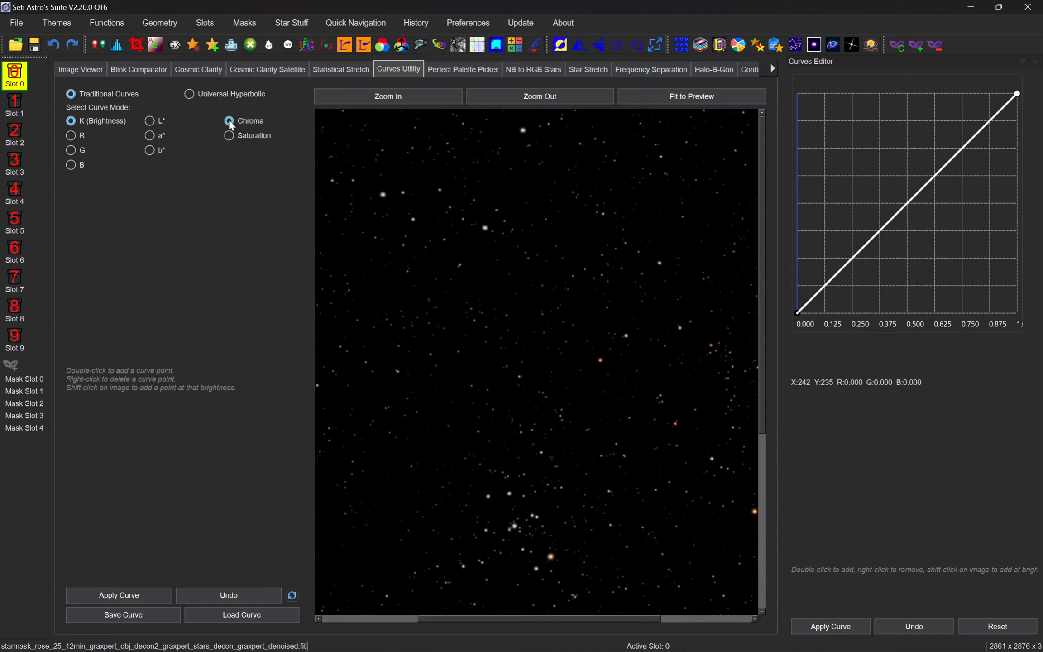
Boost the star colour by applying a Chroma curve raised to about 0.46 at input 0.40.
double_click(889, 221)
drag(889, 221, 885, 212)
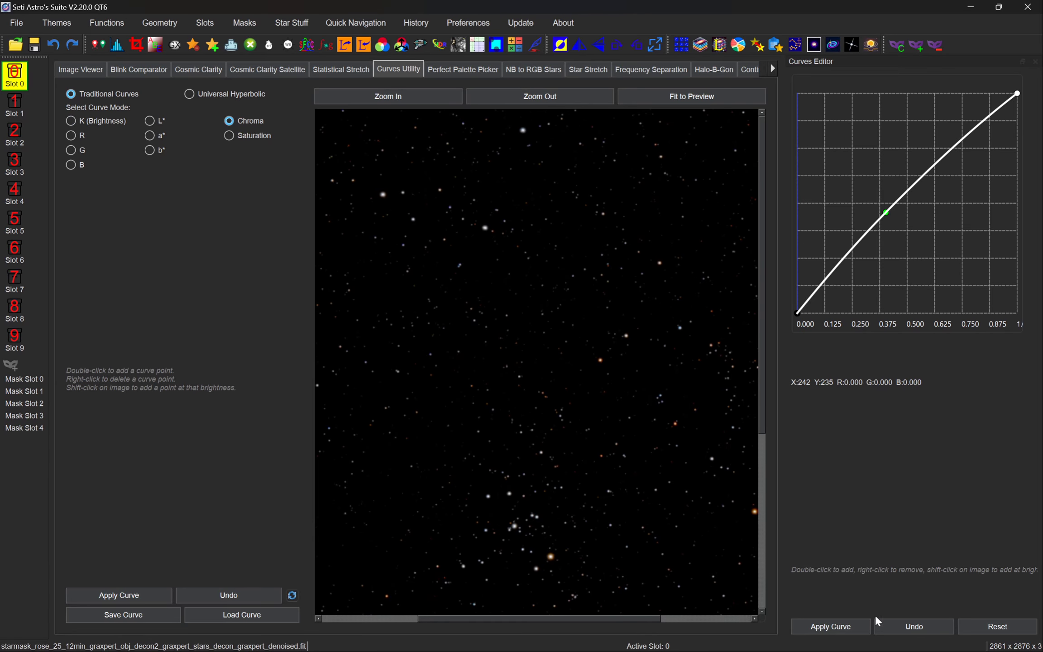
click(827, 625)
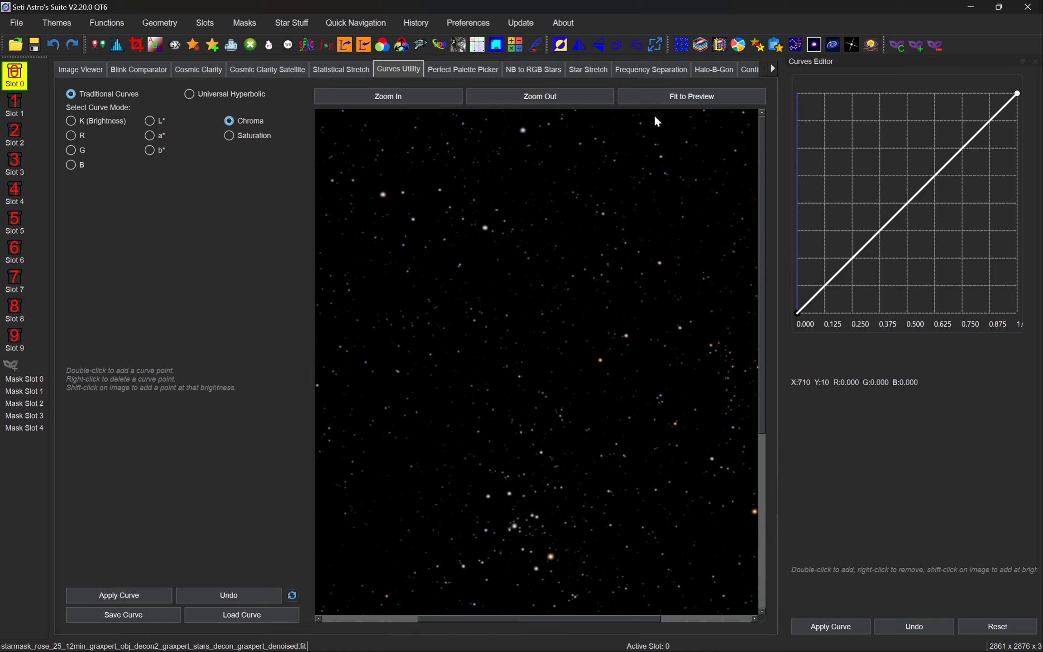
click(674, 98)
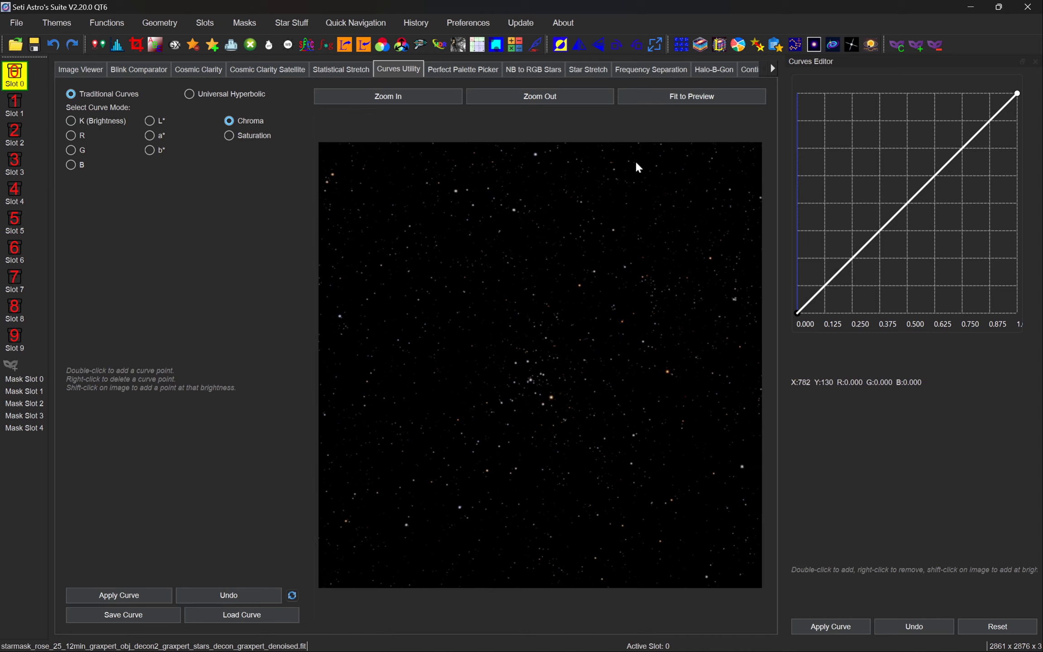
Start saving the star mask, searching the Astro (H:) drive for "rose" and reusing the name of the existing starmask_rose_25_12min FITS file.
click(16, 23)
click(47, 72)
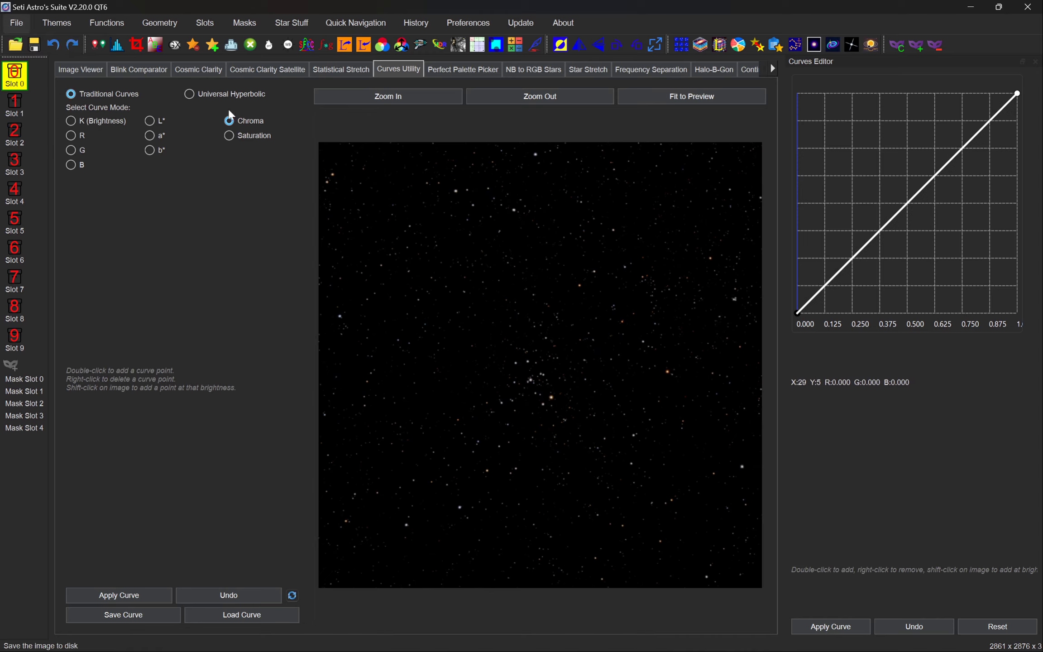
click(798, 43)
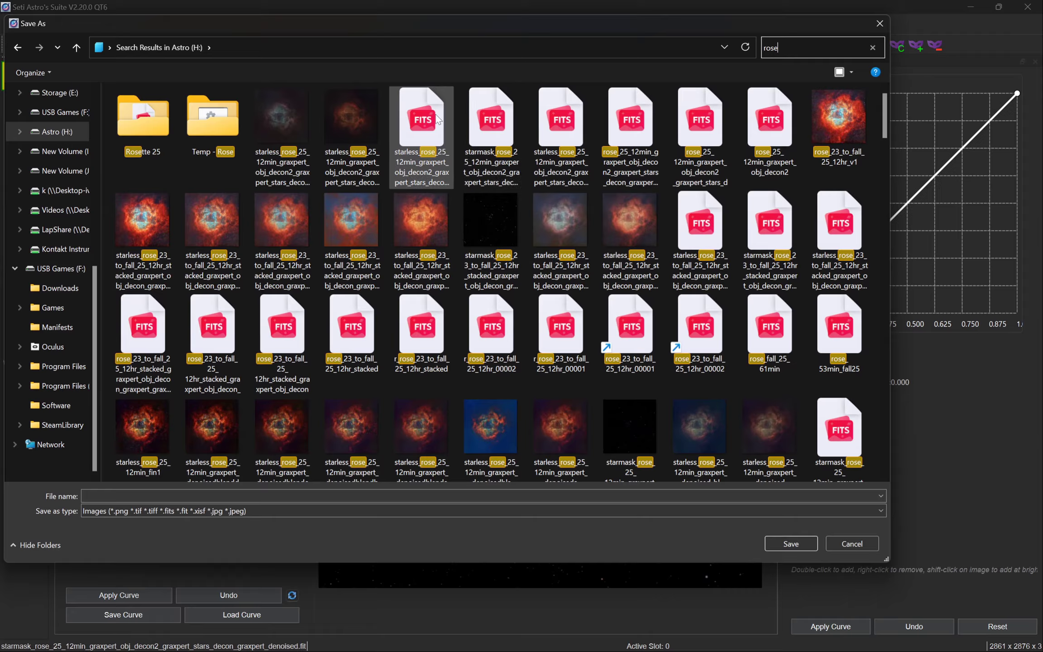
click(491, 125)
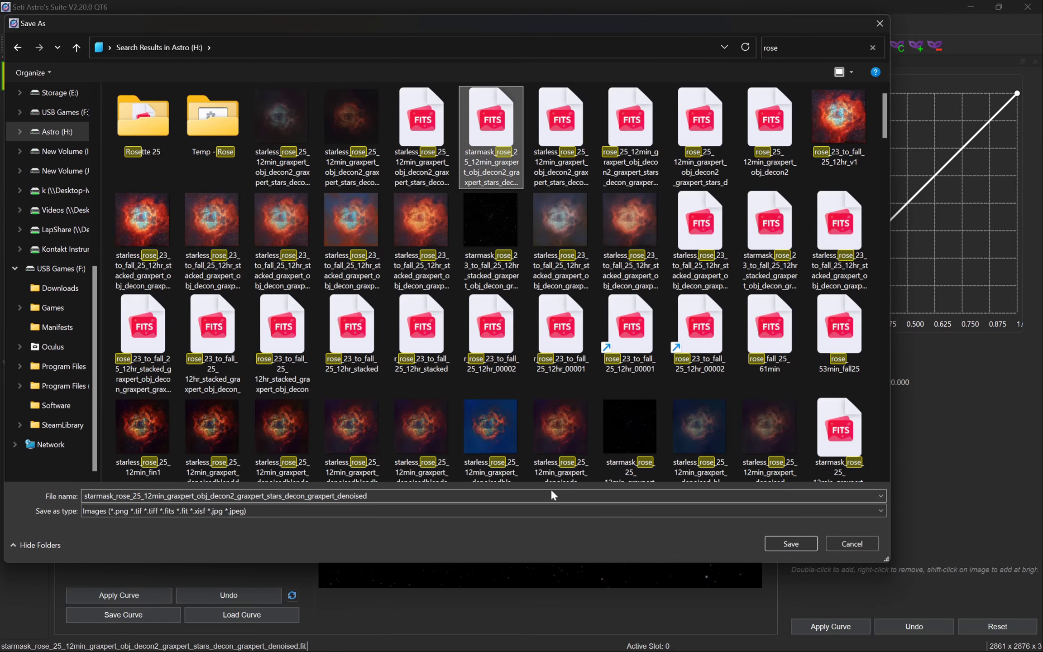
Save the star mask to the Astro (H:) drive as starmask_rose_25_12min_graxpert_obj_decon2_graxpert_stars_decon_graxpert_denoised.png.
click(390, 495)
key(Home)
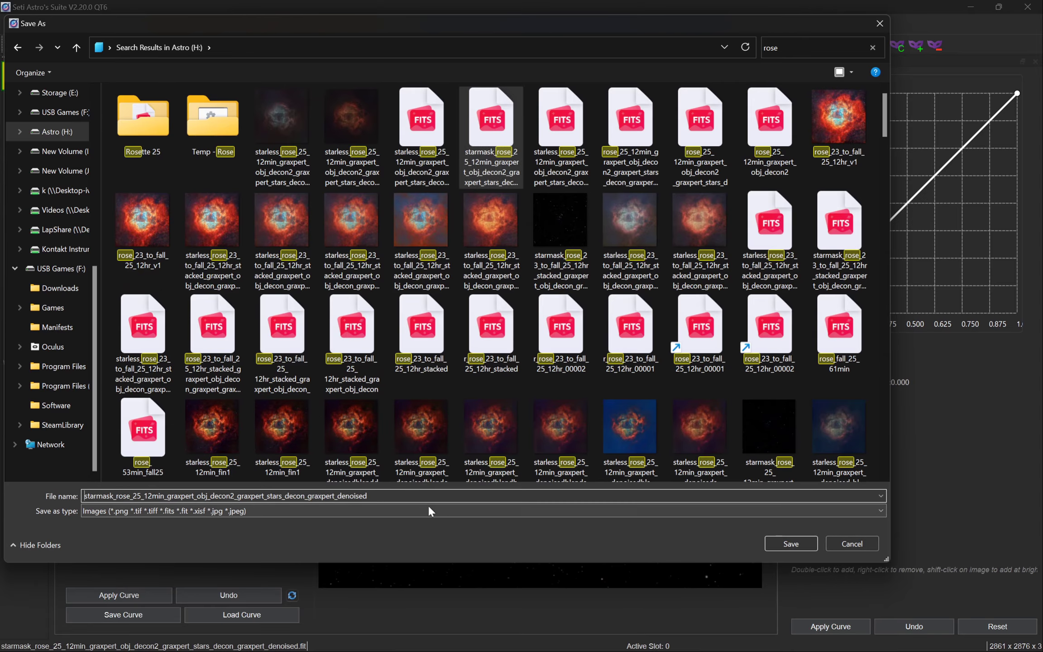
text(.png)
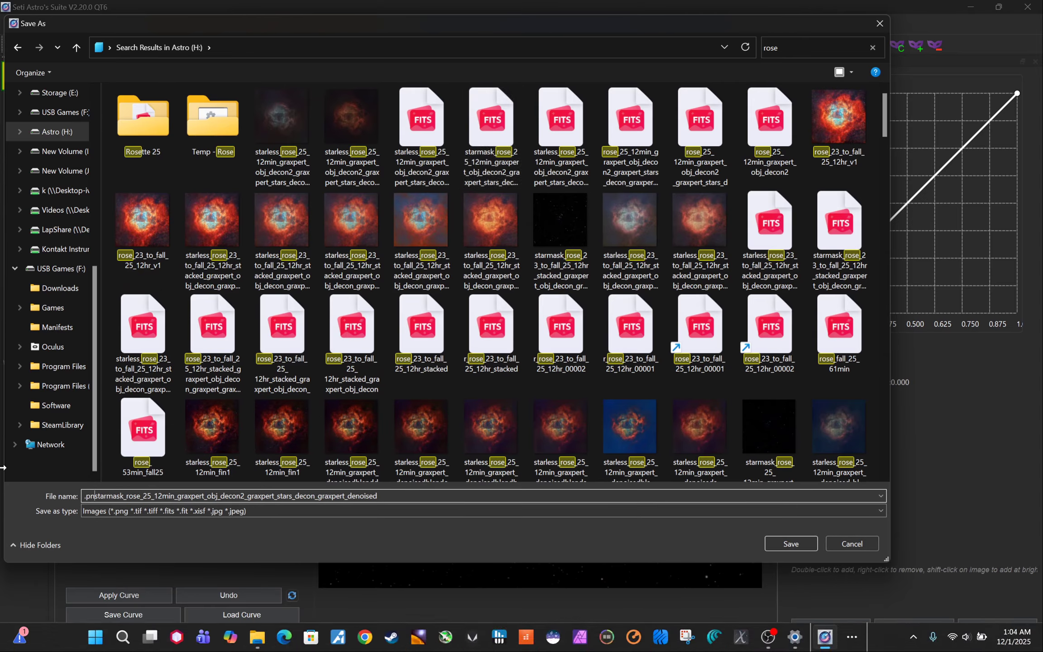
key(BackSpace)
key(BackSpace)
key(BackSpace)
key(BackSpace)
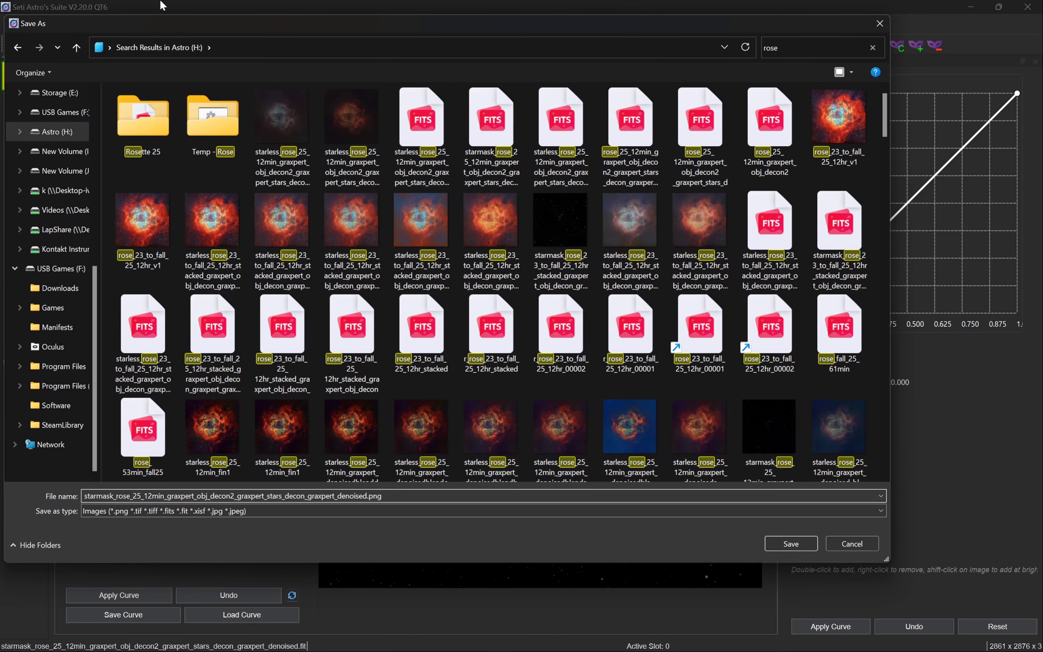
click(67, 132)
click(801, 545)
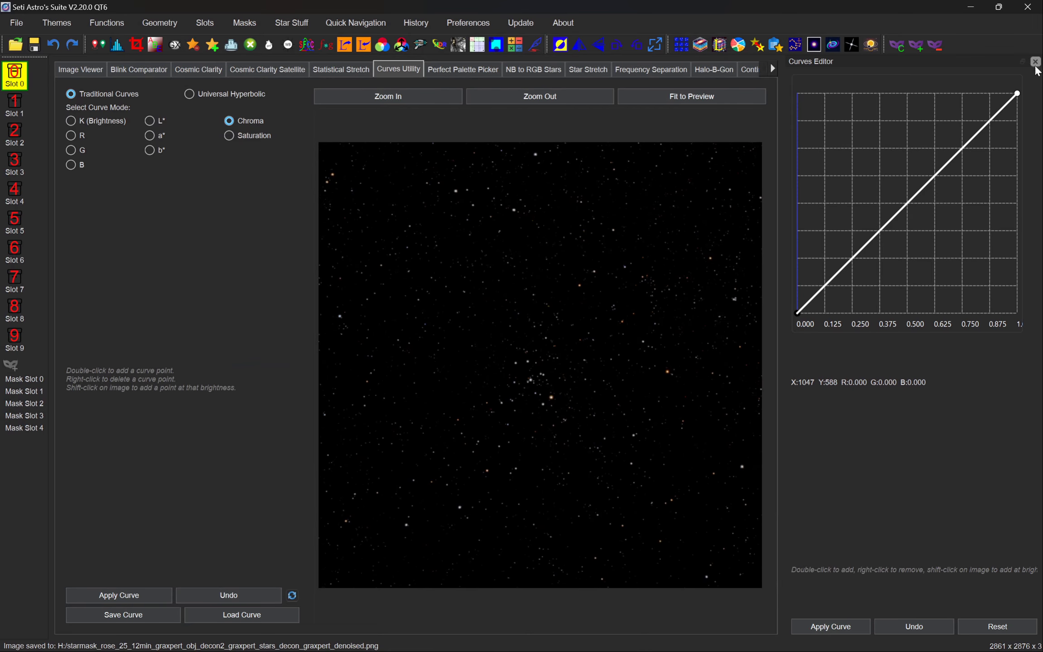
Exit Seti Astro's Suite, confirming the exit, and return to the desktop's other applications.
click(1032, 12)
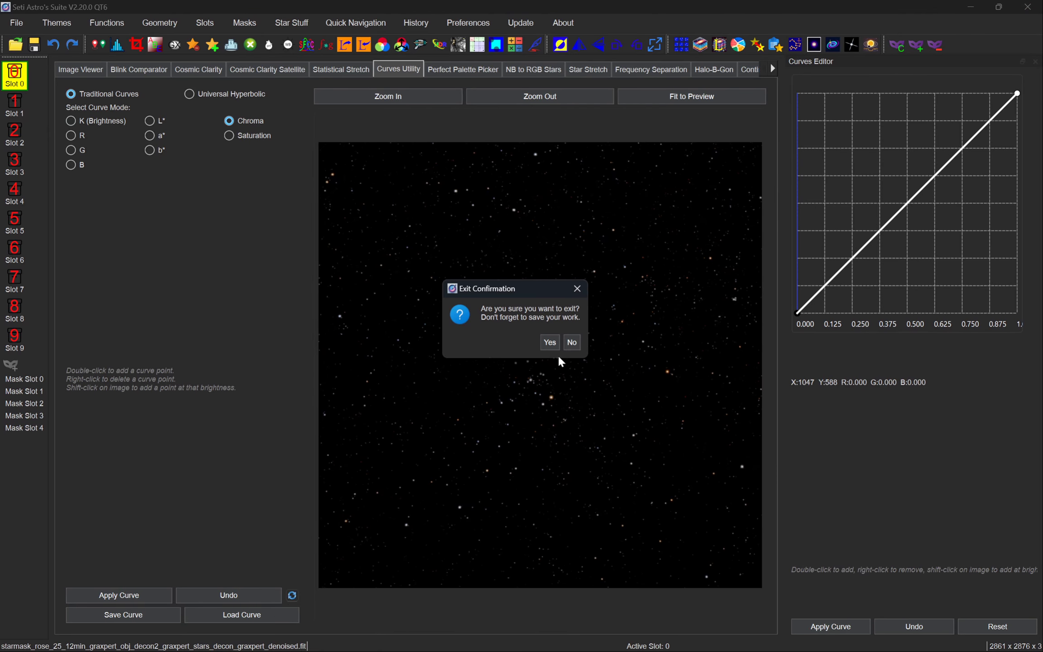
click(550, 342)
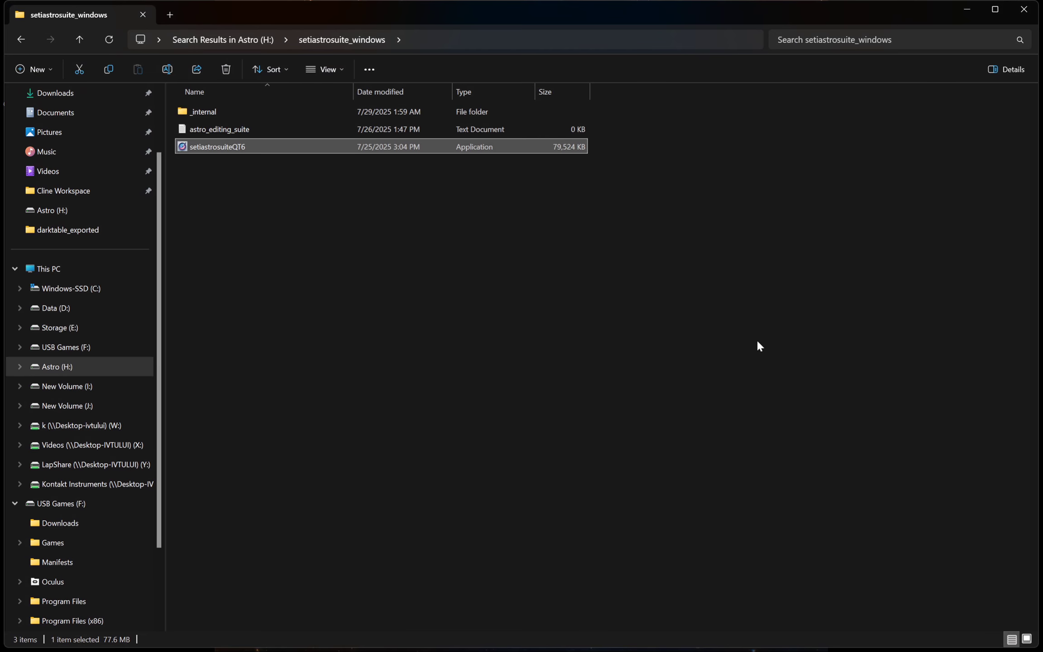
mouse_move(672, 650)
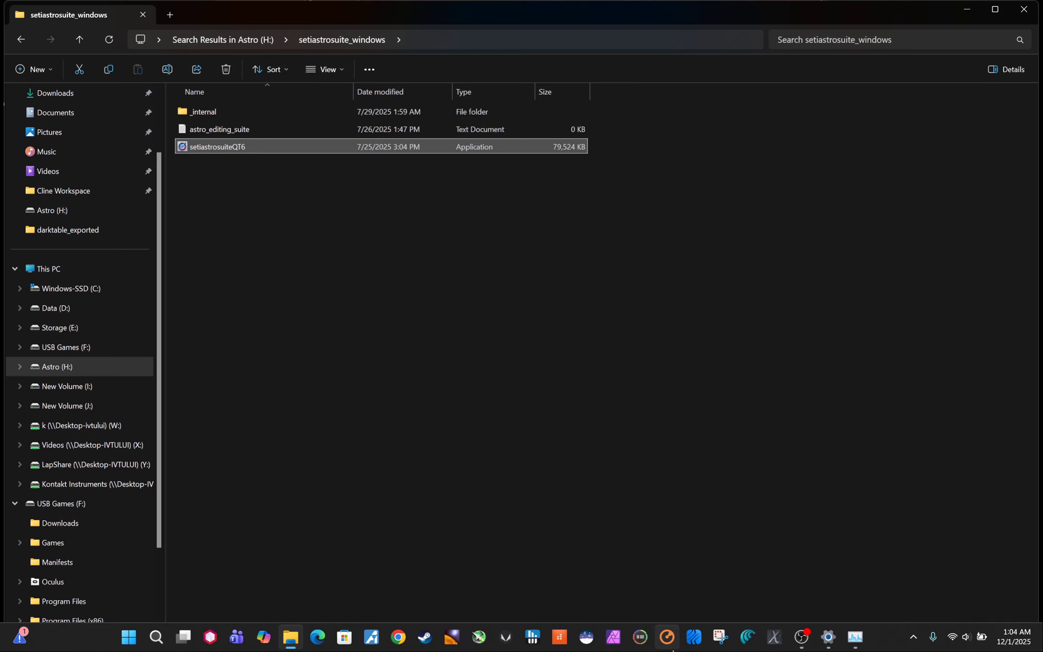